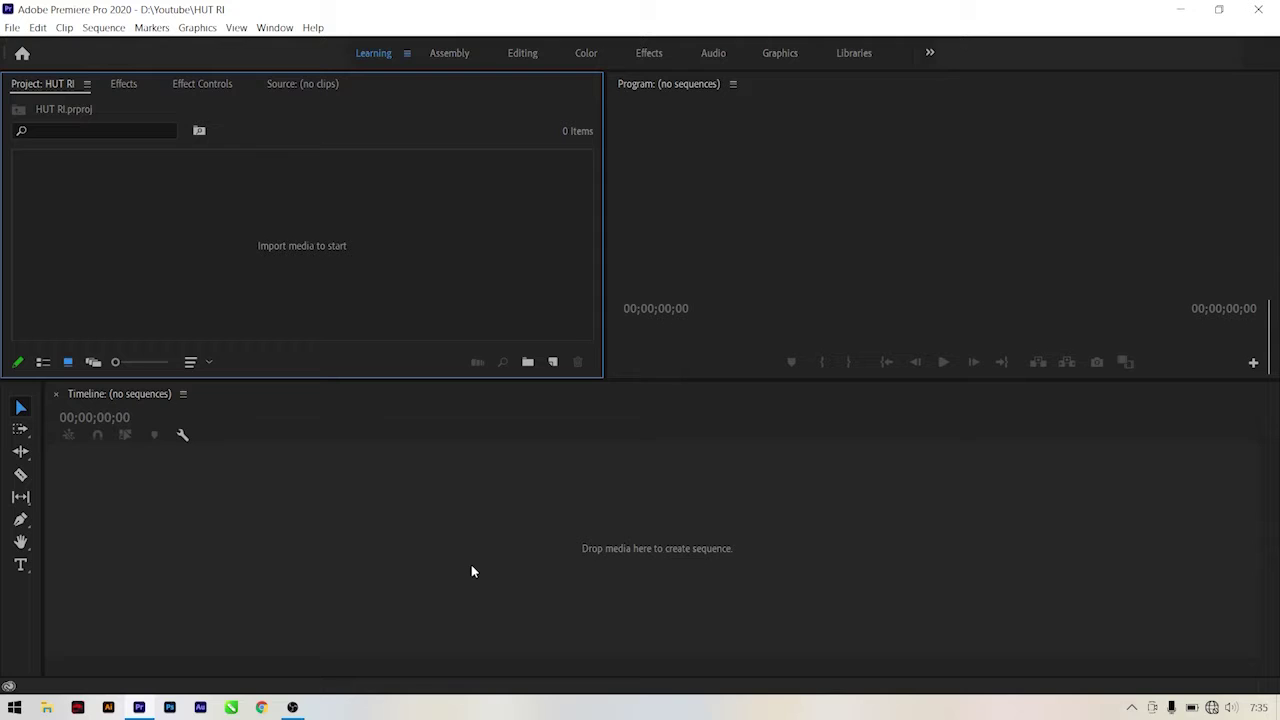
- Open the Animasi HUT RI folder from the desktop in File Explorer
{"action": "left_click", "coordinate": [139, 707]}
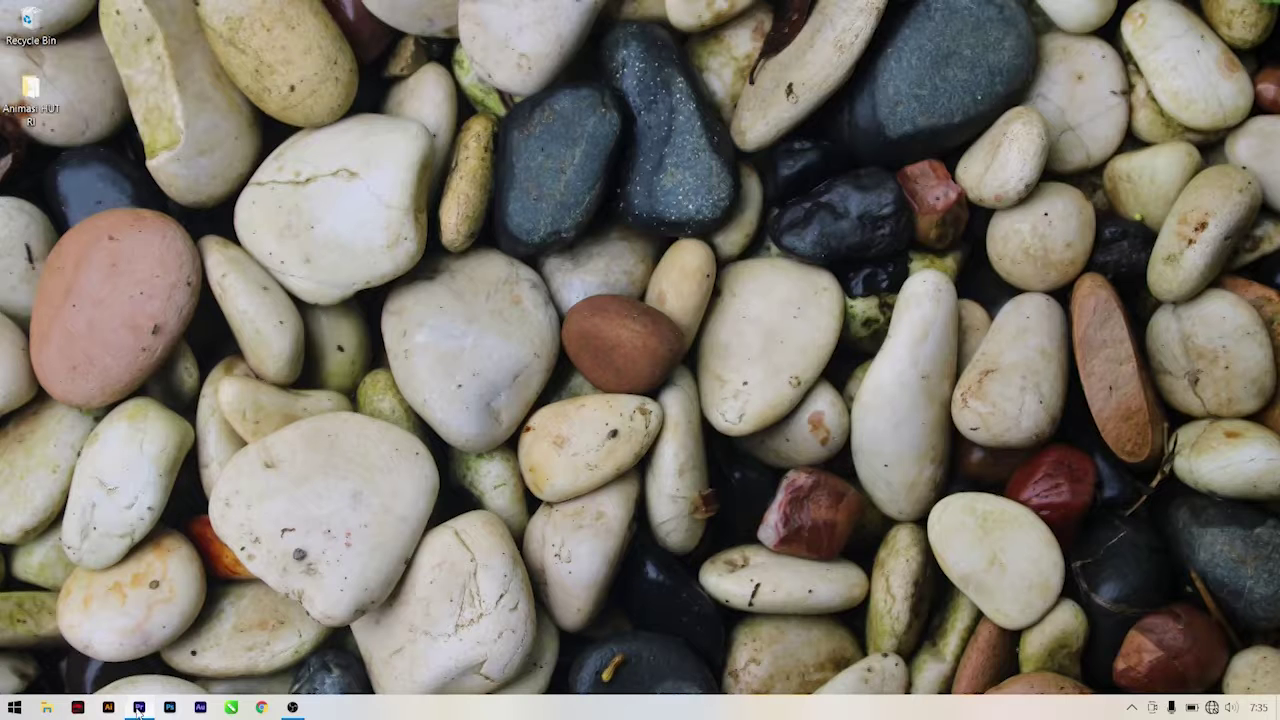
{"action": "double_click", "coordinate": [52, 125]}
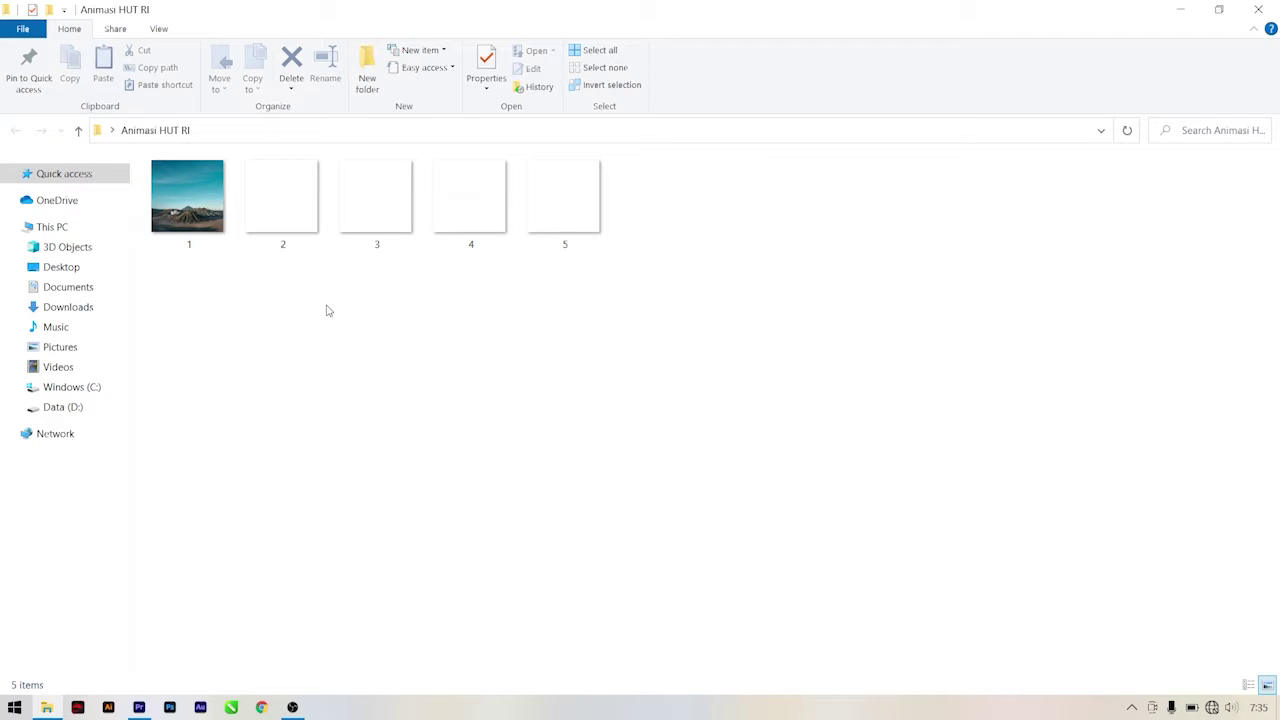
{"action": "scroll", "coordinate": [326, 311], "scroll_direction": "up", "scroll_amount": 5}
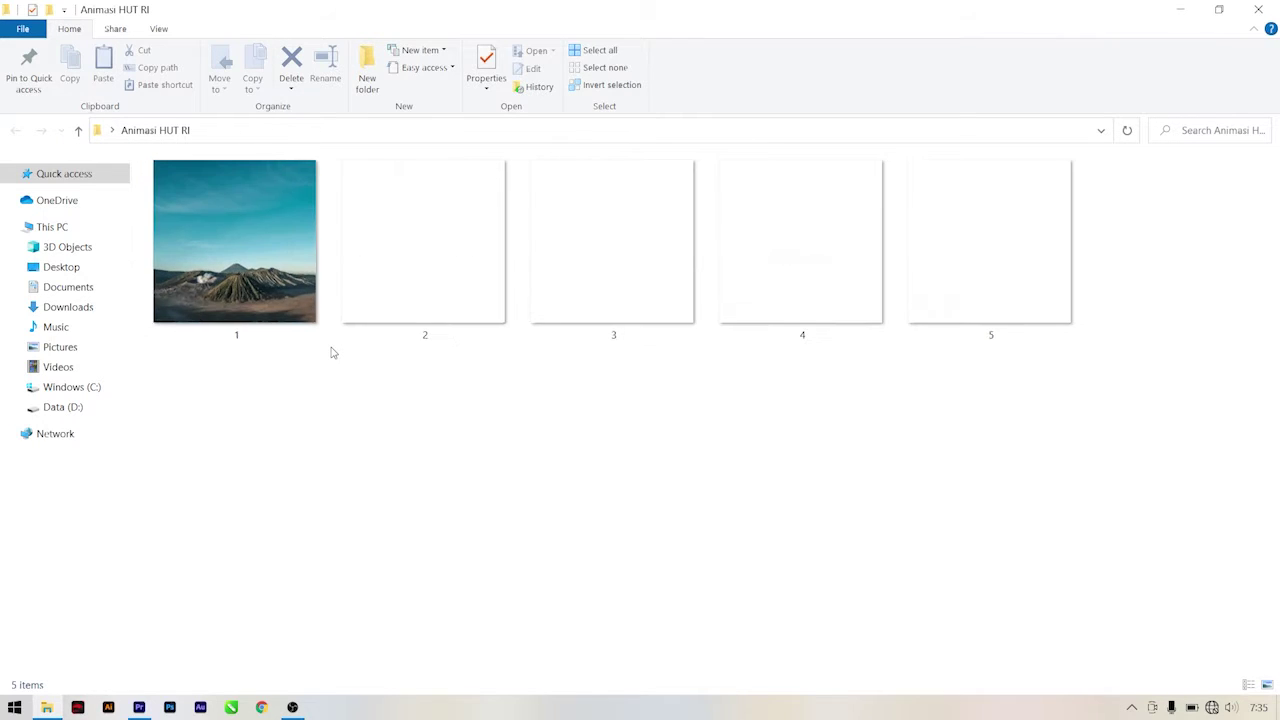
- Select all five images, 1–5, and drag them onto Premiere Pro's taskbar icon
{"action": "left_click", "coordinate": [408, 287]}
{"action": "left_click", "coordinate": [640, 288]}
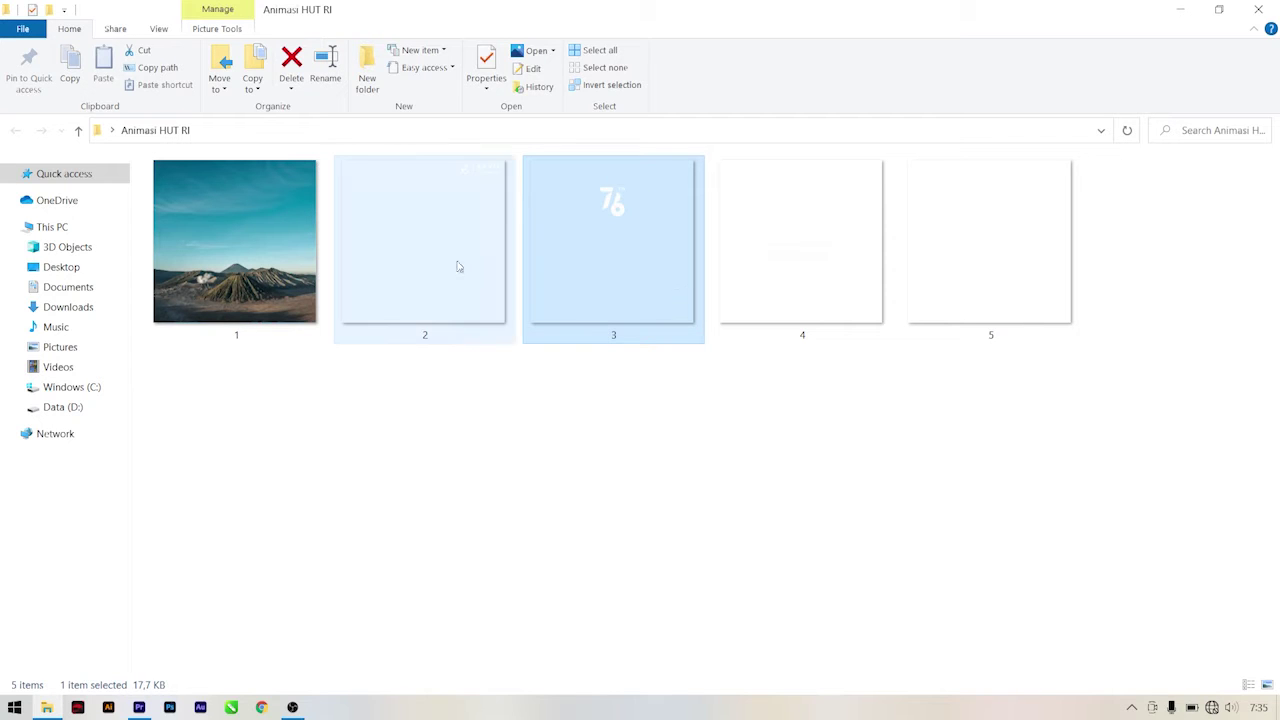
{"action": "left_click", "coordinate": [751, 286]}
{"action": "left_click", "coordinate": [643, 420]}
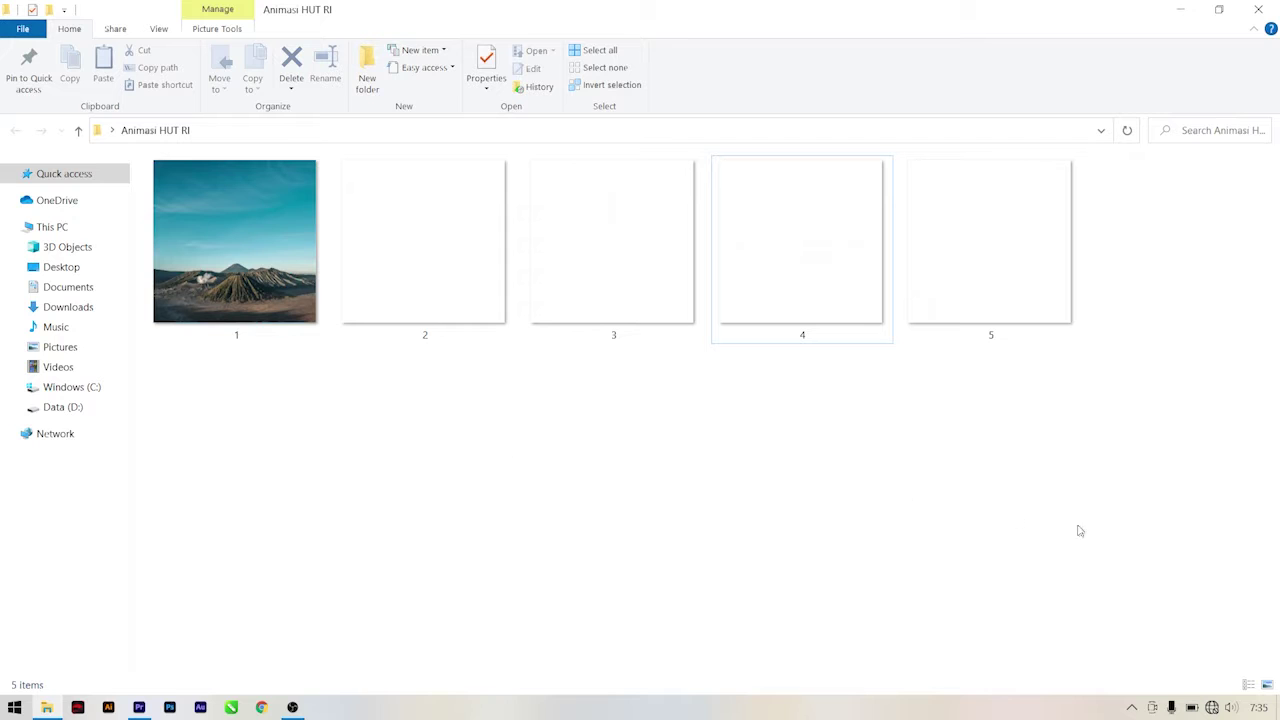
{"action": "left_click_drag", "start_coordinate": [1131, 519], "coordinate": [205, 231]}
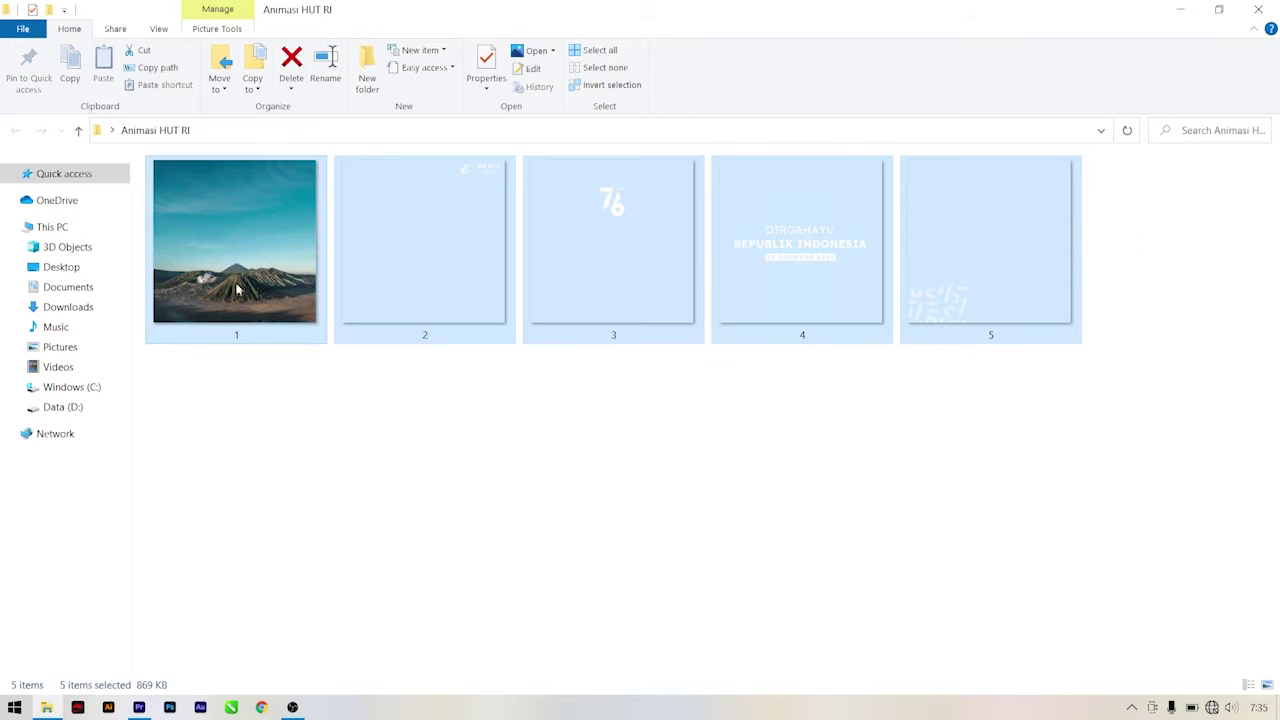
{"action": "left_click_drag", "start_coordinate": [237, 288], "coordinate": [143, 708]}
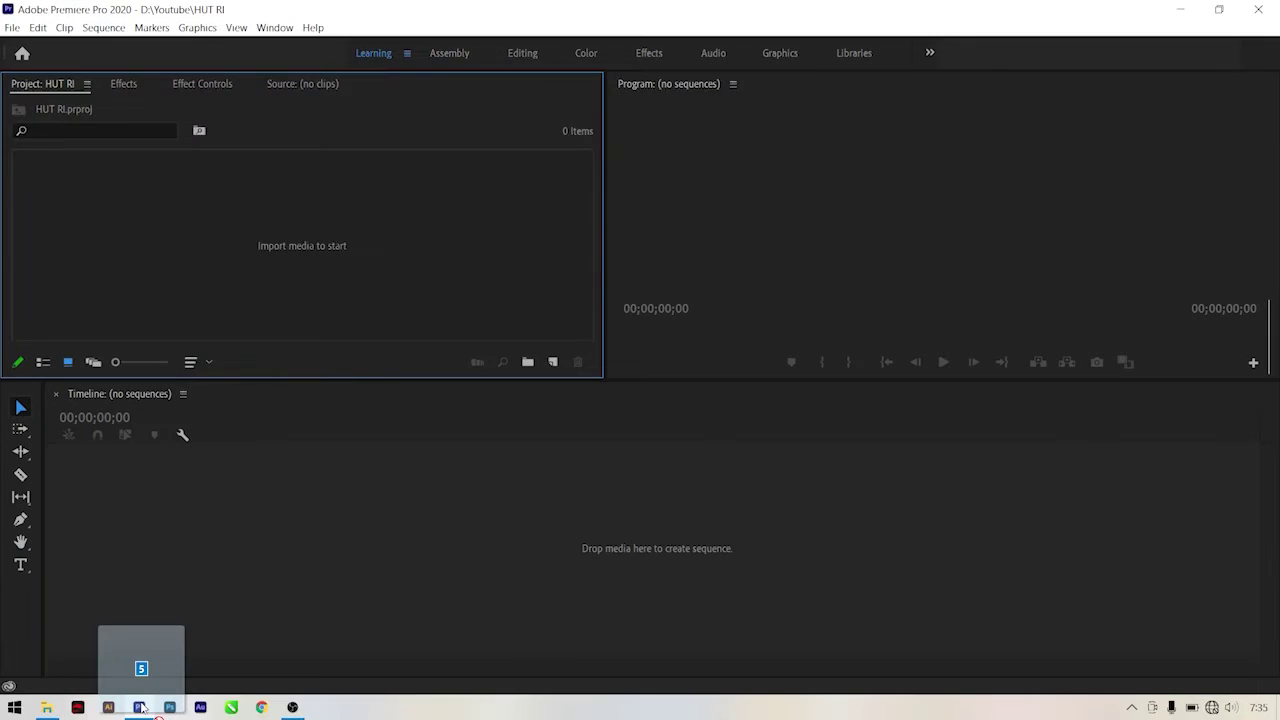
- Import the five images into the Project panel, then create sequence 1 from 1.png
{"action": "left_click_drag", "start_coordinate": [143, 708], "coordinate": [318, 252]}
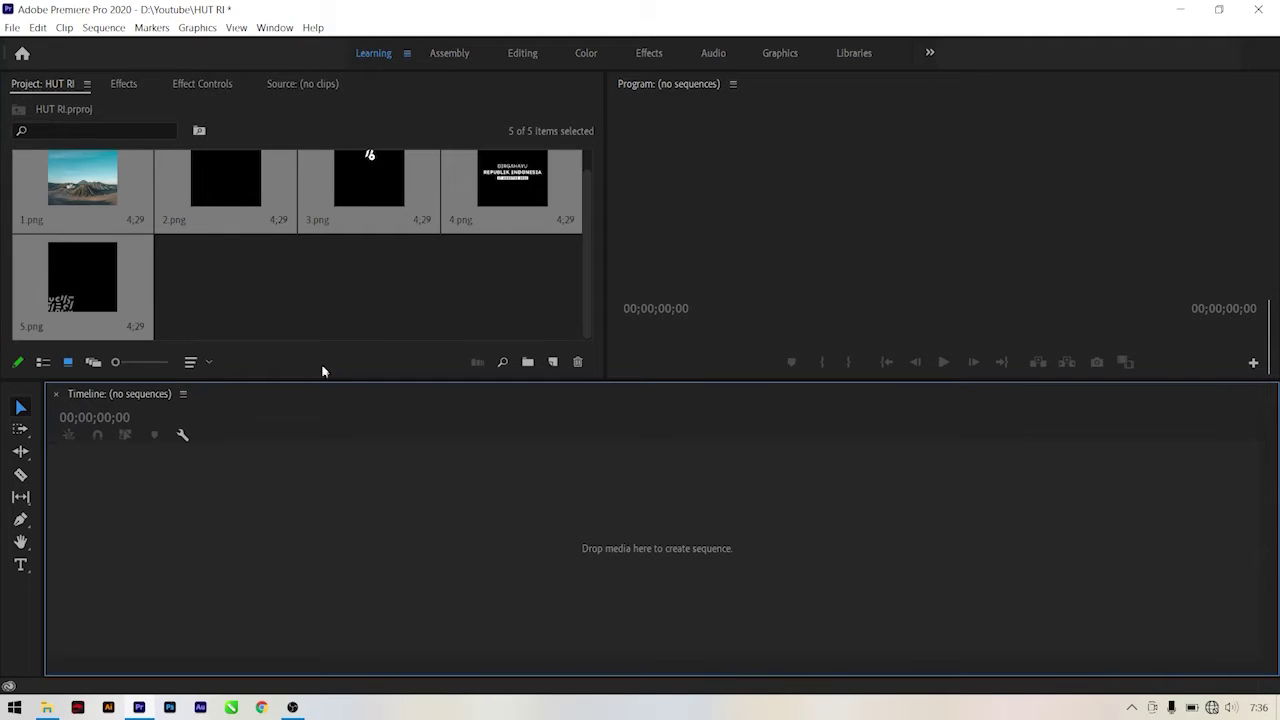
{"action": "left_click", "coordinate": [278, 327]}
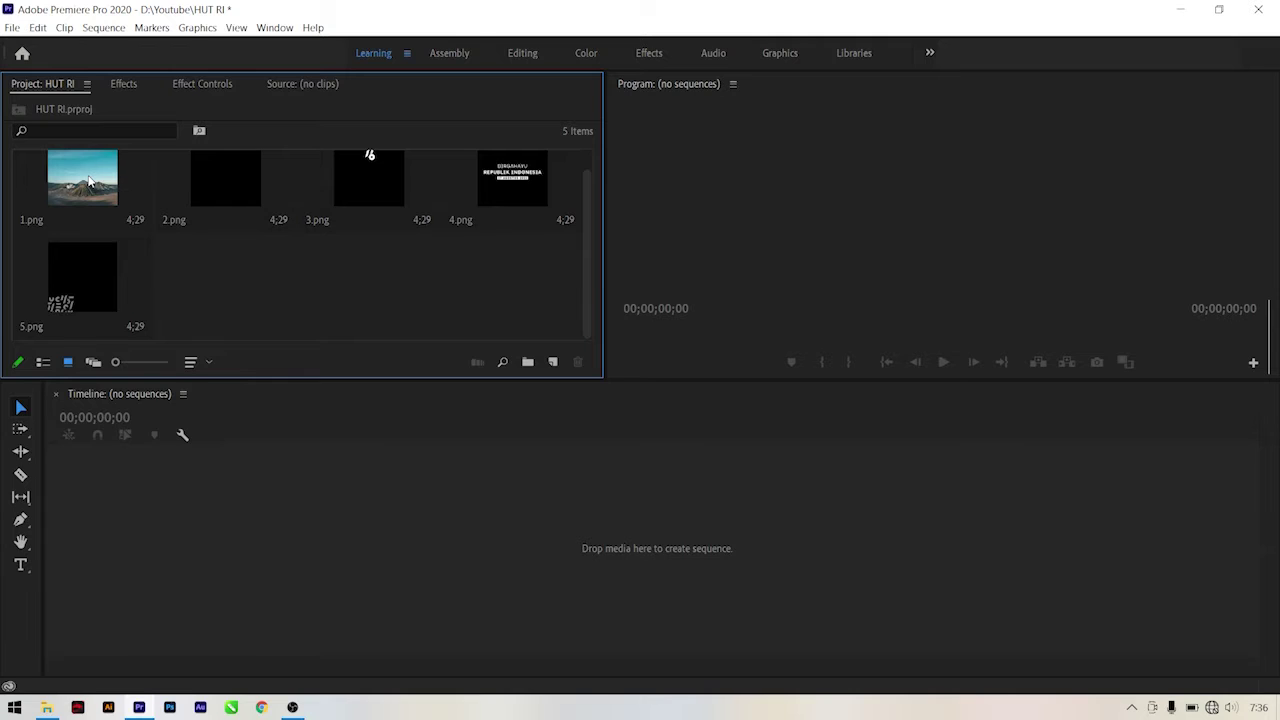
{"action": "left_click_drag", "start_coordinate": [88, 182], "coordinate": [84, 545]}
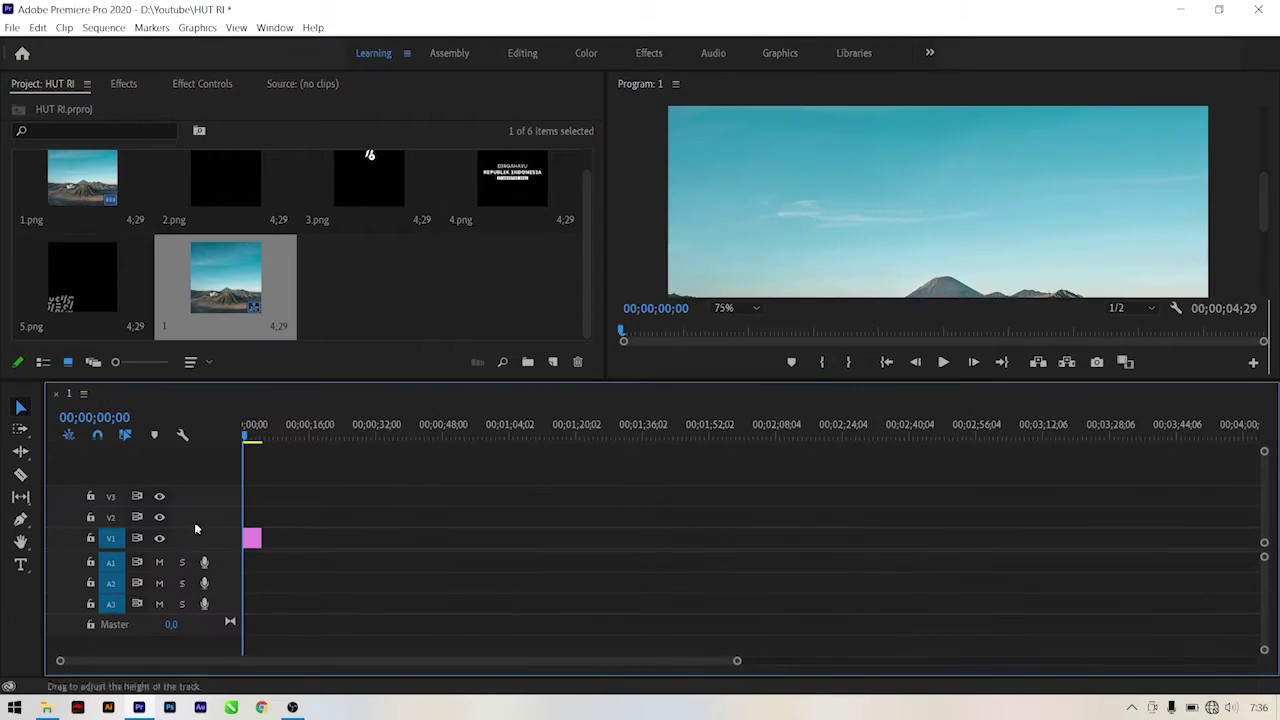
- Make the Program monitor taller and set its zoom to Fit to show the whole Bromo frame
{"action": "left_click_drag", "start_coordinate": [737, 661], "coordinate": [599, 652]}
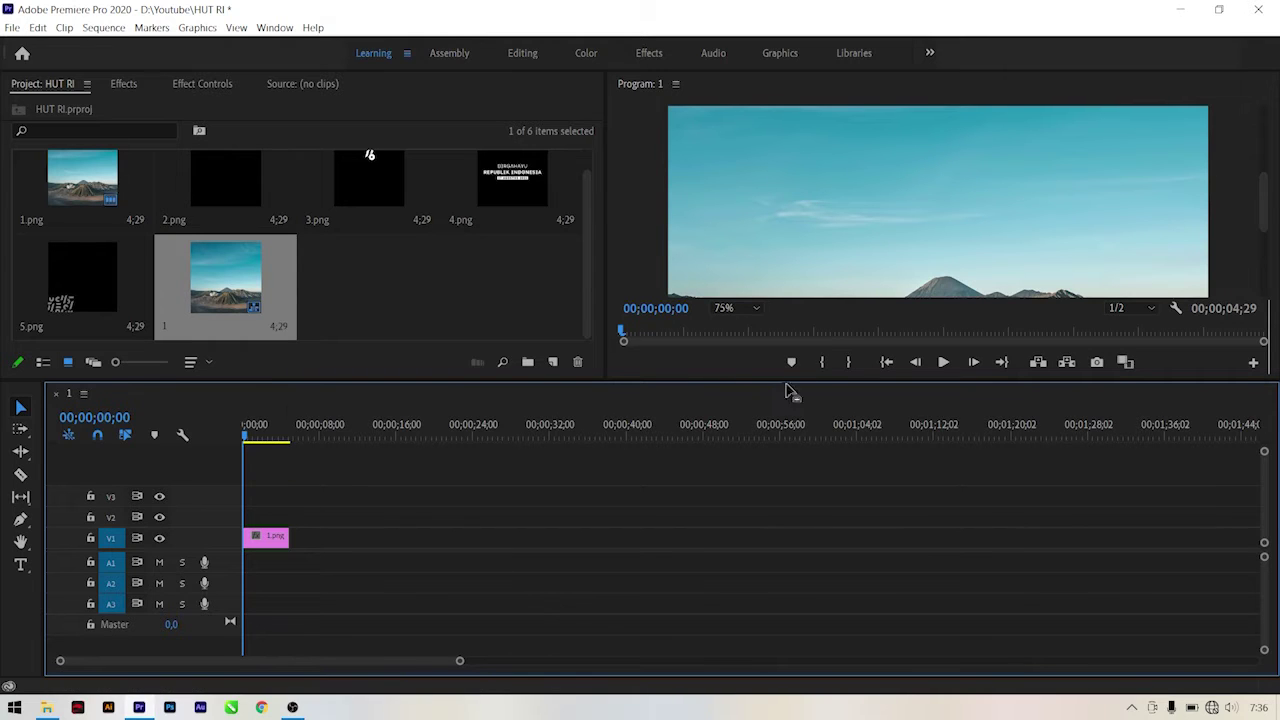
{"action": "left_click_drag", "start_coordinate": [796, 380], "coordinate": [792, 412]}
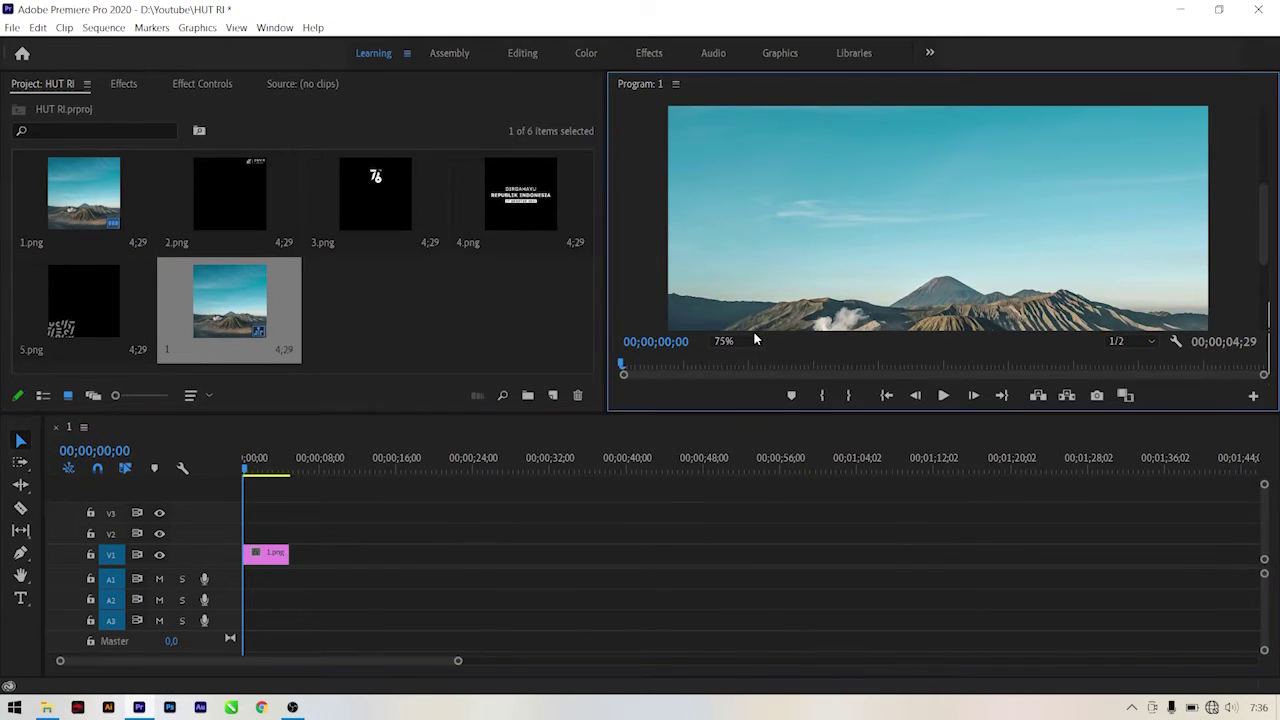
{"action": "left_click", "coordinate": [755, 342]}
{"action": "left_click", "coordinate": [733, 357]}
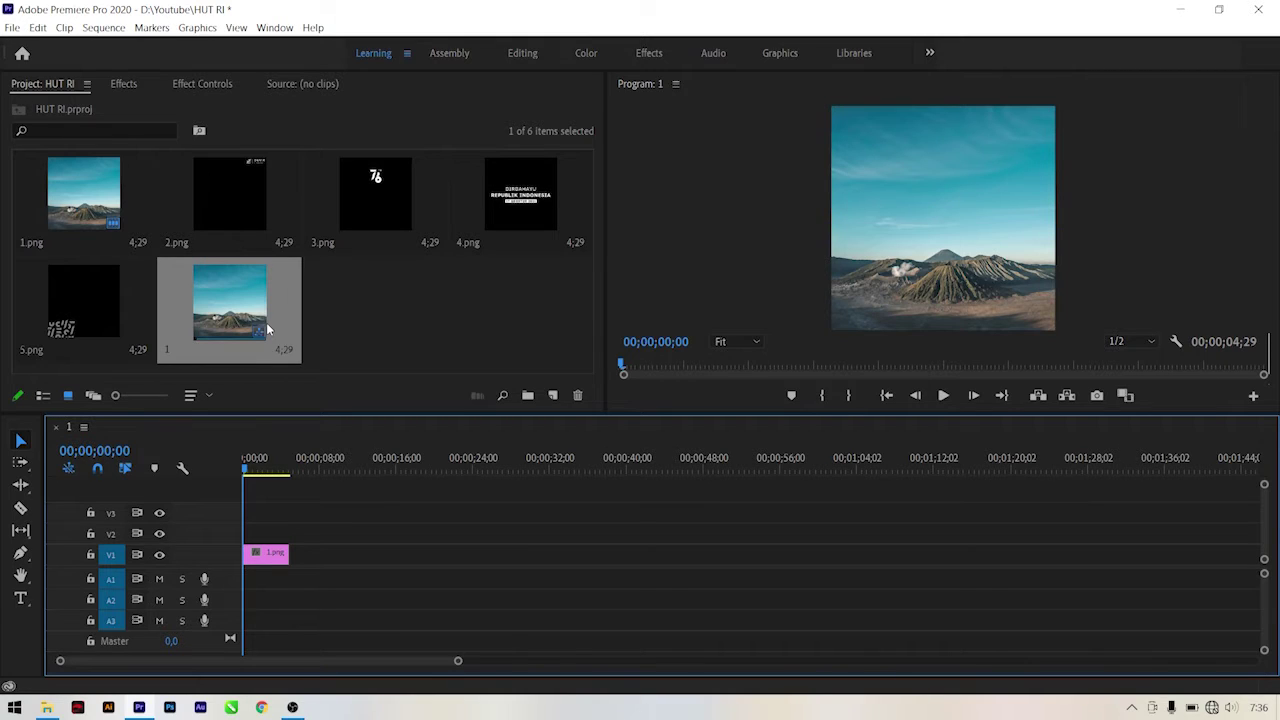
- Place 3.png, the 76 graphic, on track V2 and scrub toward 1.png's end
{"action": "left_click", "coordinate": [385, 208]}
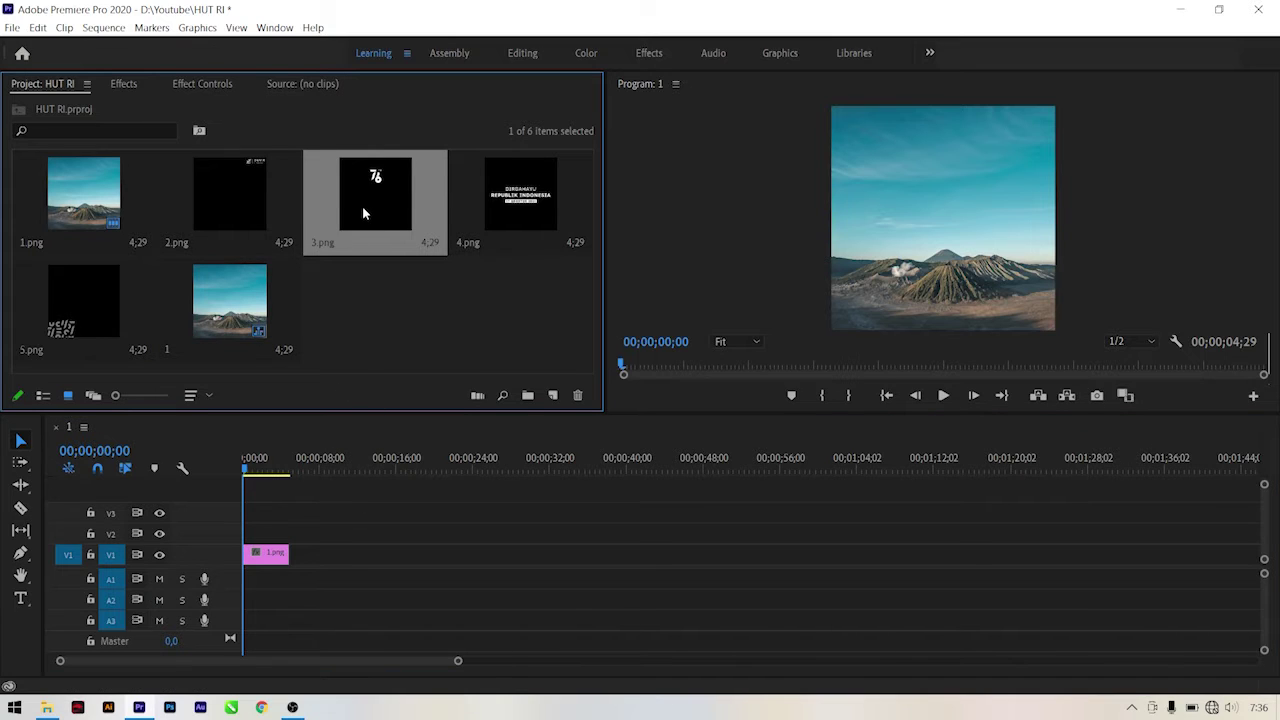
{"action": "left_click_drag", "start_coordinate": [362, 206], "coordinate": [320, 540]}
{"action": "left_click", "coordinate": [275, 472]}
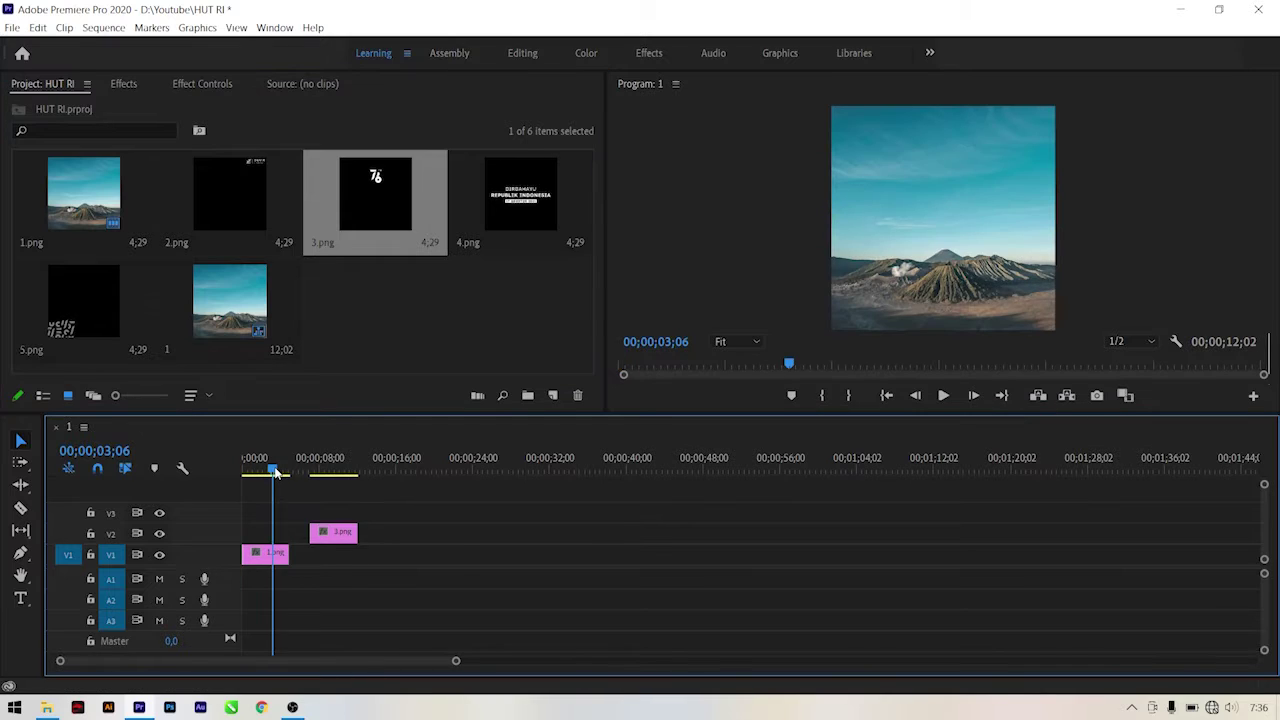
{"action": "left_click_drag", "start_coordinate": [276, 472], "coordinate": [290, 470]}
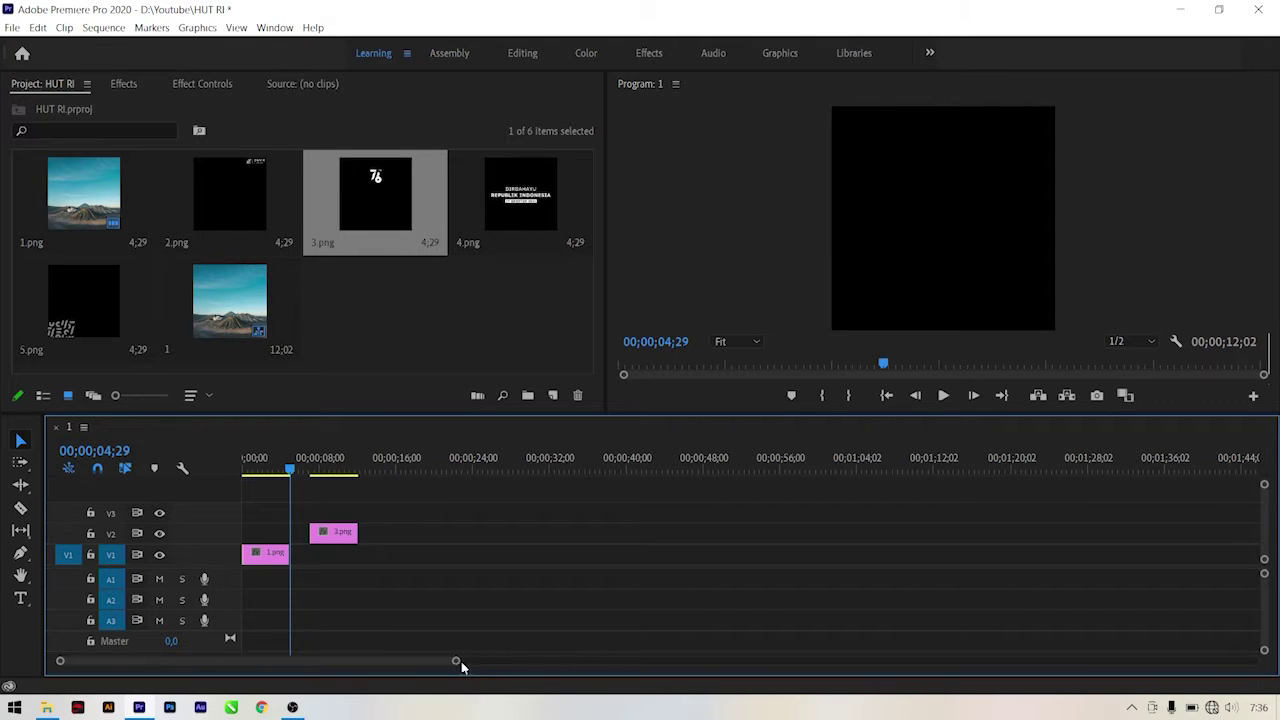
- Shift 3.png to start at 4;09, overlapping the end of 1.png, and return to the start
{"action": "left_click_drag", "start_coordinate": [456, 661], "coordinate": [268, 661]}
{"action": "left_click", "coordinate": [364, 470]}
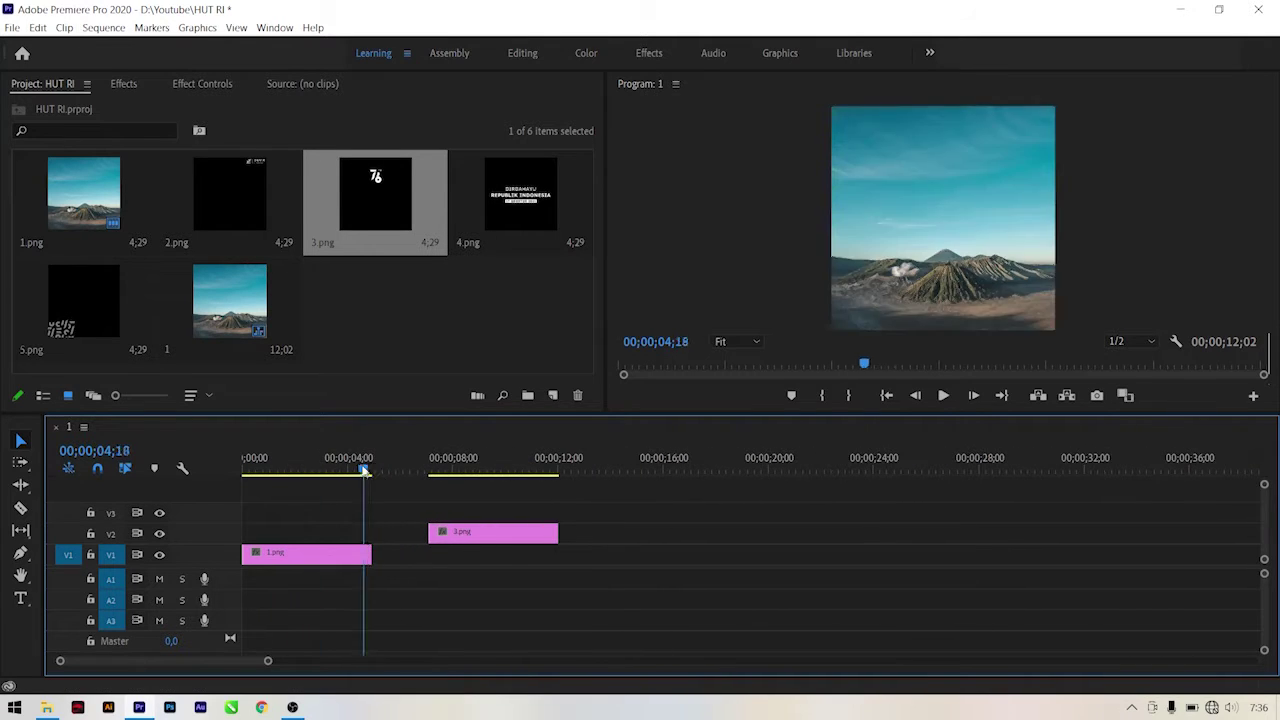
{"action": "left_click_drag", "start_coordinate": [364, 470], "coordinate": [374, 470]}
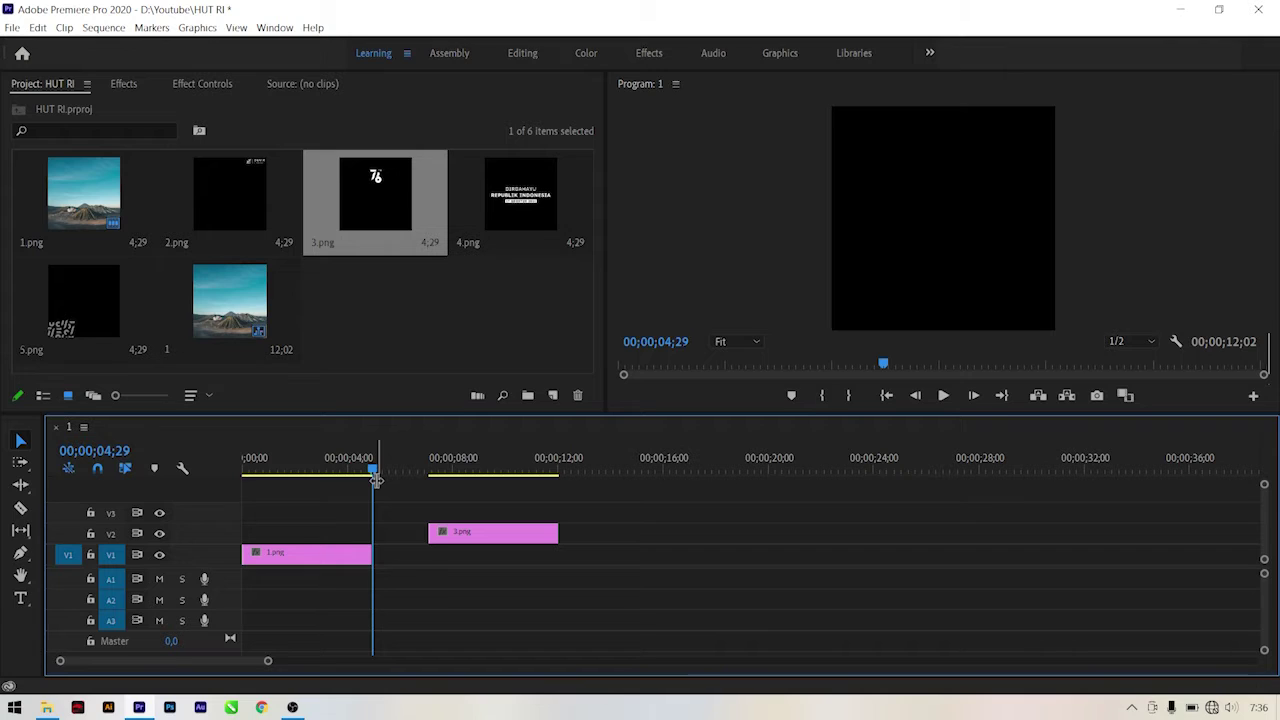
{"action": "key", "text": "shift+Left"}
{"action": "key", "text": "shift+Left"}
{"action": "key", "text": "shift+Left"}
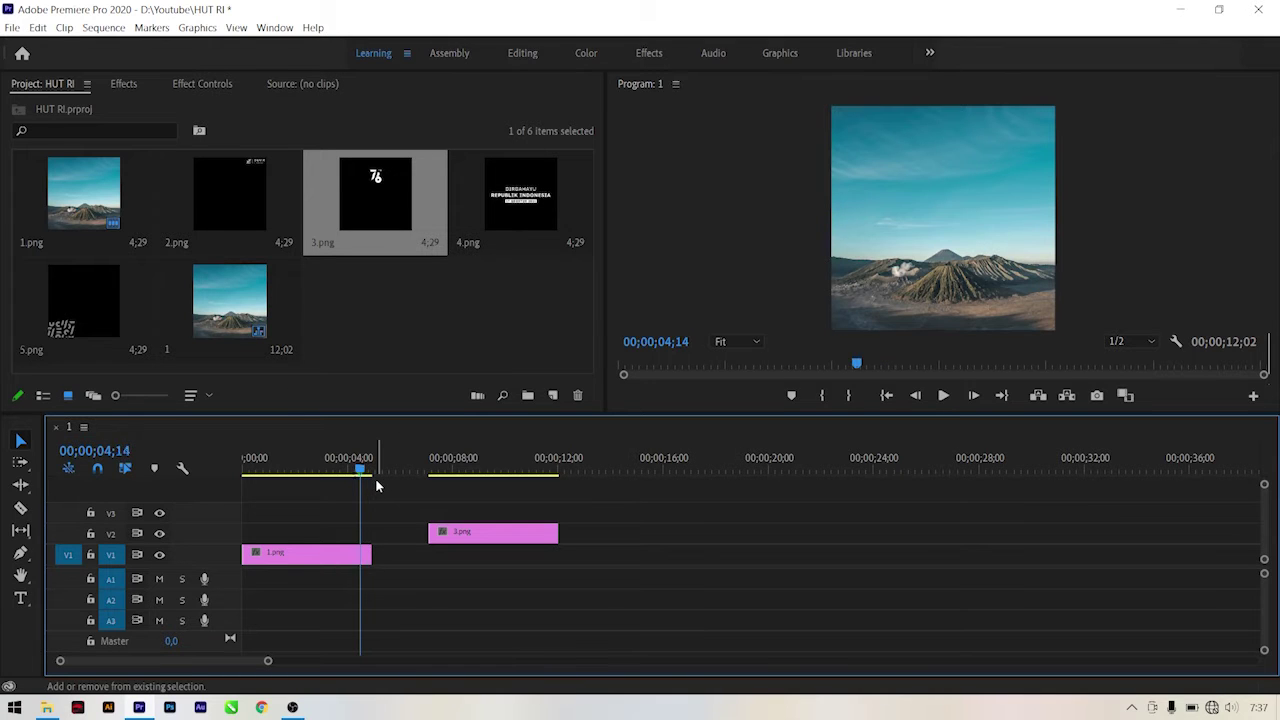
{"action": "key", "text": "shift+Left"}
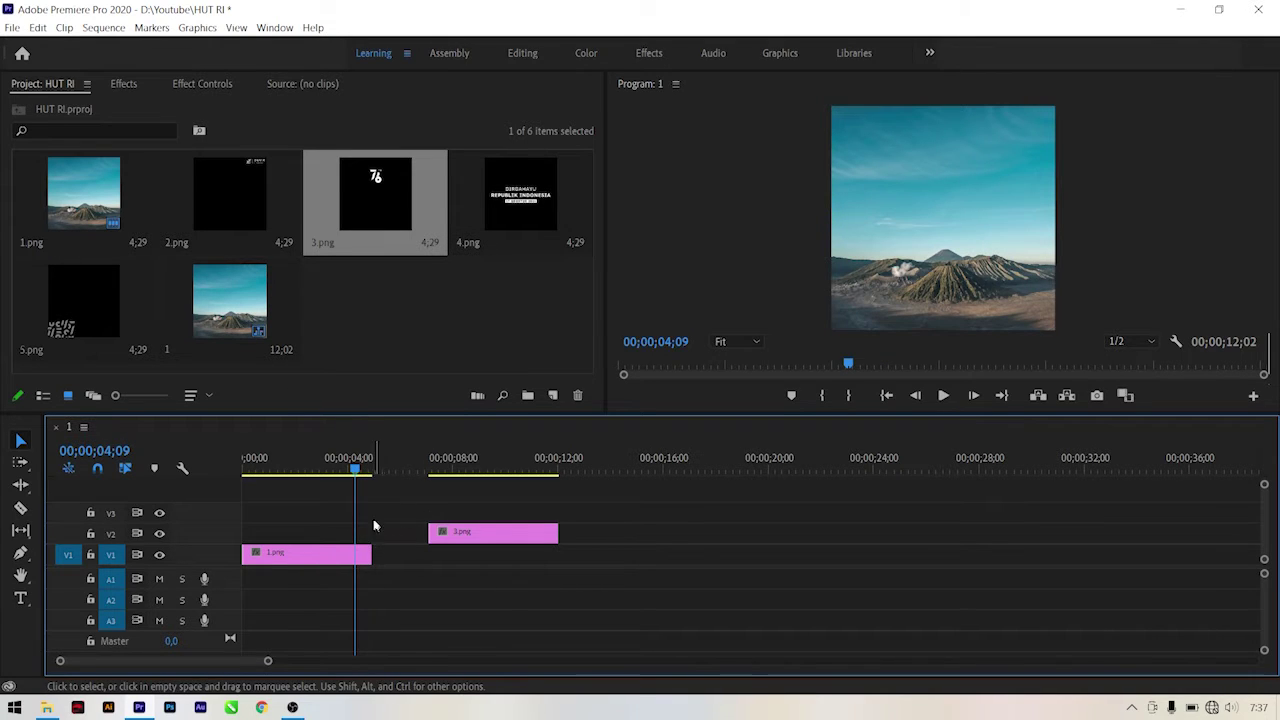
{"action": "left_click_drag", "start_coordinate": [462, 533], "coordinate": [392, 532]}
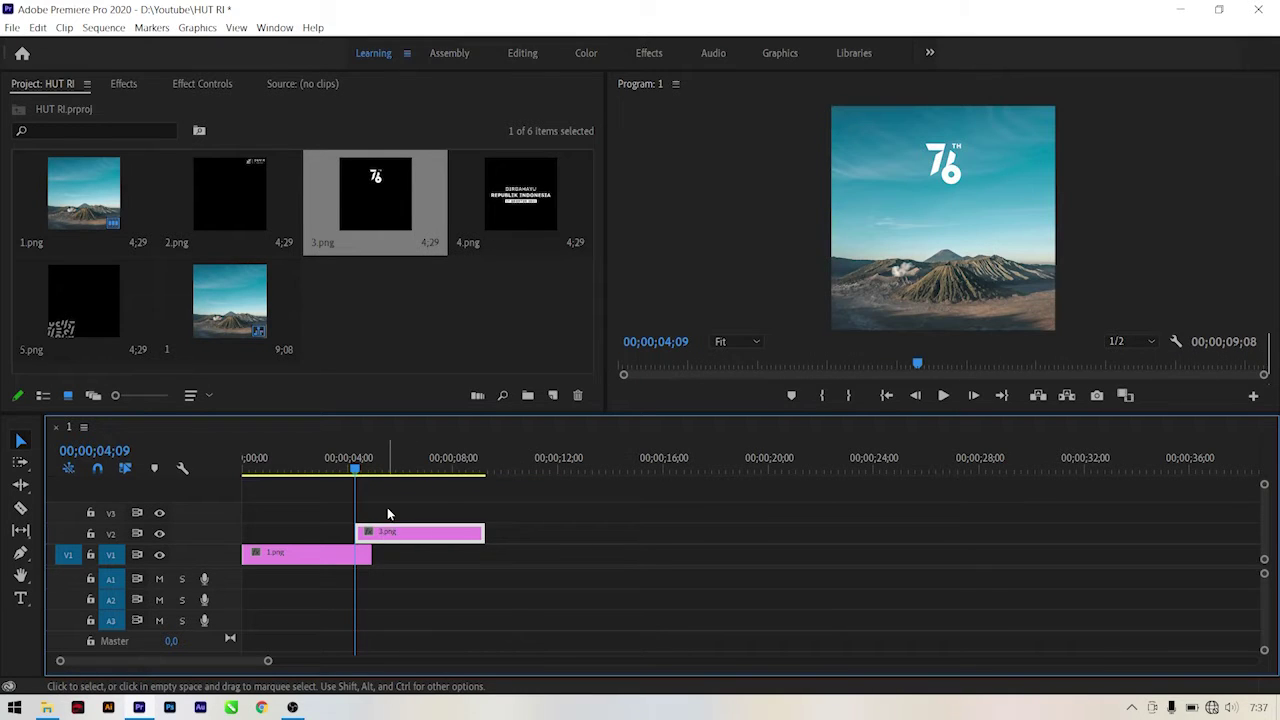
{"action": "left_click_drag", "start_coordinate": [256, 463], "coordinate": [240, 465]}
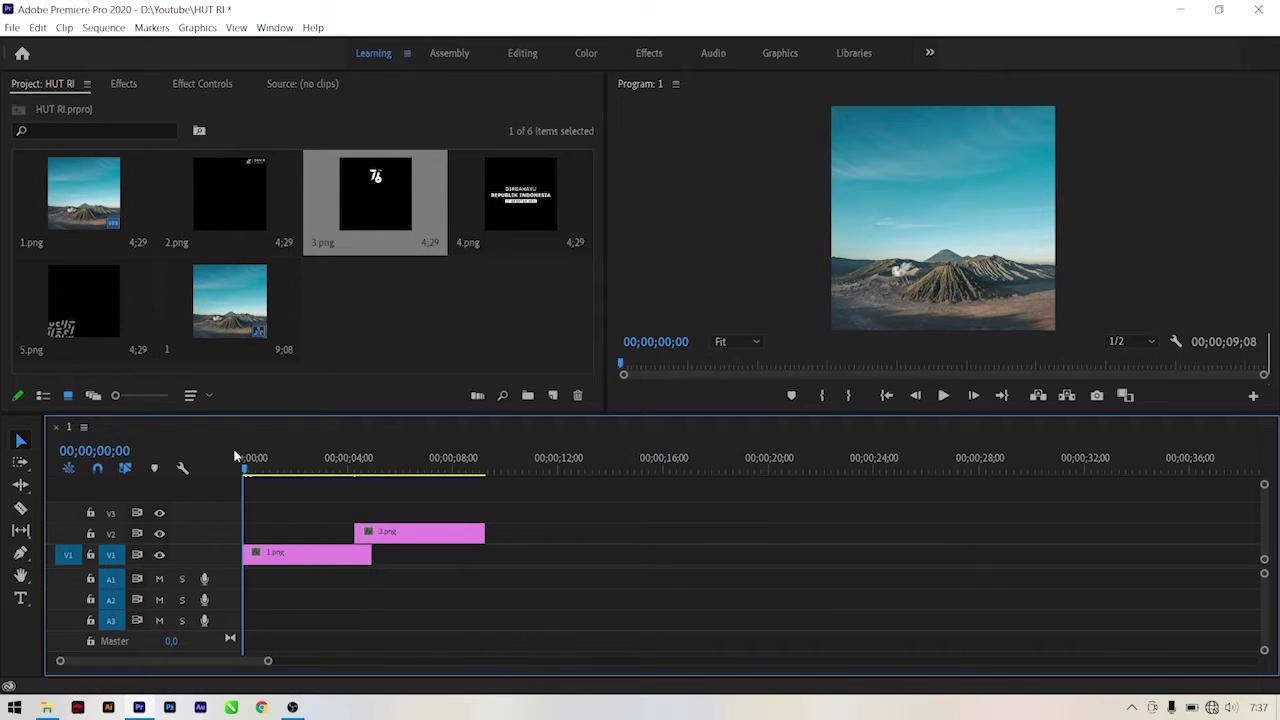
- Add a Dip to Black transition to the head of 1.png on V1 and preview the fade-in
{"action": "left_click", "coordinate": [124, 85]}
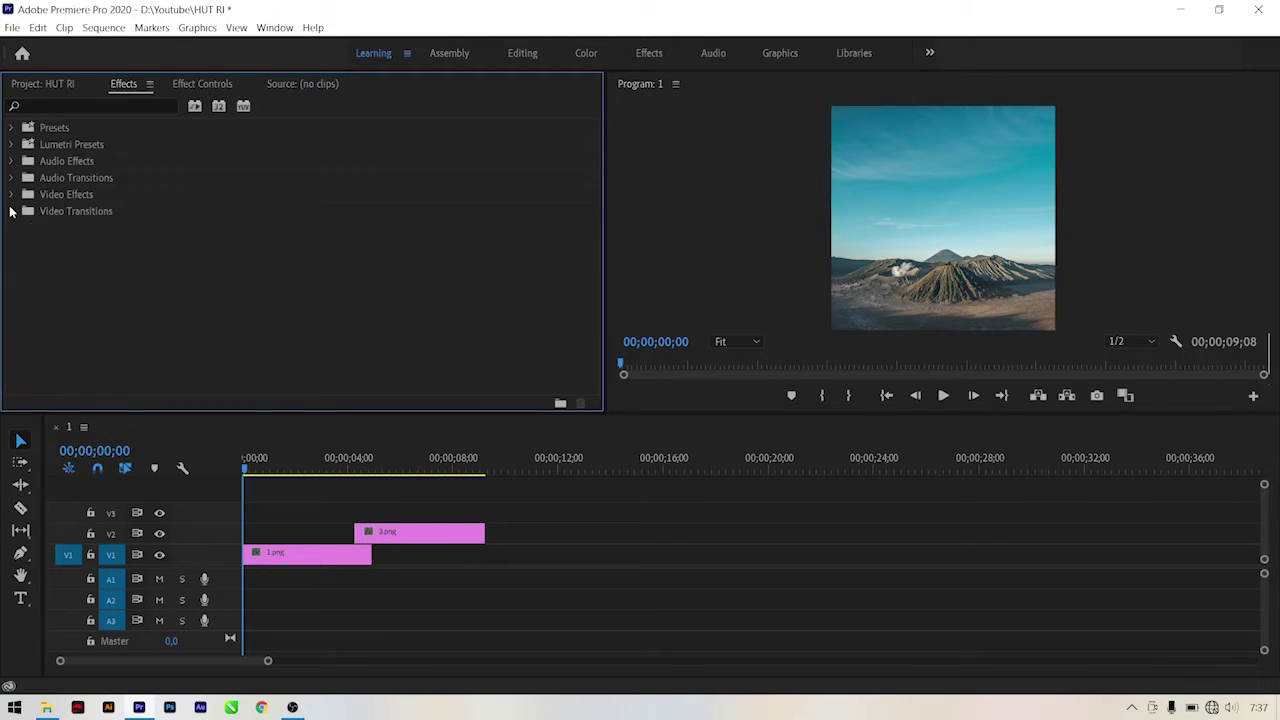
{"action": "left_click", "coordinate": [12, 211]}
{"action": "left_click", "coordinate": [22, 244]}
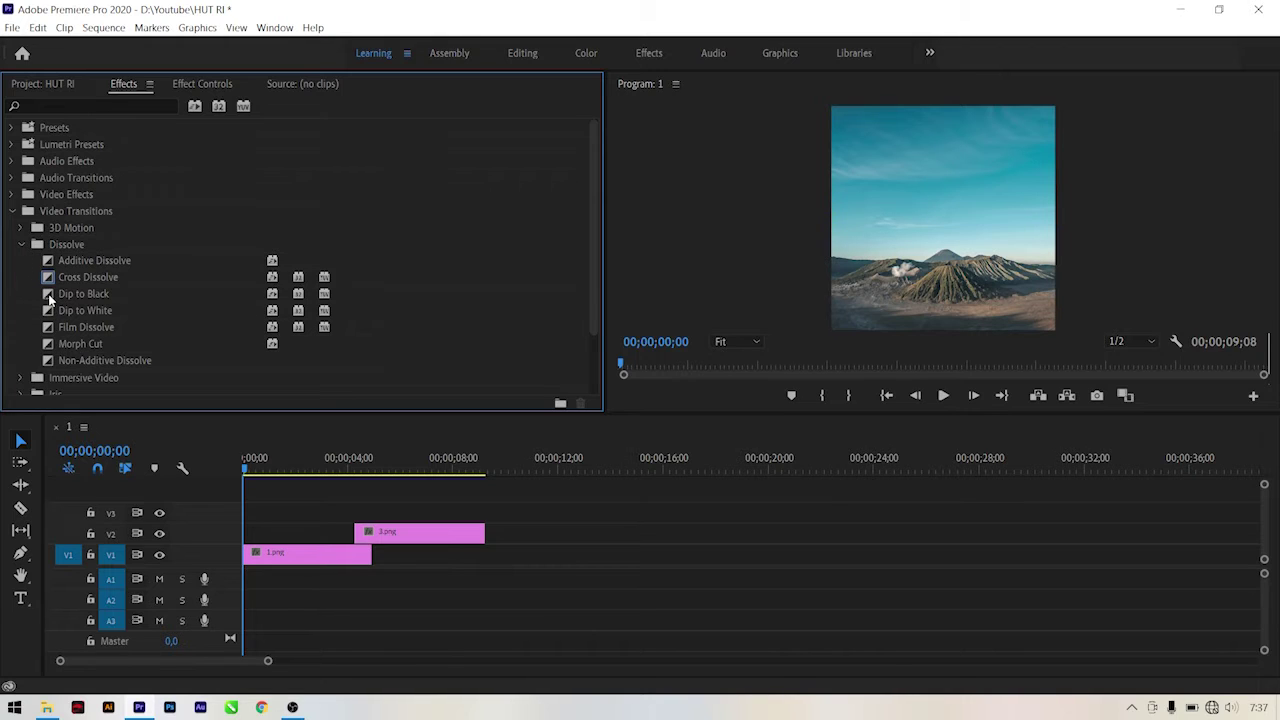
{"action": "left_click_drag", "start_coordinate": [49, 298], "coordinate": [256, 553]}
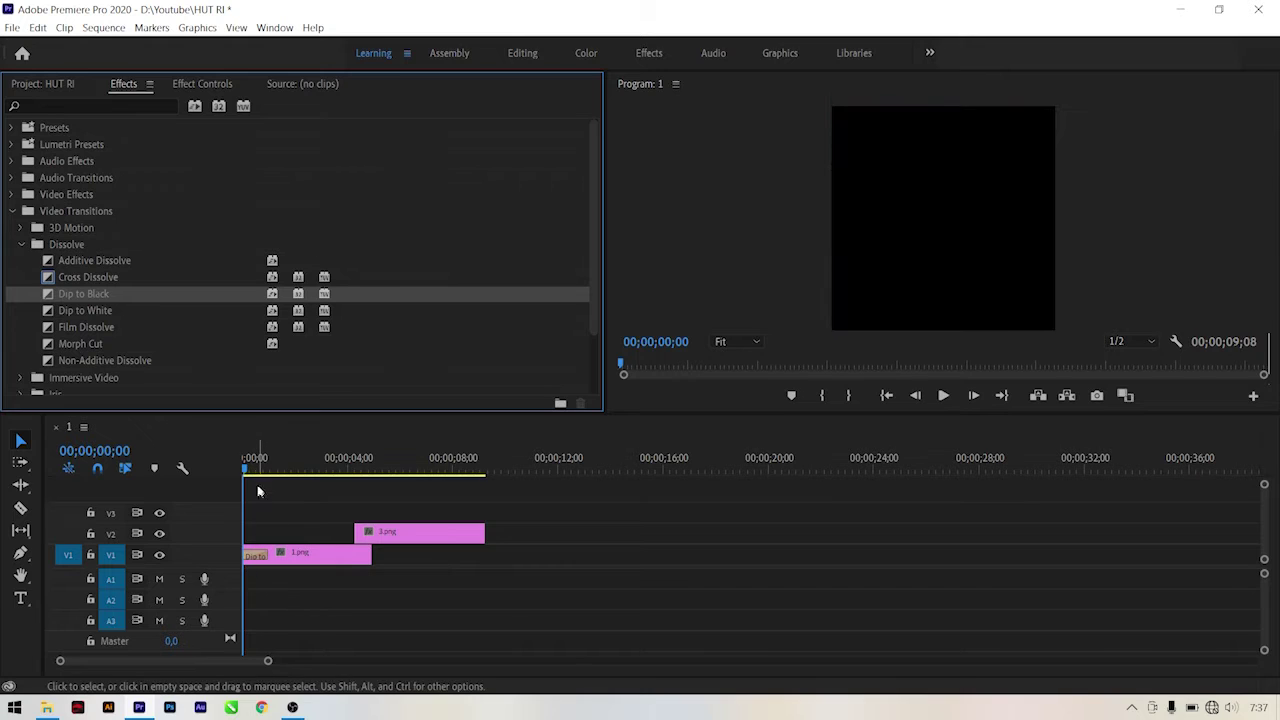
{"action": "mouse_move", "coordinate": [246, 470]}
{"action": "left_mouse_down"}
{"action": "mouse_move", "coordinate": [287, 497]}
{"action": "mouse_move", "coordinate": [358, 468]}
{"action": "left_mouse_up"}
{"action": "left_click", "coordinate": [410, 535]}
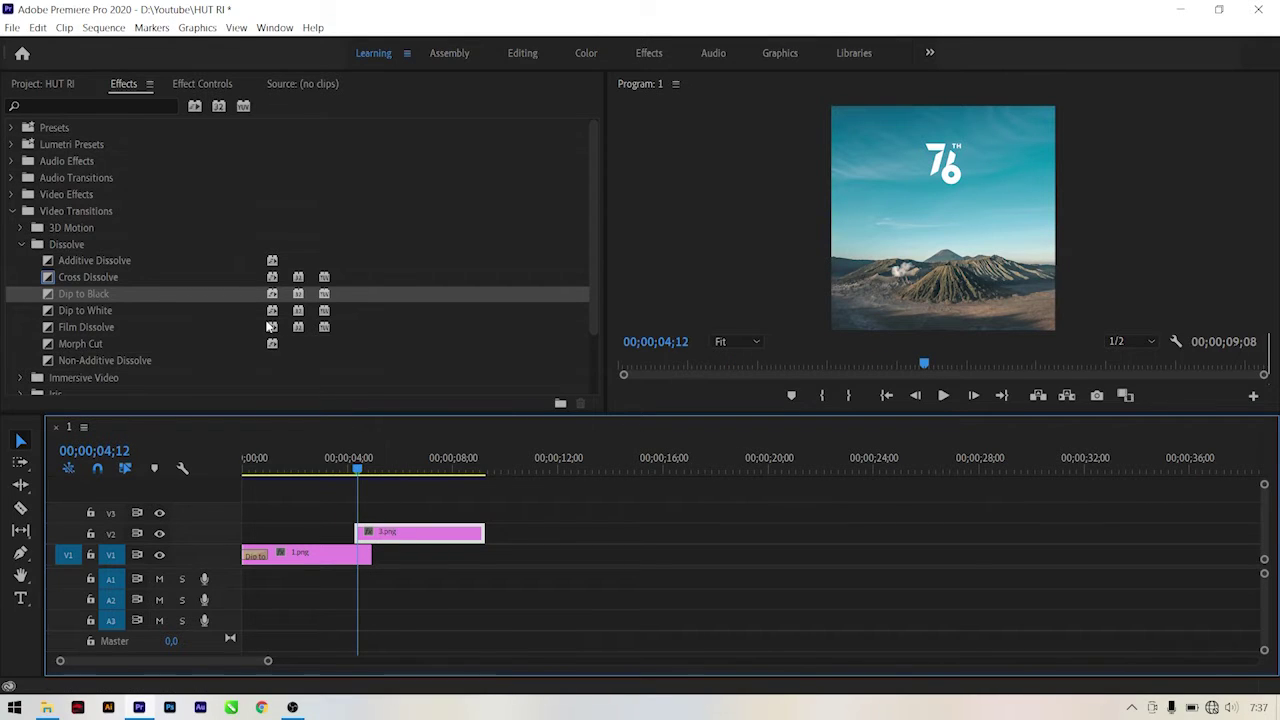
{"action": "left_click", "coordinate": [73, 105]}
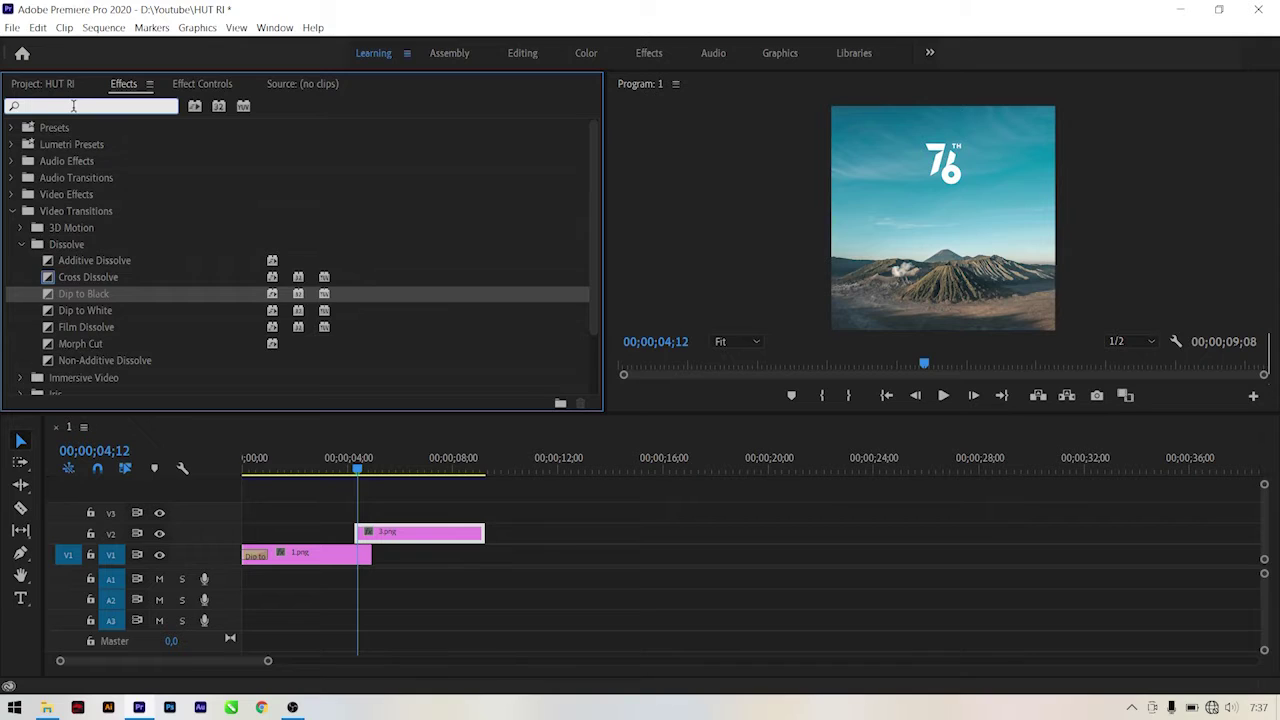
- Apply the Transform effect, found by searching 'transf', to 3.png and show its controls at 04;29
{"action": "type", "text": "transf"}
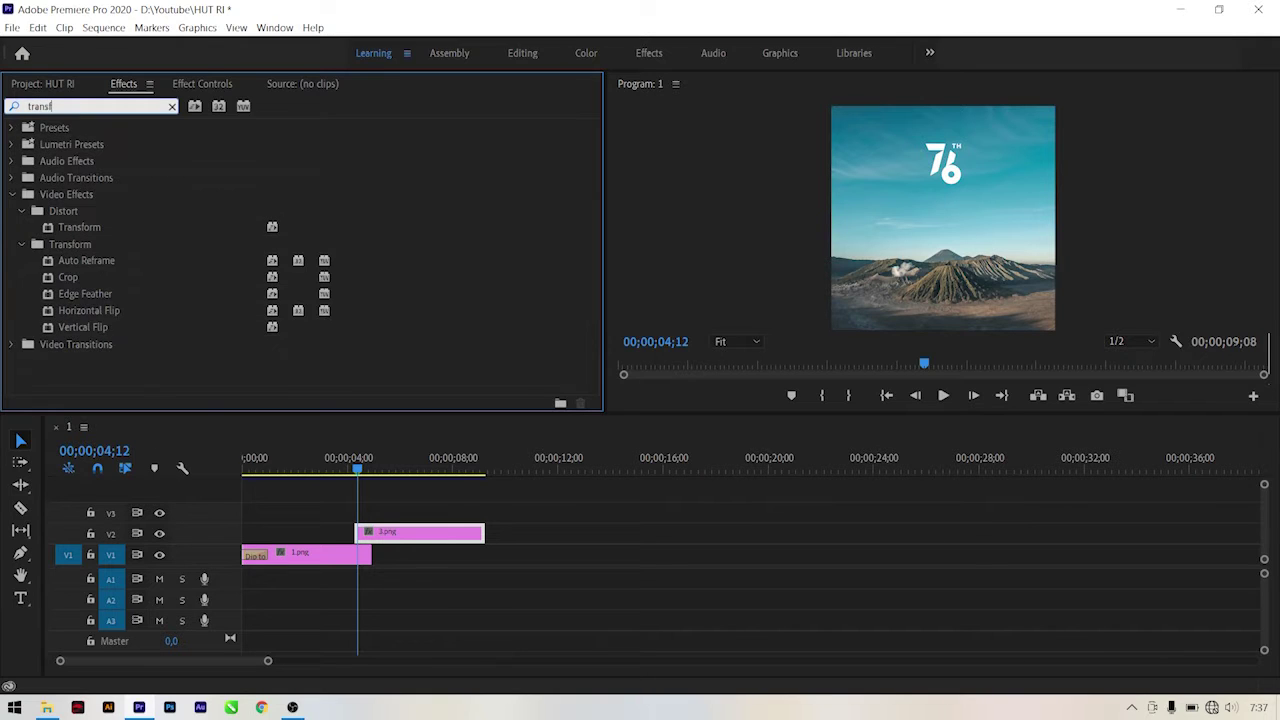
{"action": "mouse_move", "coordinate": [79, 227]}
{"action": "left_mouse_down"}
{"action": "mouse_move", "coordinate": [423, 565]}
{"action": "mouse_move", "coordinate": [423, 531]}
{"action": "left_mouse_up"}
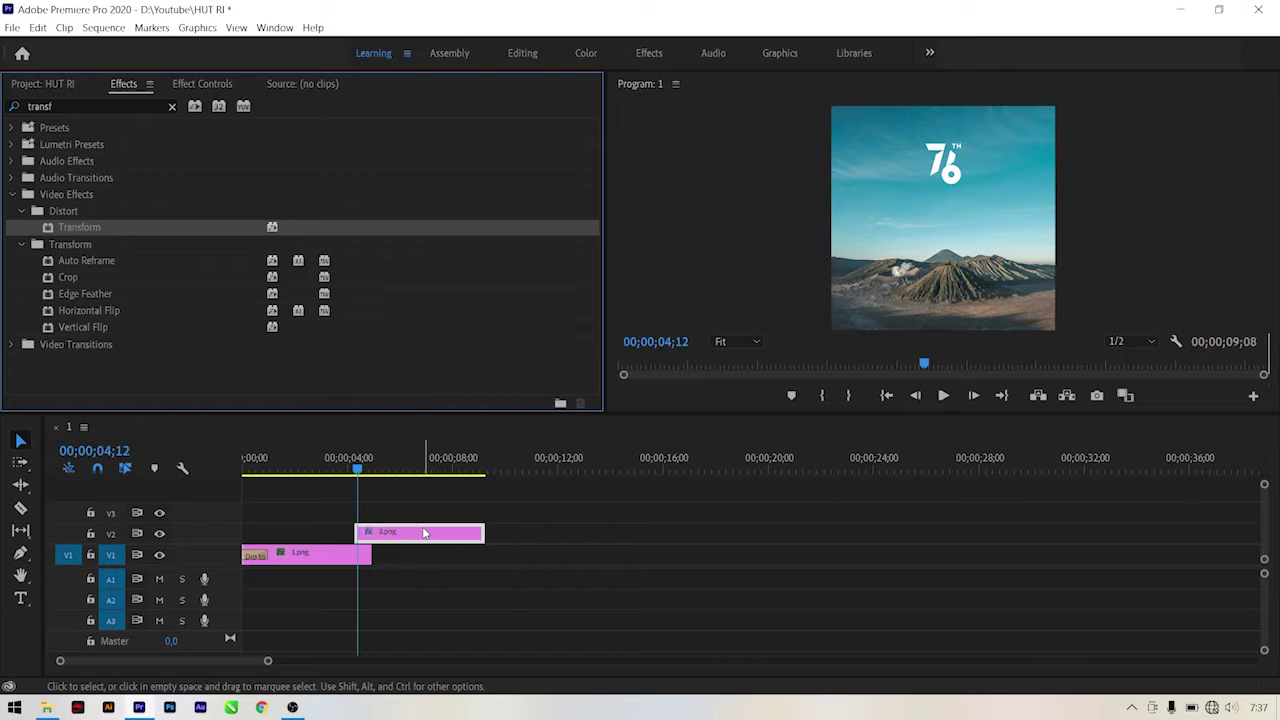
{"action": "left_click", "coordinate": [368, 468]}
{"action": "left_click_drag", "start_coordinate": [368, 468], "coordinate": [372, 470]}
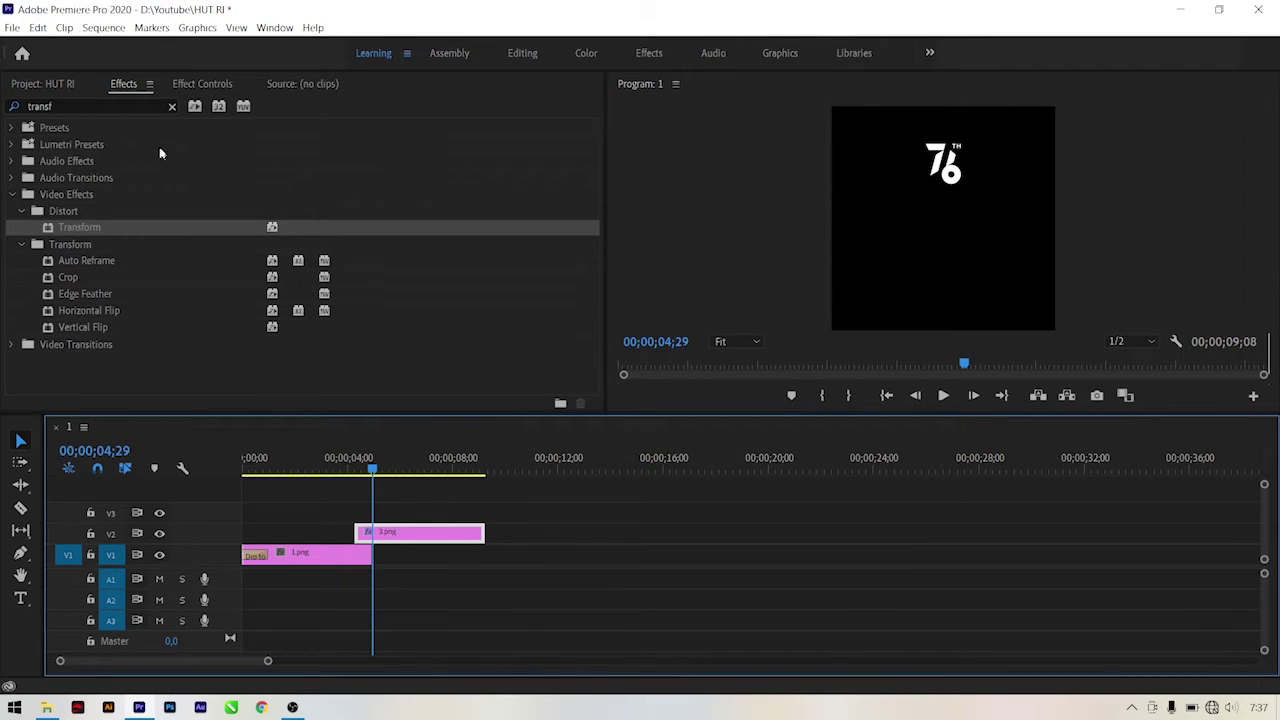
{"action": "left_click", "coordinate": [191, 86]}
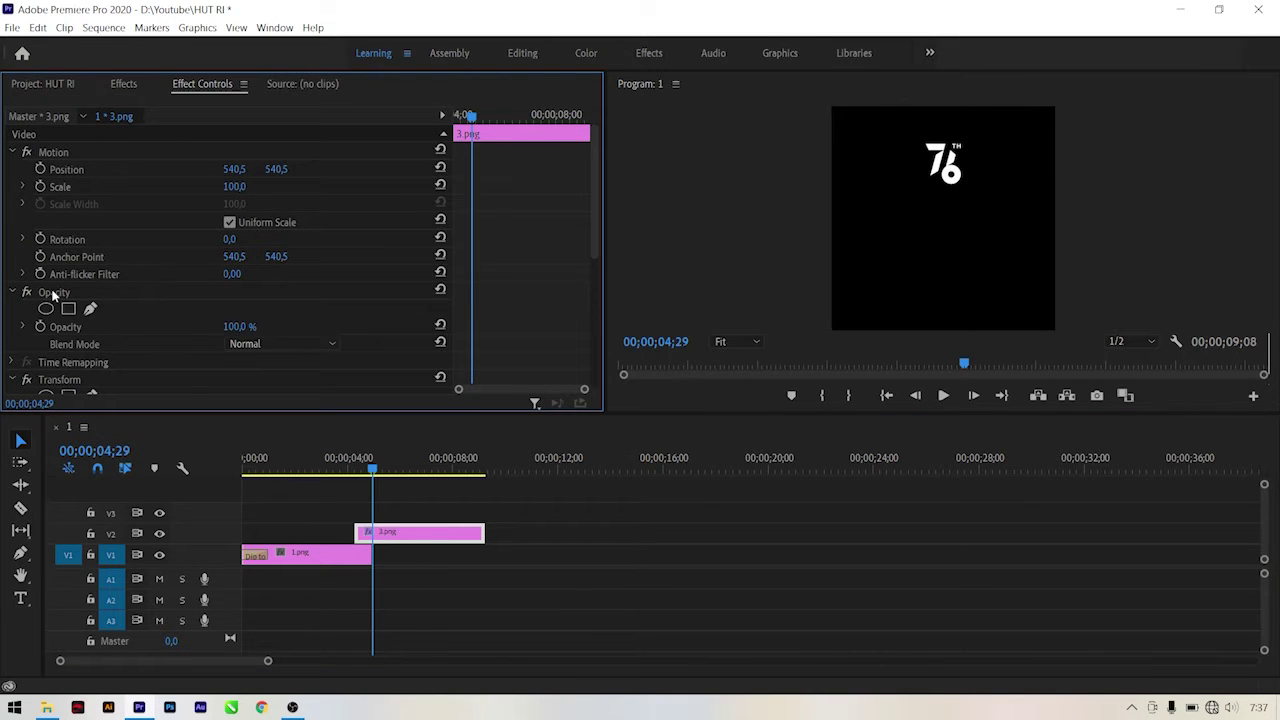
- Set the Transform shutter angle on 3.png to 300
{"action": "scroll", "coordinate": [96, 313], "scroll_direction": "down", "scroll_amount": 4}
{"action": "scroll", "coordinate": [96, 313], "scroll_direction": "down", "scroll_amount": 3}
{"action": "scroll", "coordinate": [96, 314], "scroll_direction": "down", "scroll_amount": 1}
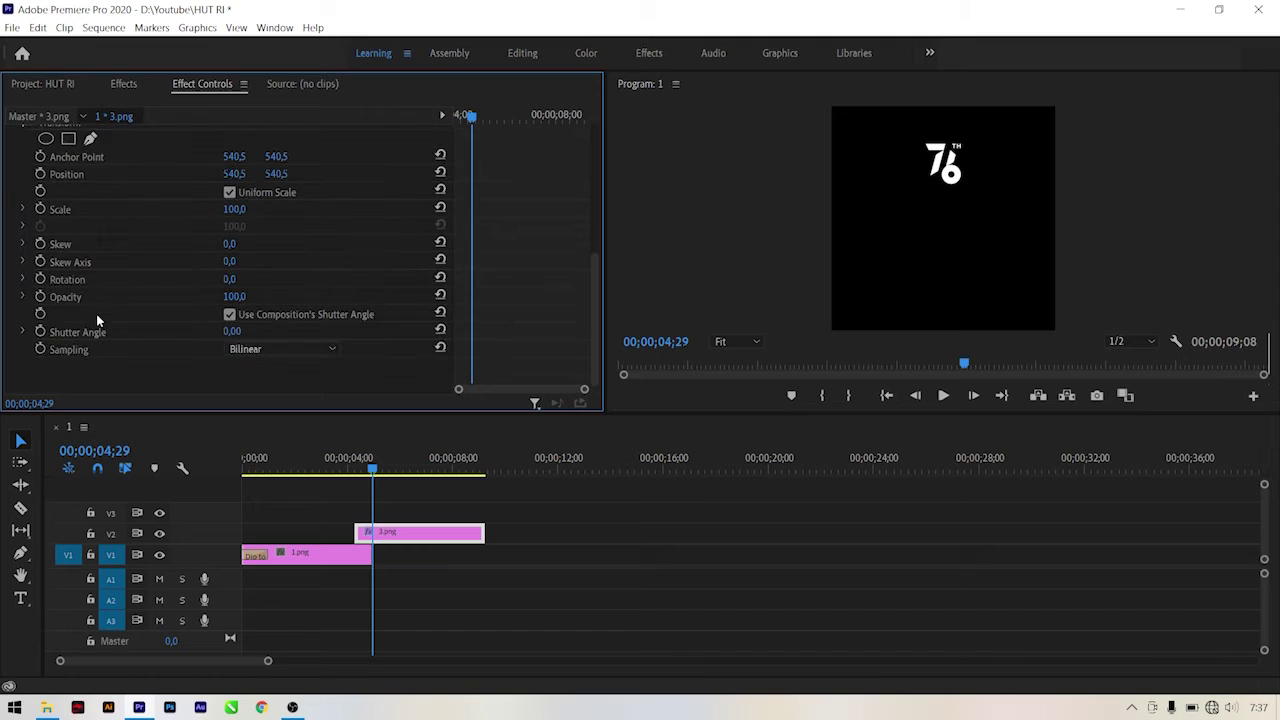
{"action": "left_click", "coordinate": [237, 331]}
{"action": "type", "text": "3"}
{"action": "key", "text": "Return"}
- Set Transform Scale to 1 and add a Scale keyframe
{"action": "left_click_drag", "start_coordinate": [234, 209], "coordinate": [161, 209]}
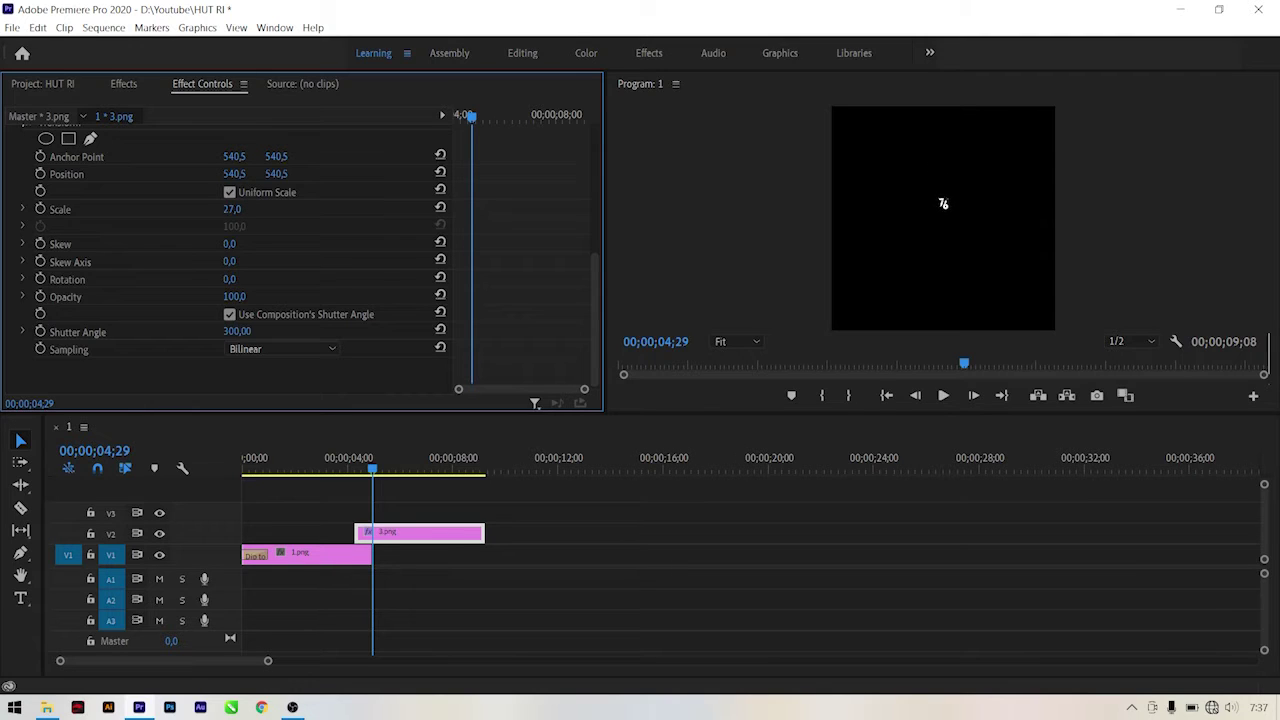
{"action": "left_click_drag", "start_coordinate": [161, 209], "coordinate": [150, 209]}
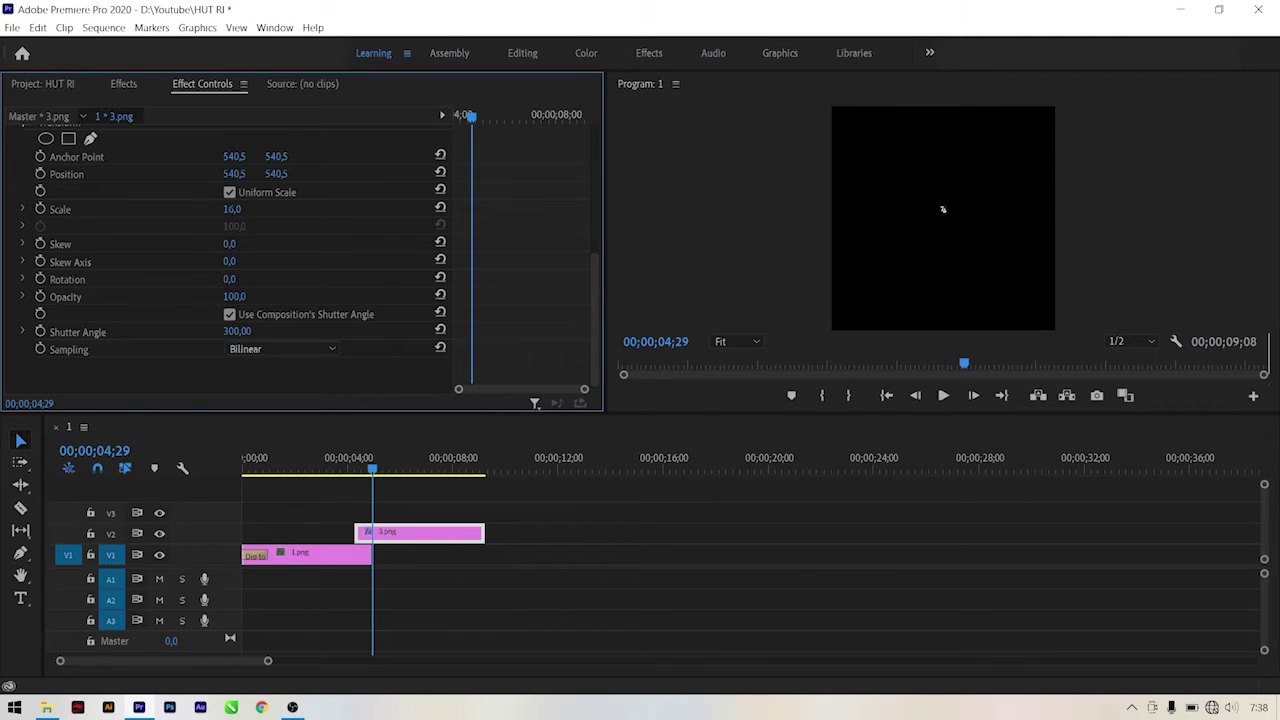
{"action": "left_click", "coordinate": [238, 208]}
{"action": "type", "text": "1"}
{"action": "key", "text": "Return"}
{"action": "left_click", "coordinate": [41, 209]}
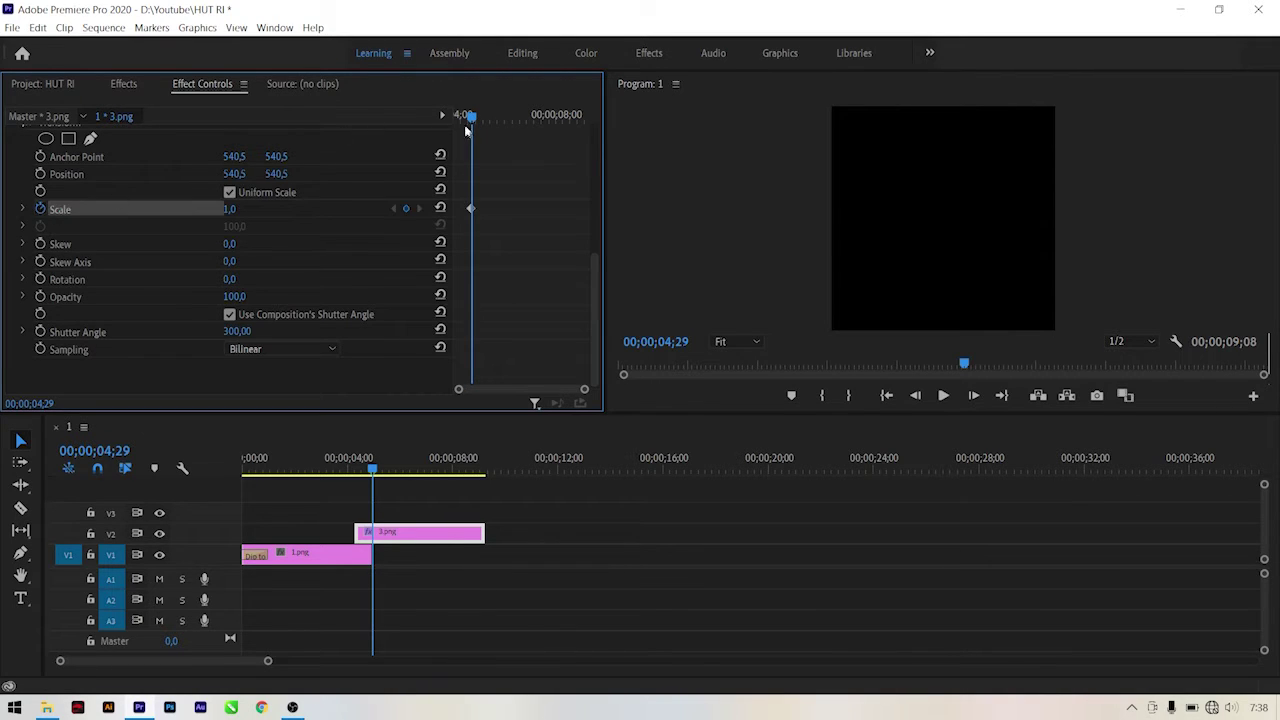
- At 04;29, set a second Scale keyframe with value 100
{"action": "left_click_drag", "start_coordinate": [471, 118], "coordinate": [397, 117]}
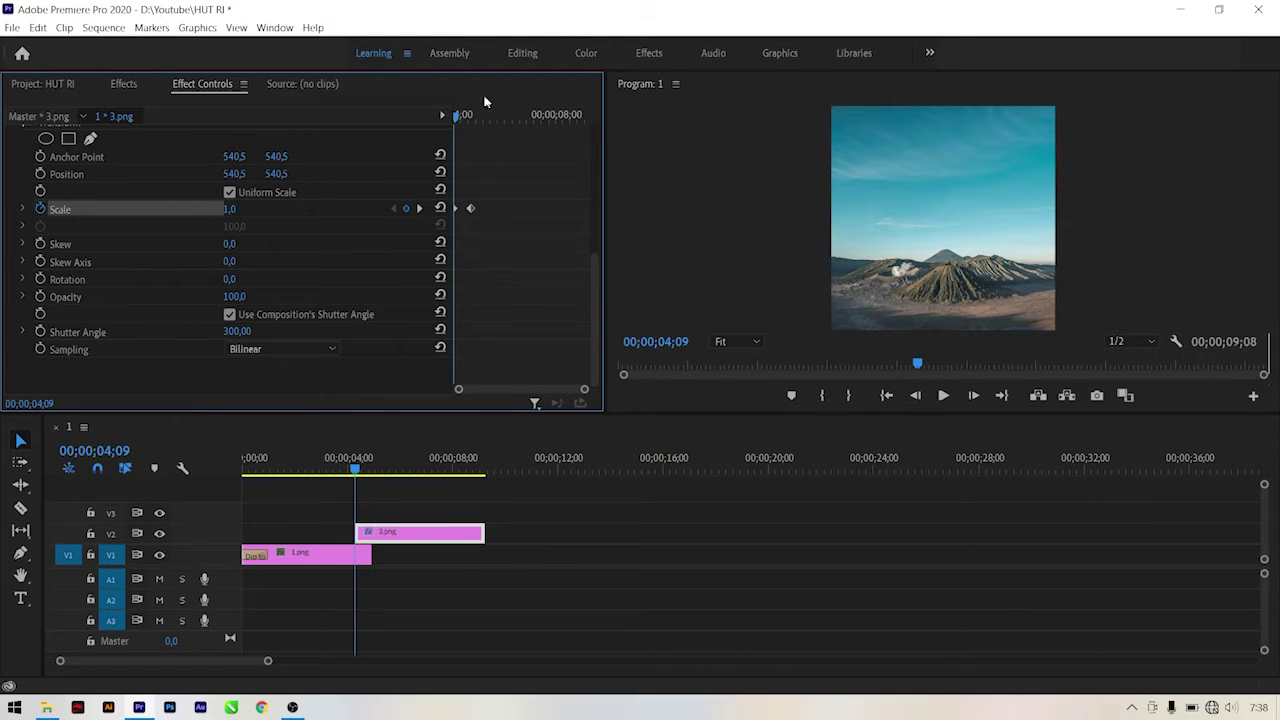
{"action": "left_click_drag", "start_coordinate": [477, 118], "coordinate": [485, 119]}
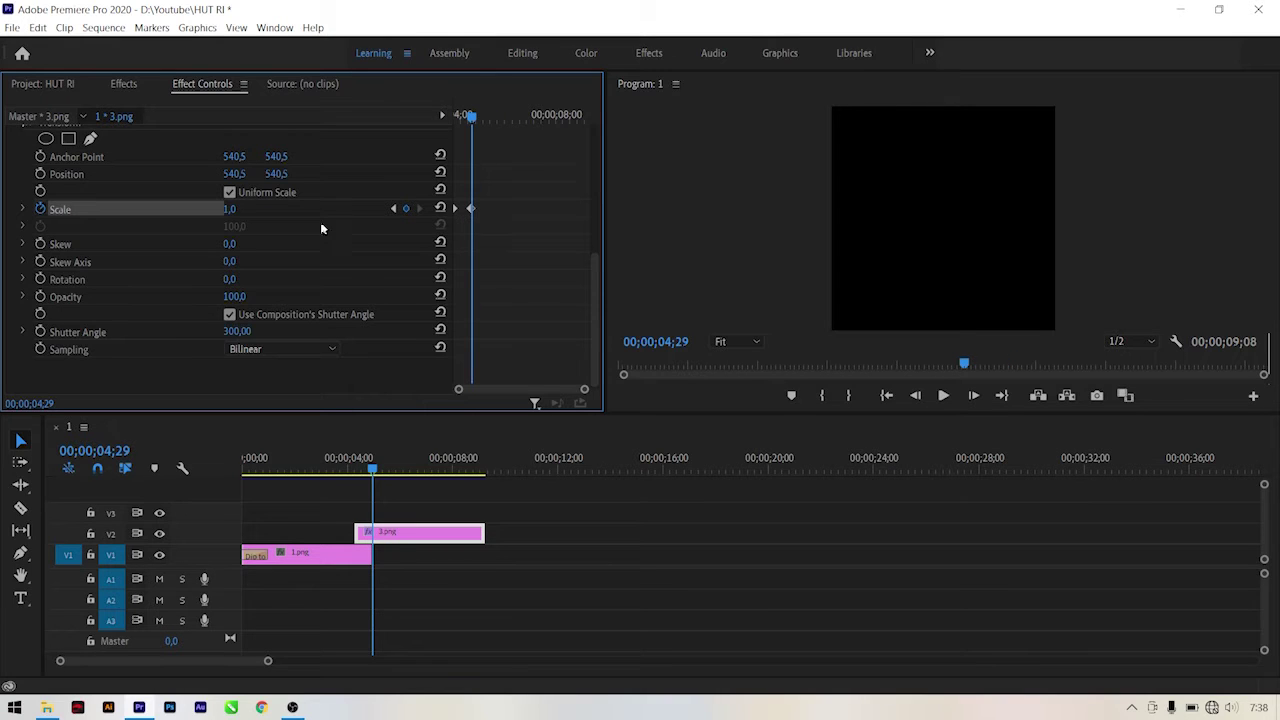
{"action": "left_click_drag", "start_coordinate": [474, 125], "coordinate": [456, 115]}
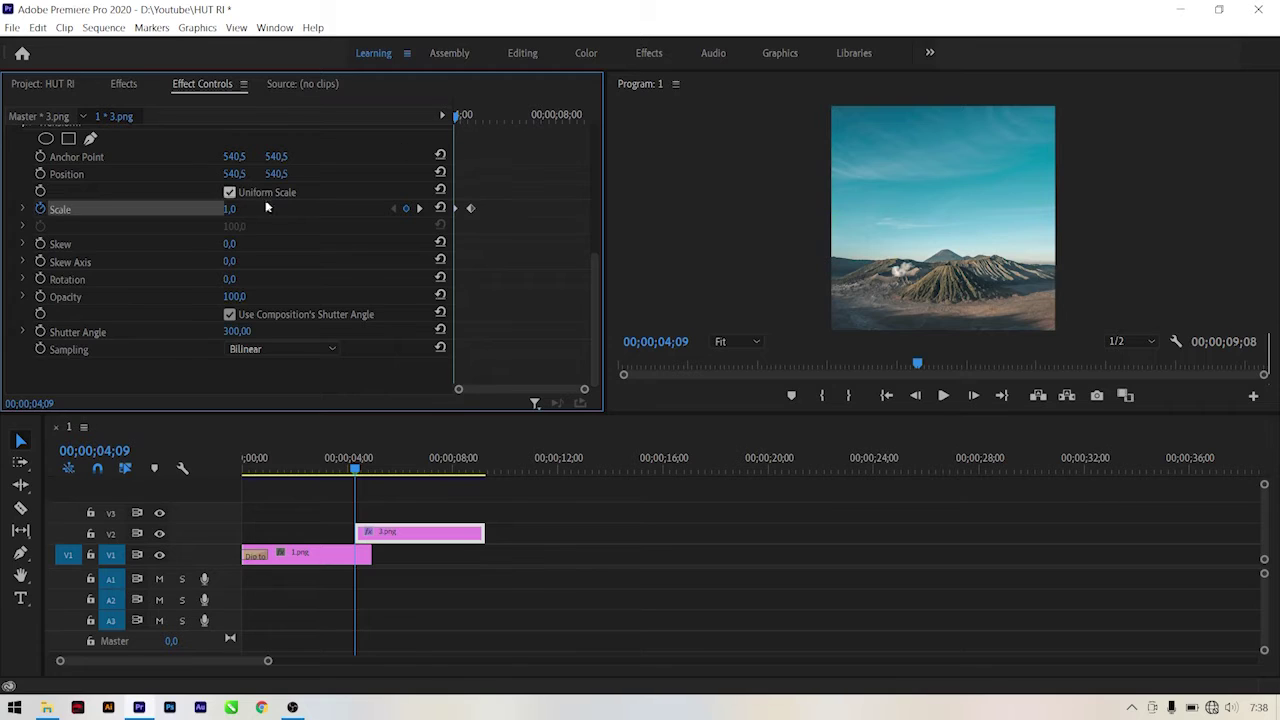
{"action": "left_click_drag", "start_coordinate": [458, 115], "coordinate": [479, 118]}
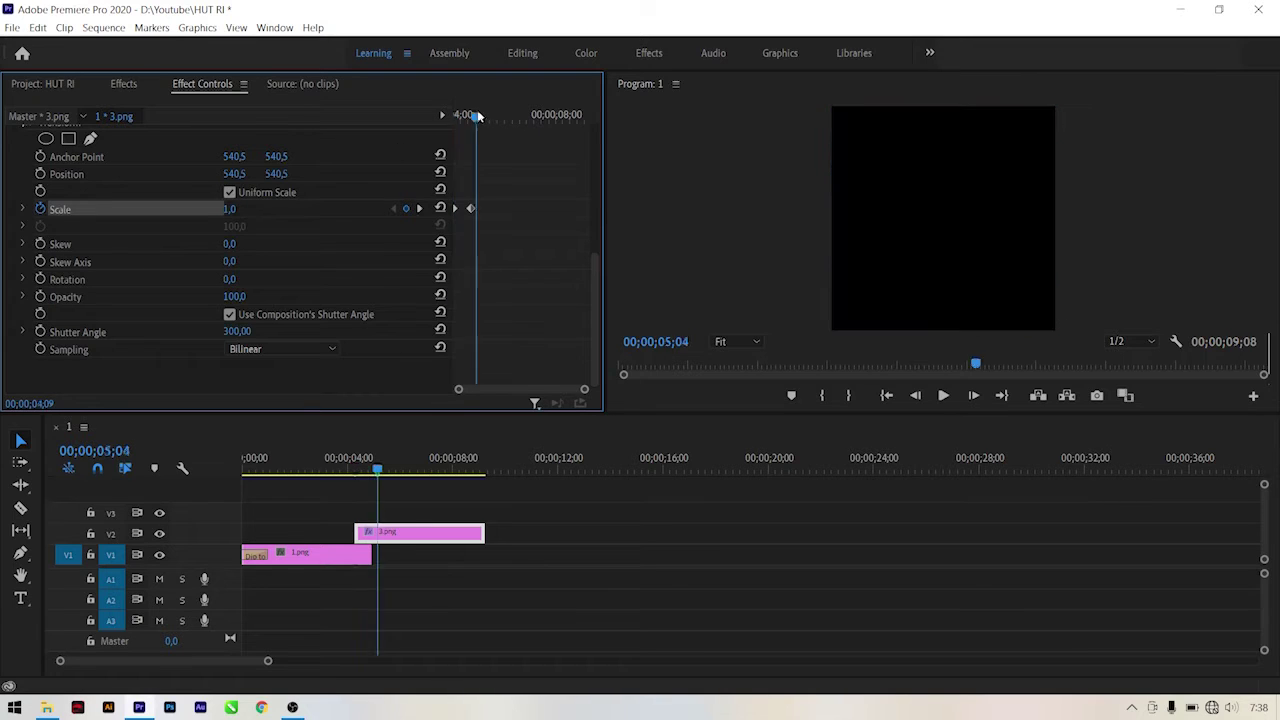
{"action": "left_click", "coordinate": [230, 209]}
{"action": "type", "text": "1"}
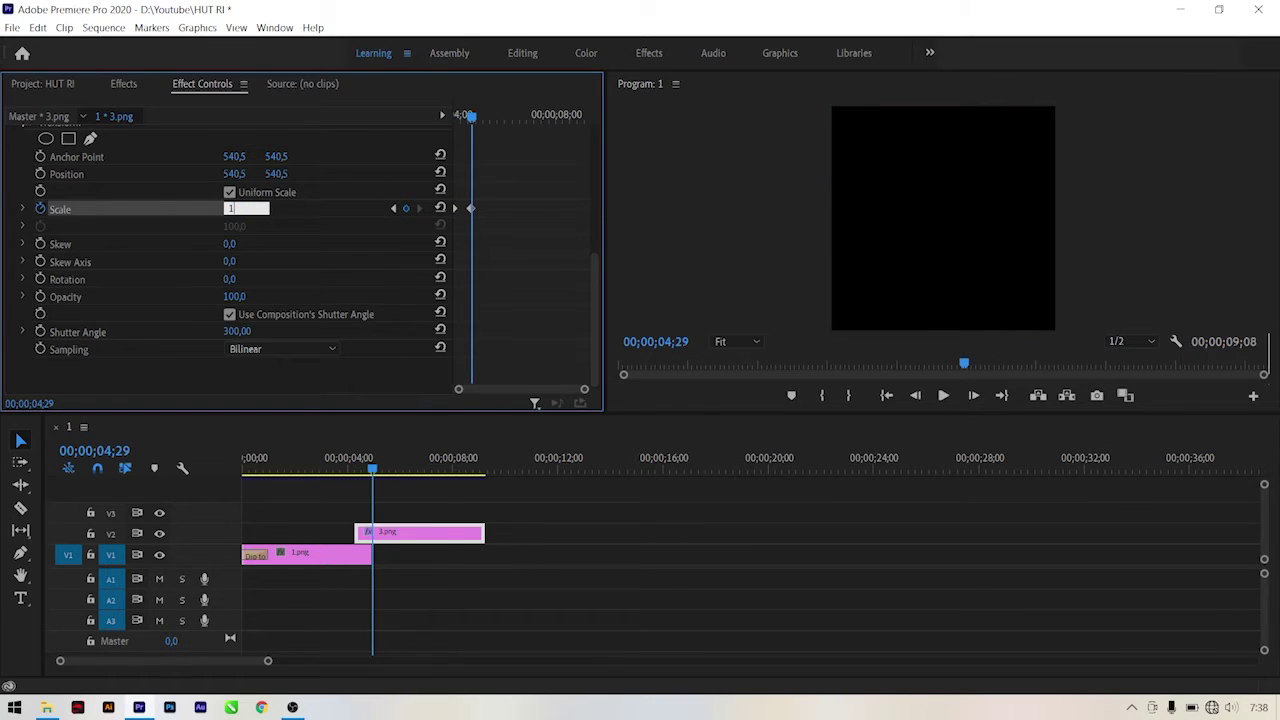
{"action": "type", "text": "00"}
{"action": "key", "text": "Return"}
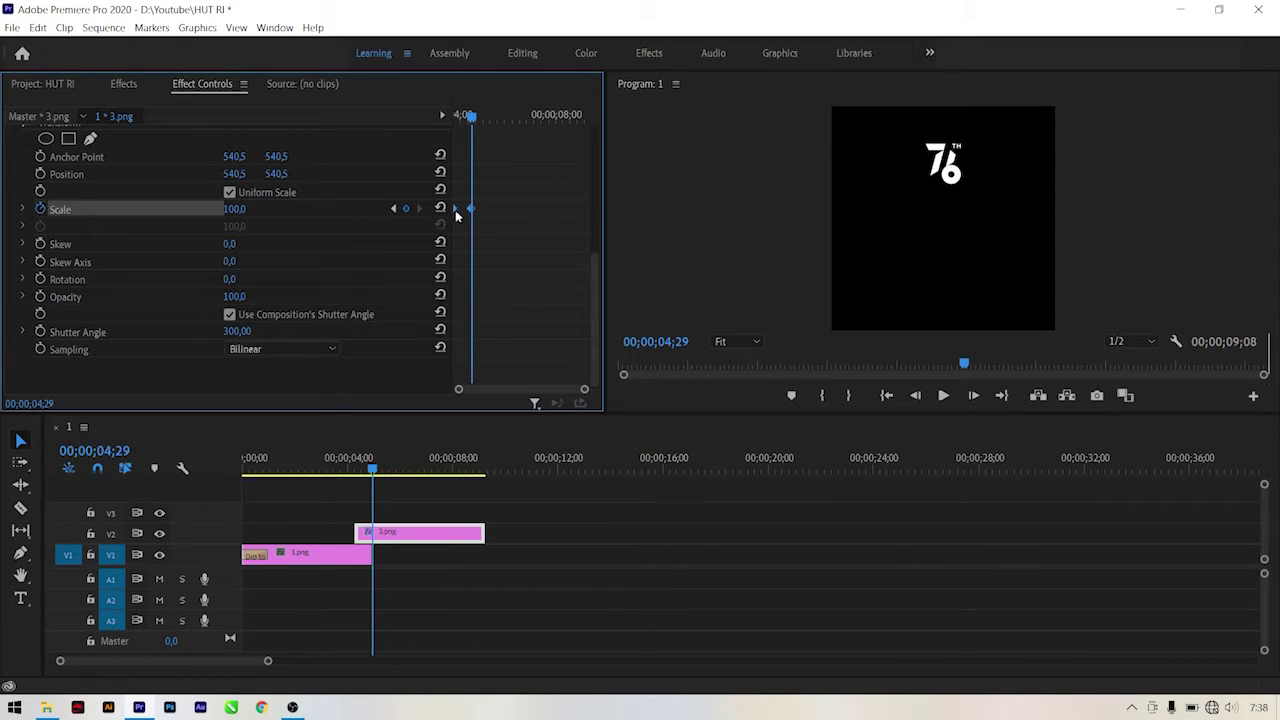
- Apply Ease In to the Scale keyframe and step through the logo's growth
{"action": "right_click", "coordinate": [456, 208]}
{"action": "left_click", "coordinate": [495, 414]}
{"action": "left_click_drag", "start_coordinate": [580, 387], "coordinate": [555, 386]}
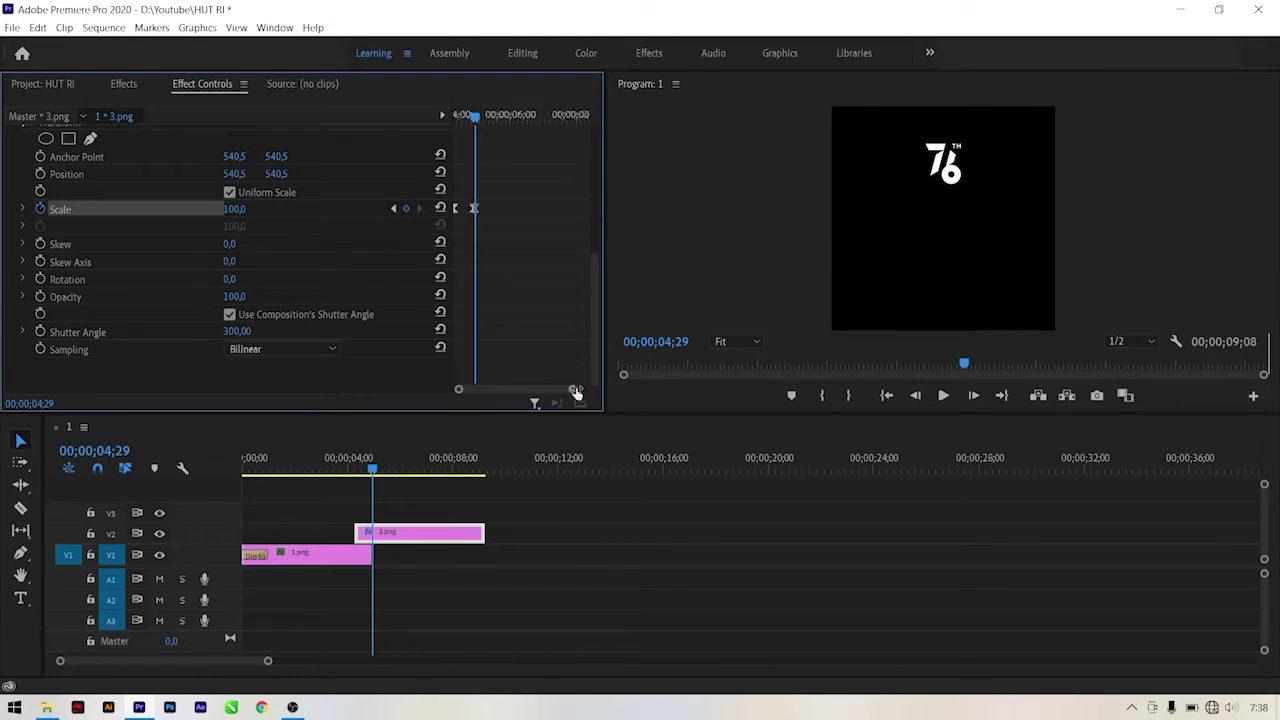
{"action": "left_click", "coordinate": [455, 113]}
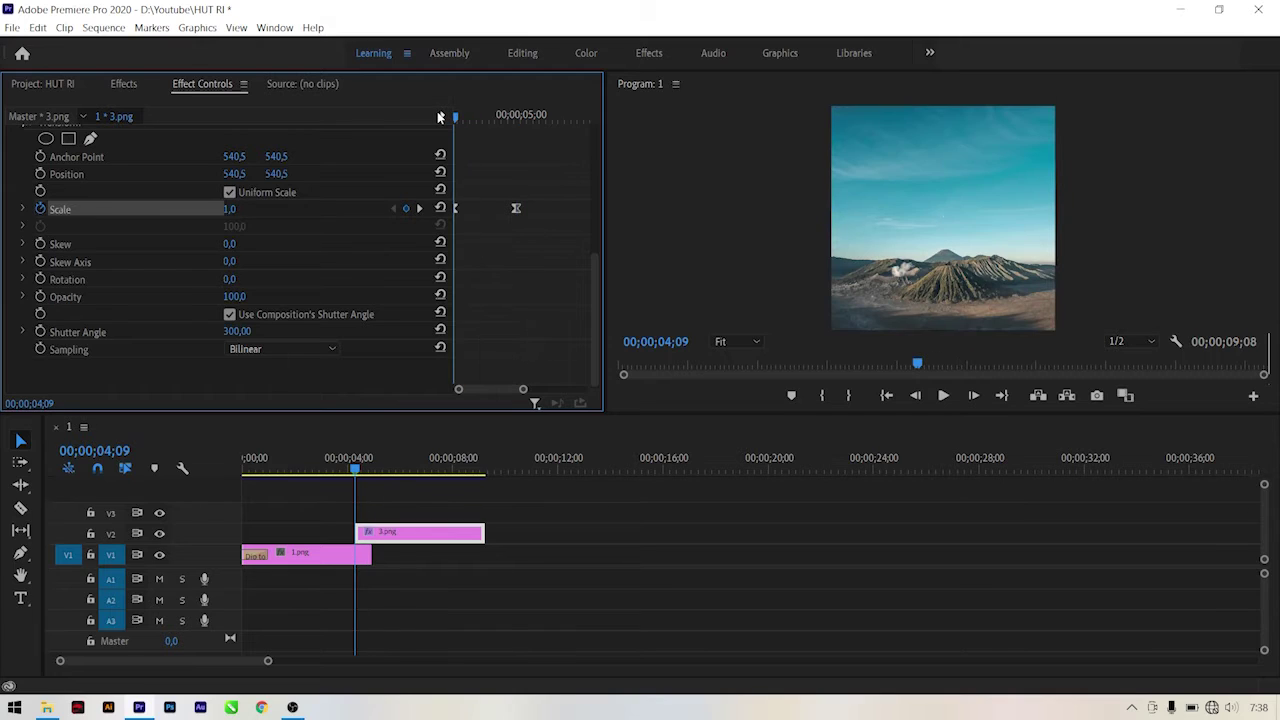
{"action": "key", "text": "shift+Right"}
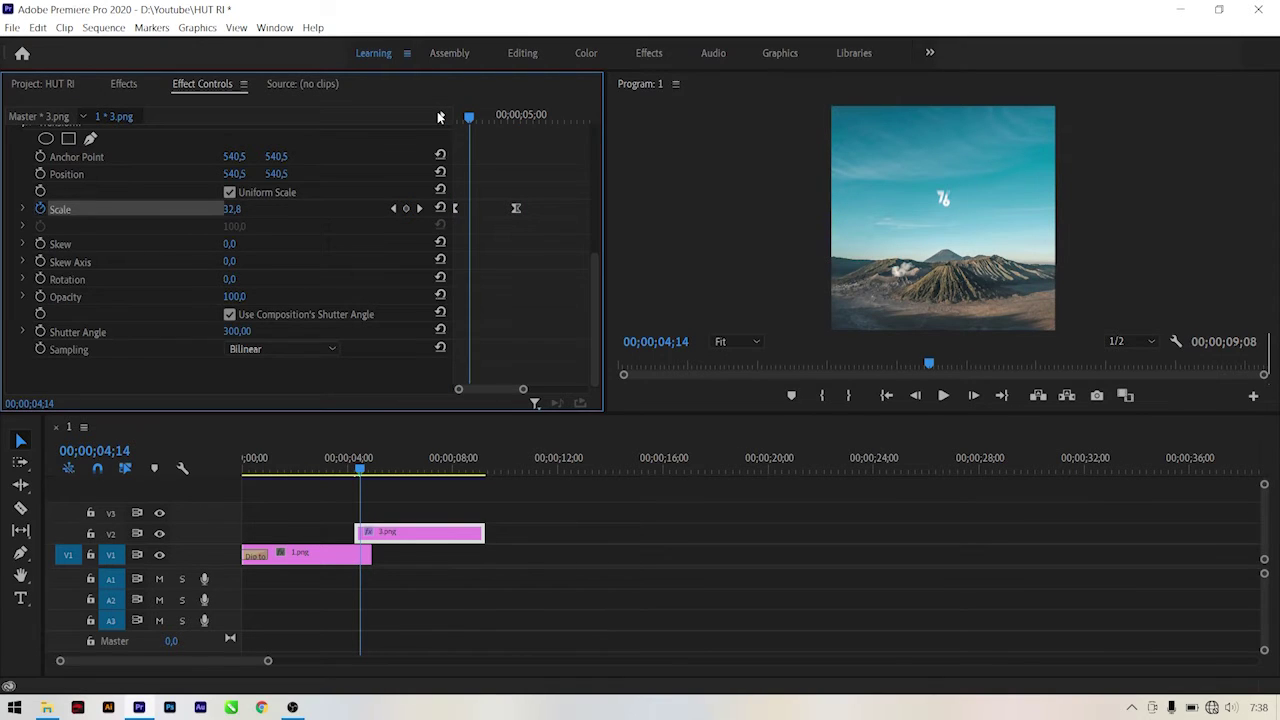
{"action": "key", "text": "shift+Right"}
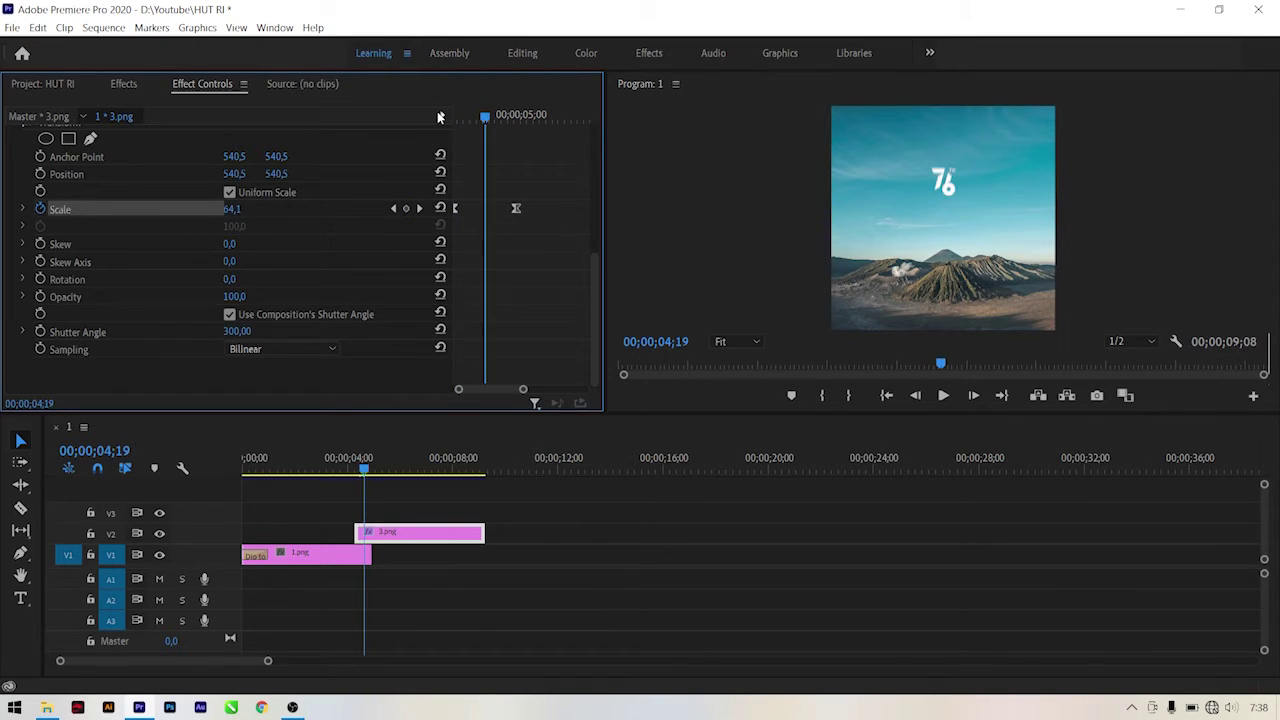
- Keyframe Transform Opacity at 100 at 04;19 and 0 at 04;09
{"action": "left_click", "coordinate": [40, 297]}
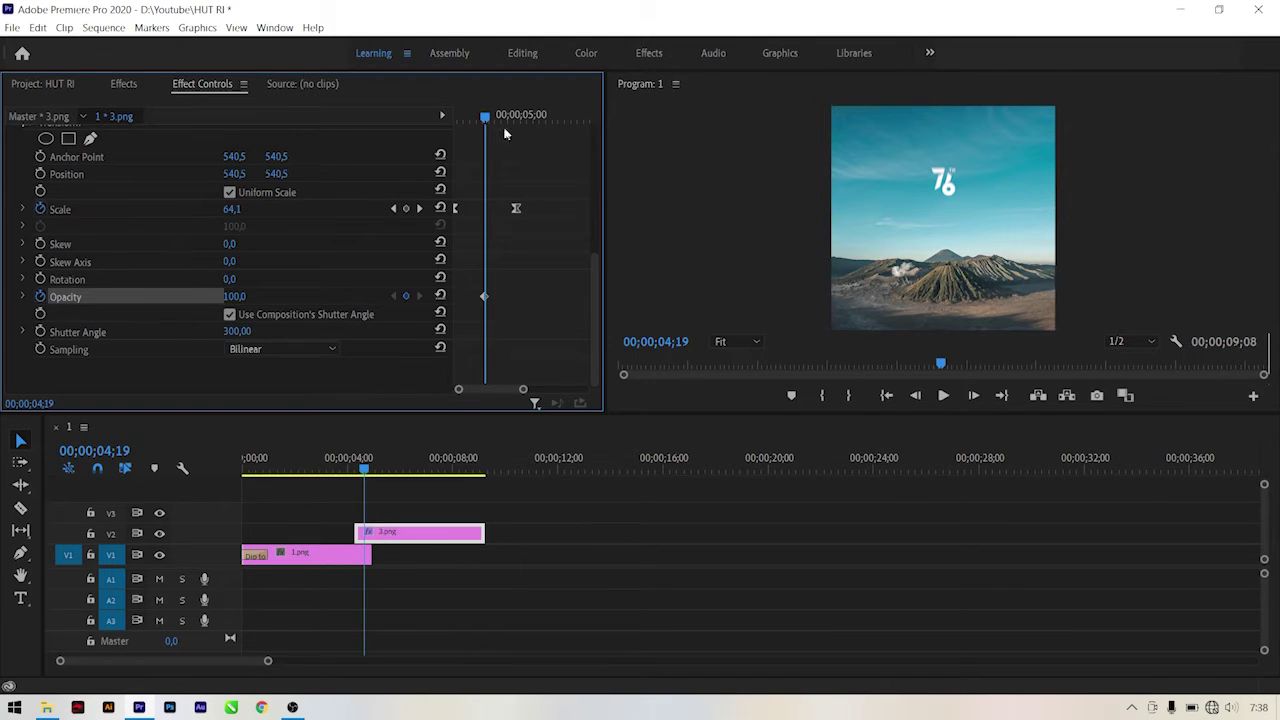
{"action": "left_click_drag", "start_coordinate": [487, 117], "coordinate": [455, 117]}
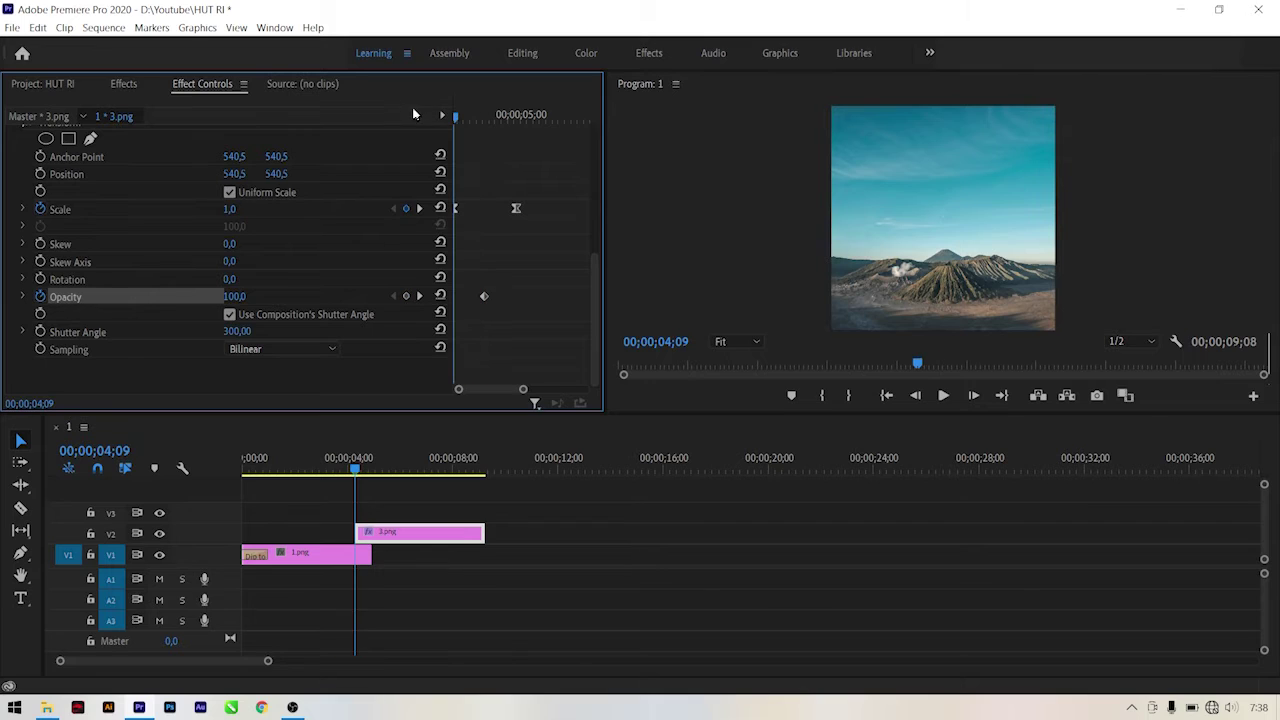
{"action": "left_click", "coordinate": [404, 297]}
{"action": "left_click", "coordinate": [484, 296]}
{"action": "left_click", "coordinate": [243, 314]}
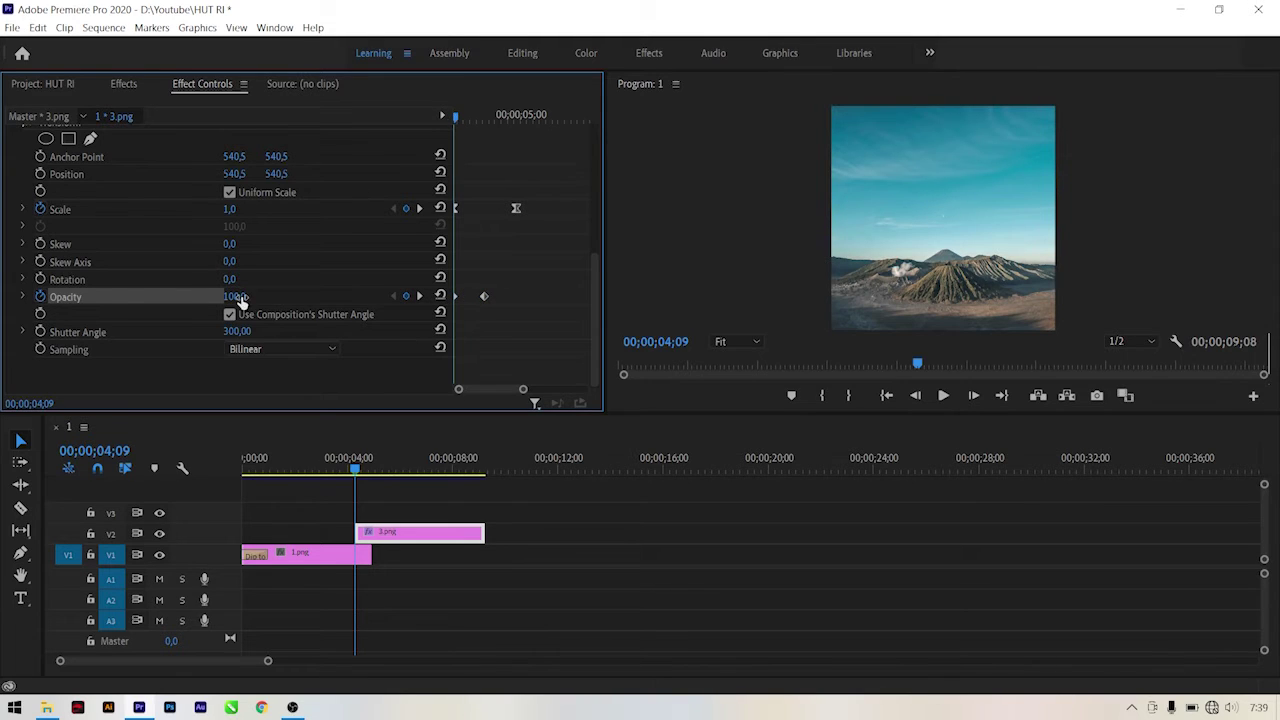
{"action": "left_click", "coordinate": [234, 296]}
{"action": "type", "text": "0"}
{"action": "key", "text": "Return"}
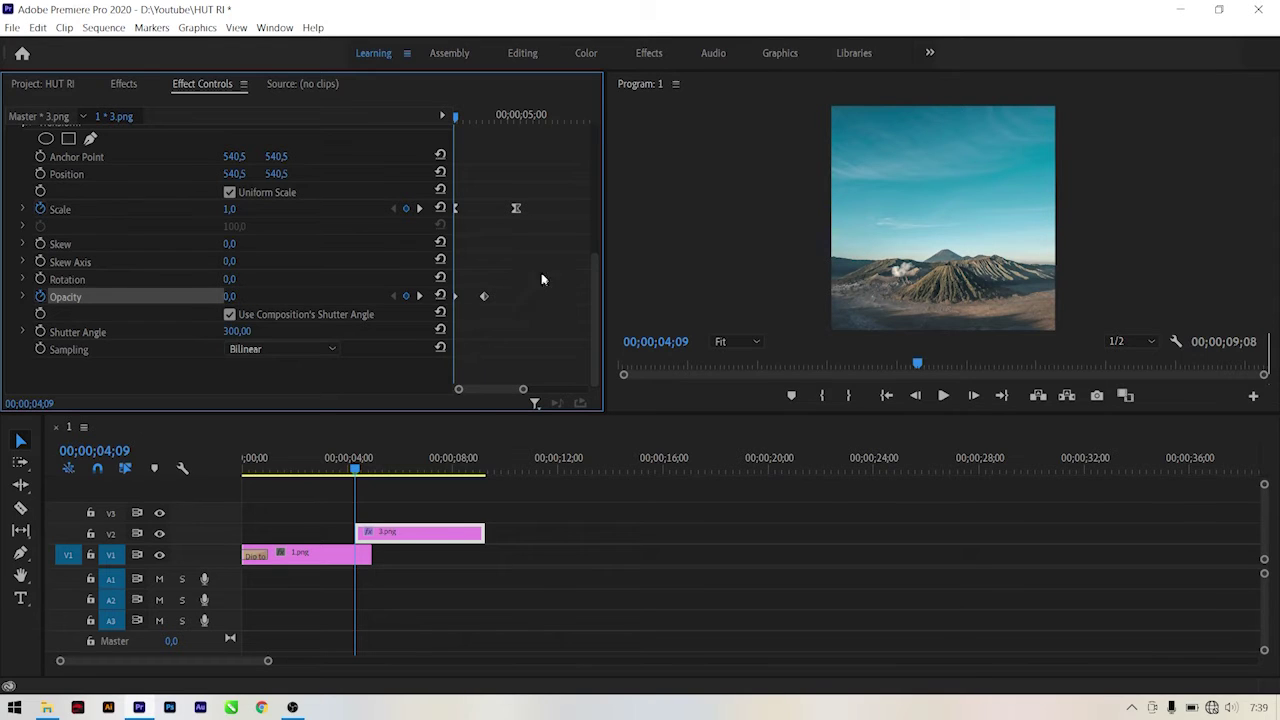
- Apply Ease In to the later Opacity keyframe and preview the logo animation
{"action": "left_click", "coordinate": [484, 296]}
{"action": "right_click", "coordinate": [484, 297]}
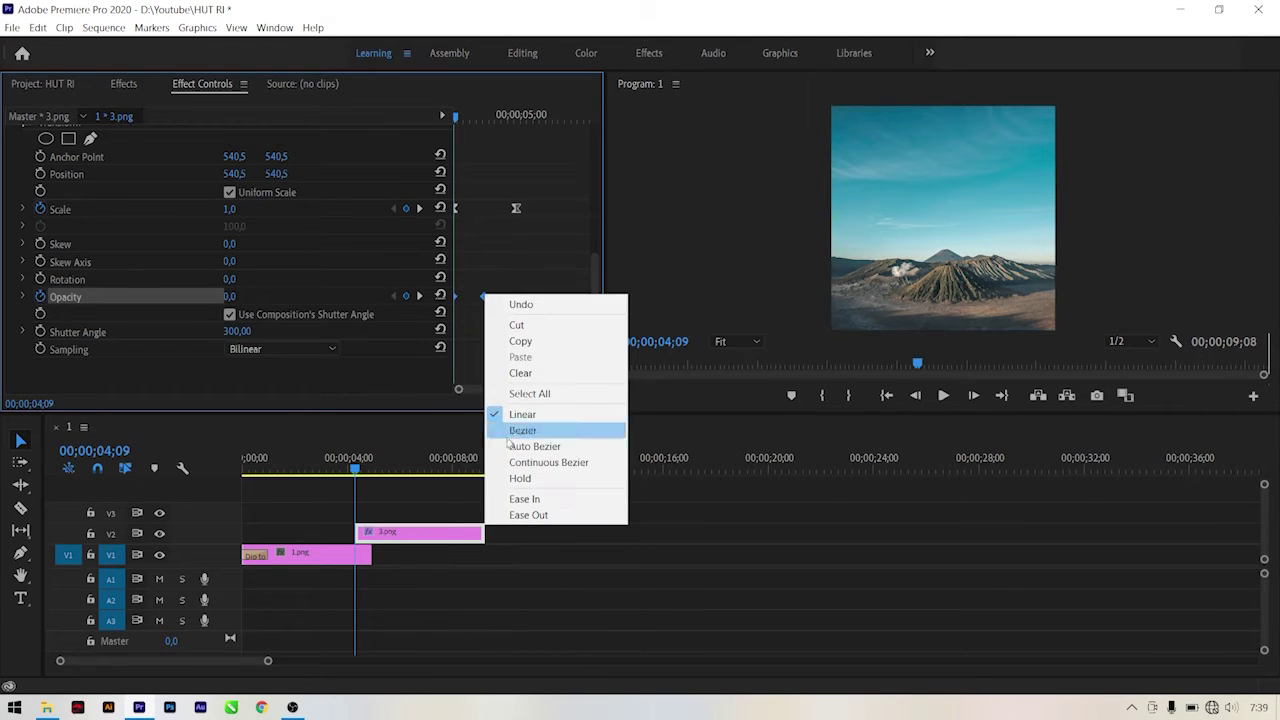
{"action": "left_click", "coordinate": [520, 498]}
{"action": "left_click", "coordinate": [484, 549]}
{"action": "left_click_drag", "start_coordinate": [341, 459], "coordinate": [365, 492]}
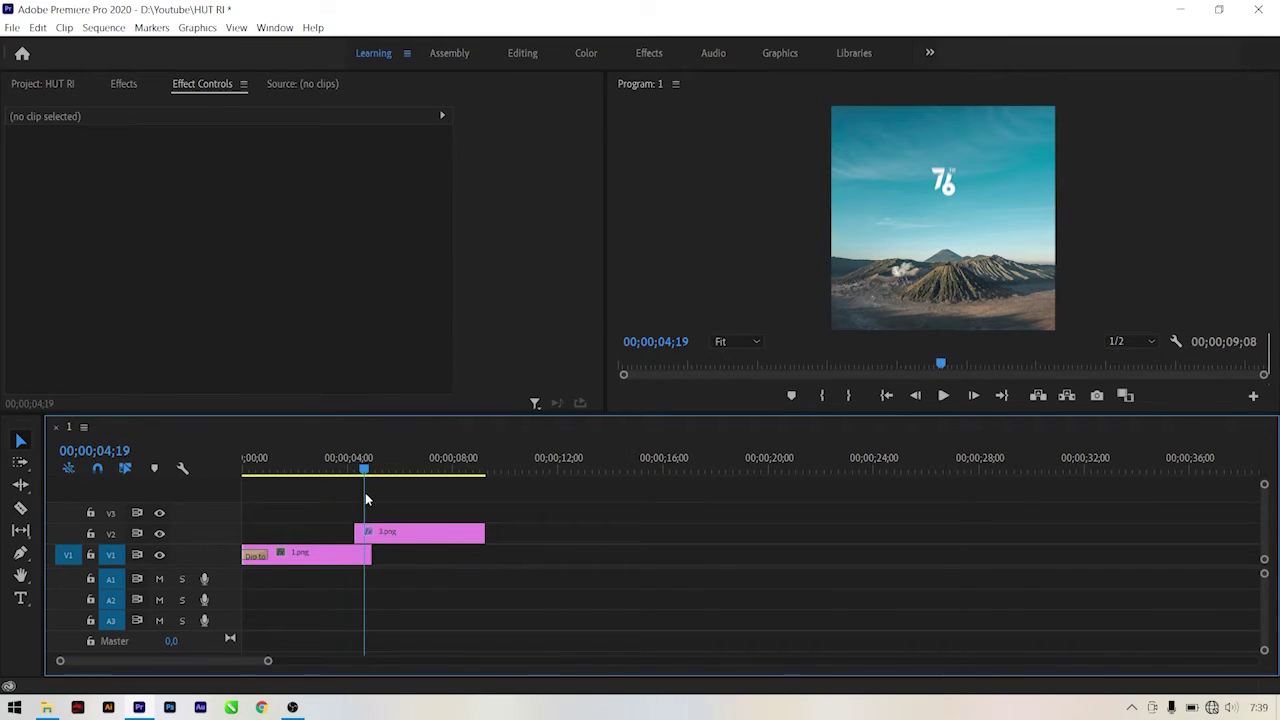
- Lengthen the 1.png and 3.png clips on V1 and V2 so they end later
{"action": "left_click_drag", "start_coordinate": [372, 555], "coordinate": [938, 556]}
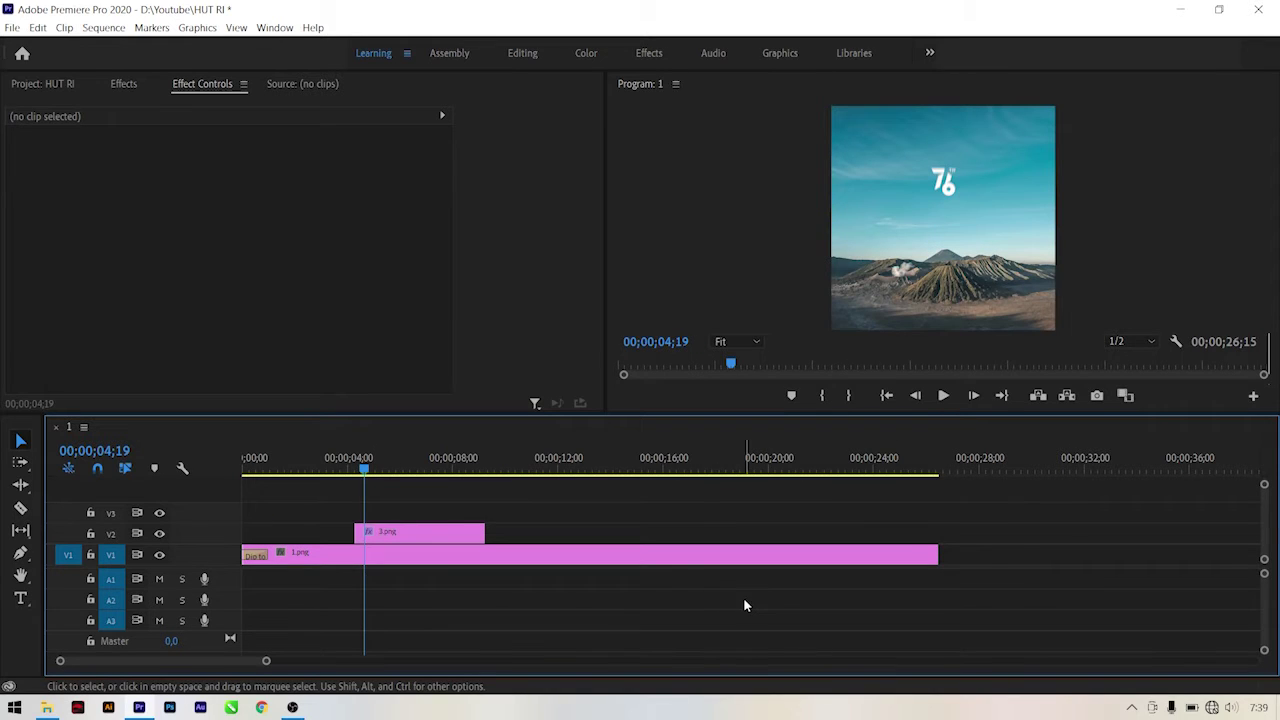
{"action": "left_click_drag", "start_coordinate": [484, 533], "coordinate": [878, 535]}
{"action": "left_click", "coordinate": [372, 466]}
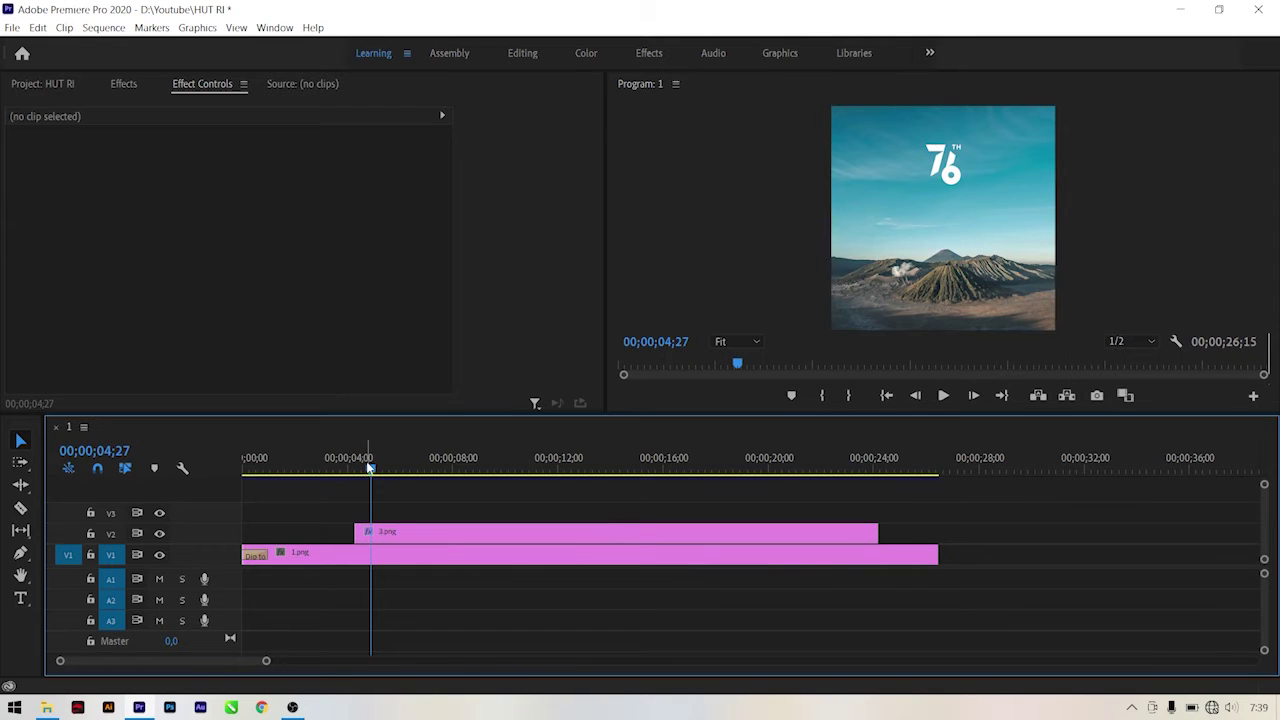
{"action": "left_click", "coordinate": [370, 467]}
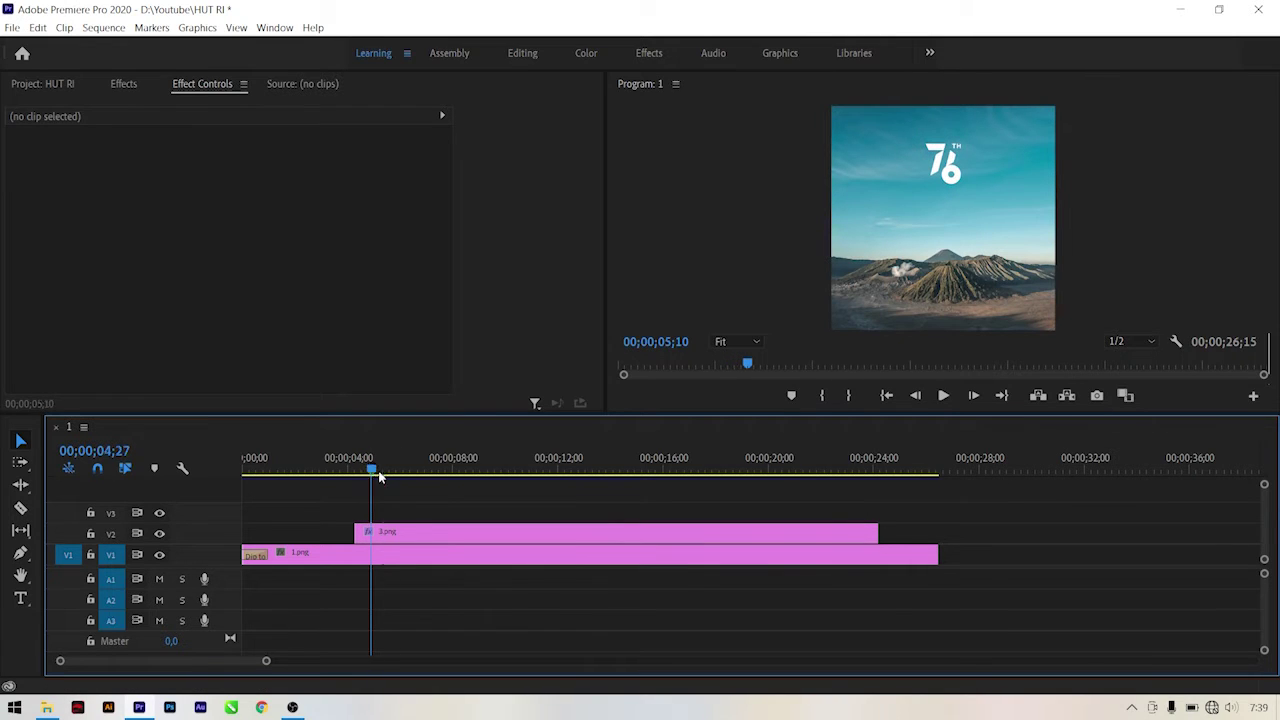
{"action": "left_click", "coordinate": [390, 533]}
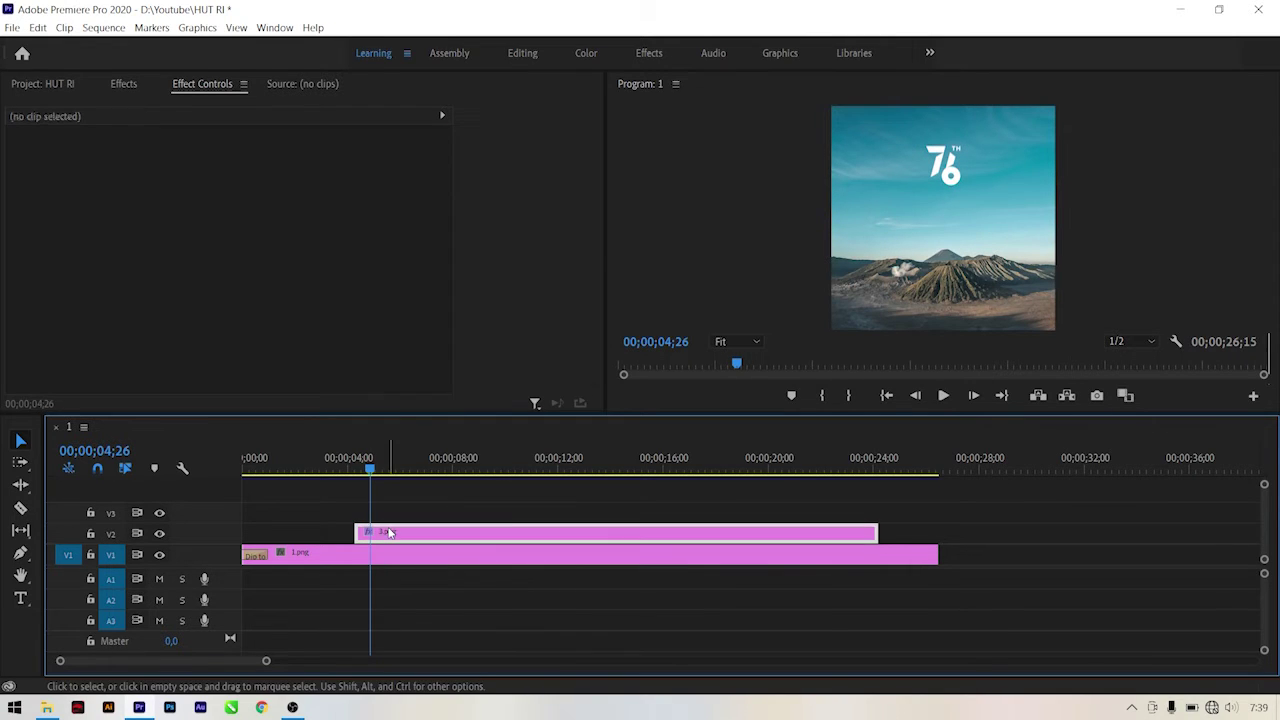
- Check 3.png's Scale keyframe at 04;29, then bring back the Project bin with nothing selected
{"action": "left_click", "coordinate": [594, 261]}
{"action": "mouse_move", "coordinate": [594, 261]}
{"action": "left_mouse_down"}
{"action": "mouse_move", "coordinate": [597, 371]}
{"action": "mouse_move", "coordinate": [574, 393]}
{"action": "mouse_move", "coordinate": [515, 390]}
{"action": "left_mouse_up"}
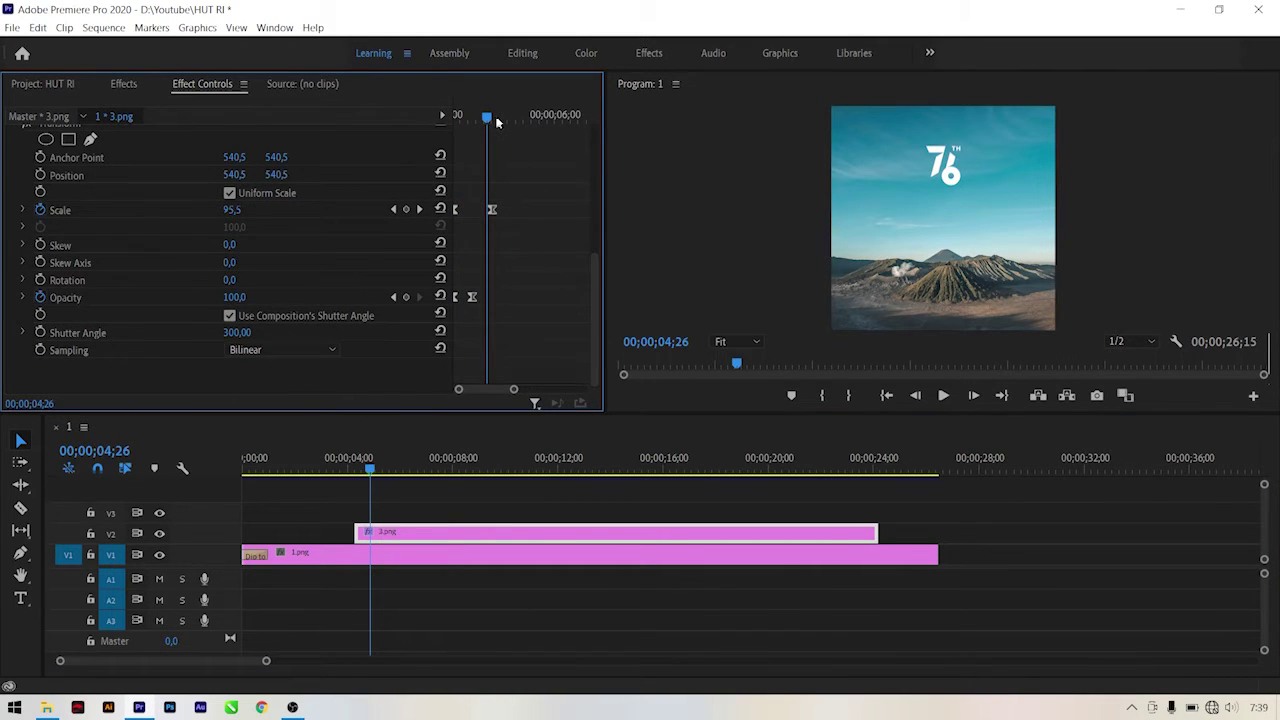
{"action": "left_click_drag", "start_coordinate": [486, 116], "coordinate": [507, 120]}
{"action": "key", "text": "Left"}
{"action": "key", "text": "Left"}
{"action": "key", "text": "Left"}
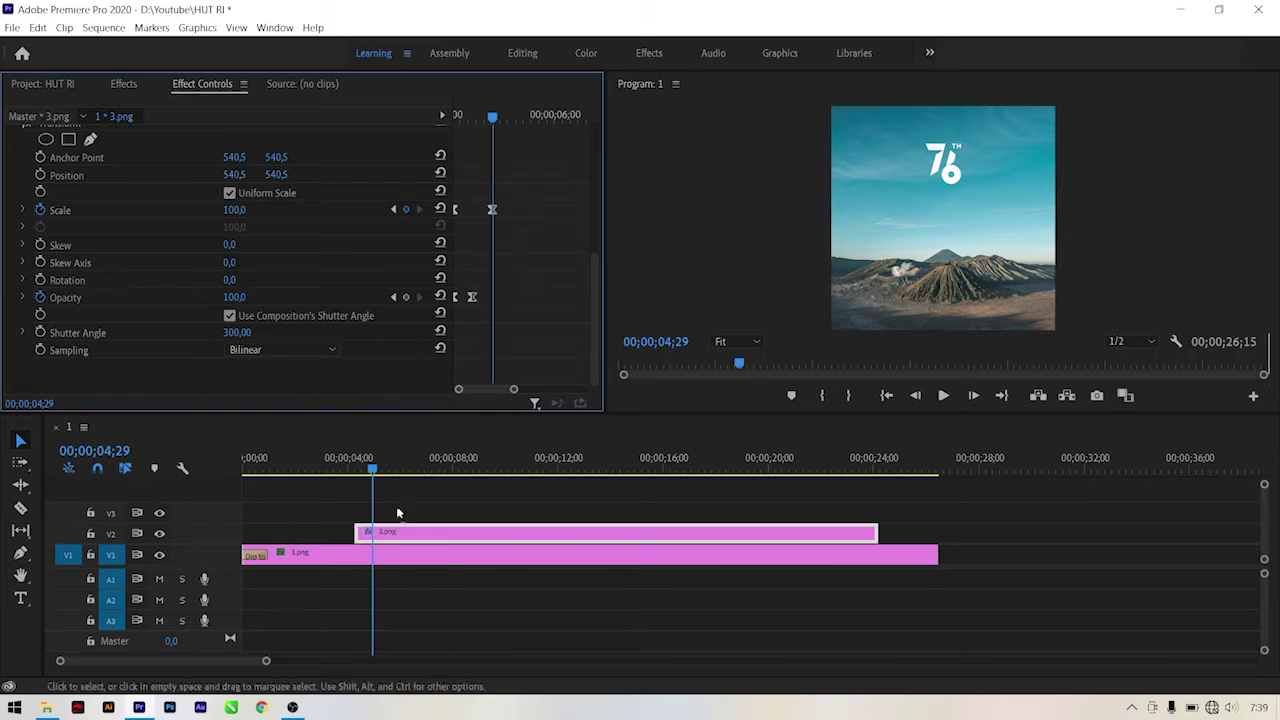
{"action": "left_click", "coordinate": [130, 85]}
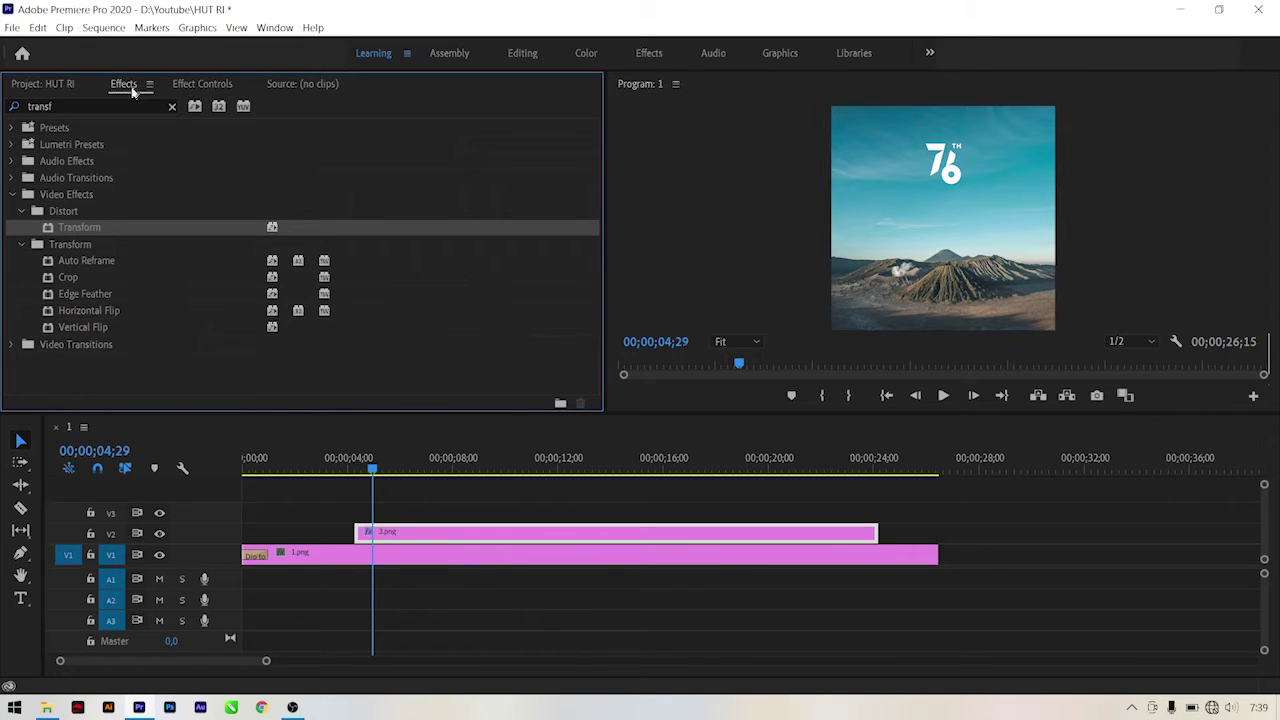
{"action": "left_click", "coordinate": [202, 84]}
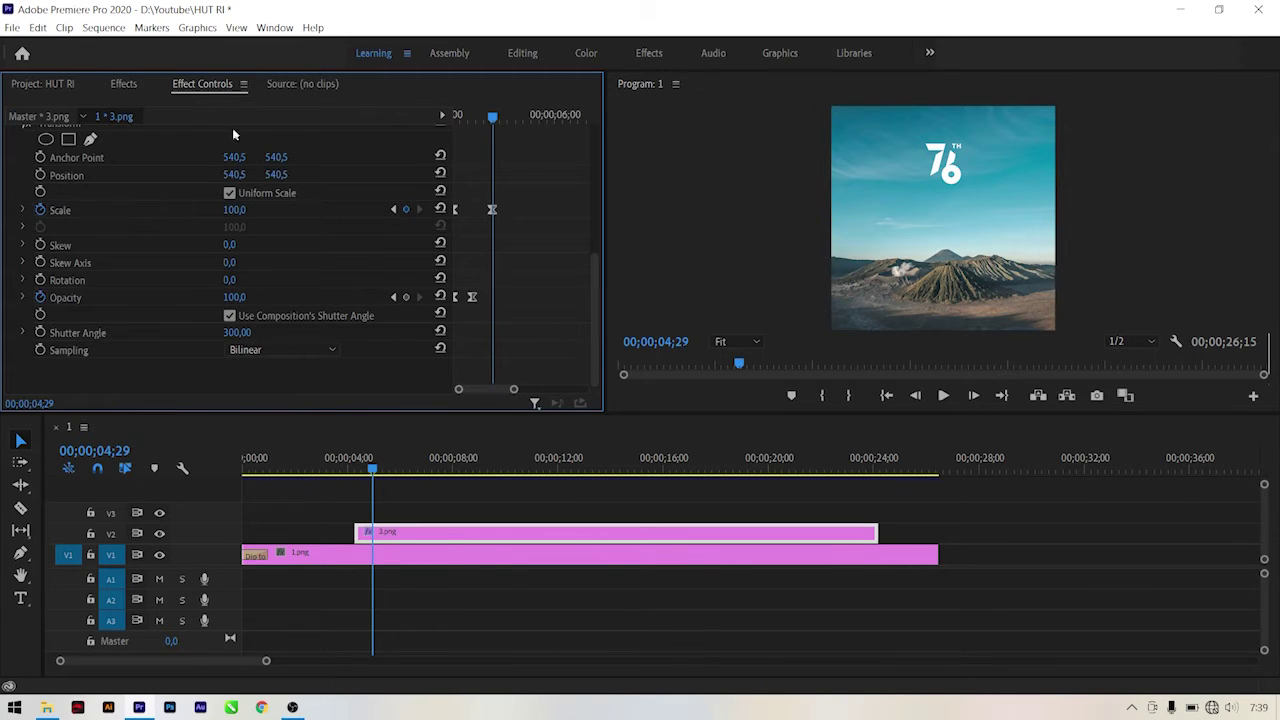
{"action": "left_click", "coordinate": [62, 84]}
{"action": "left_click", "coordinate": [395, 317]}
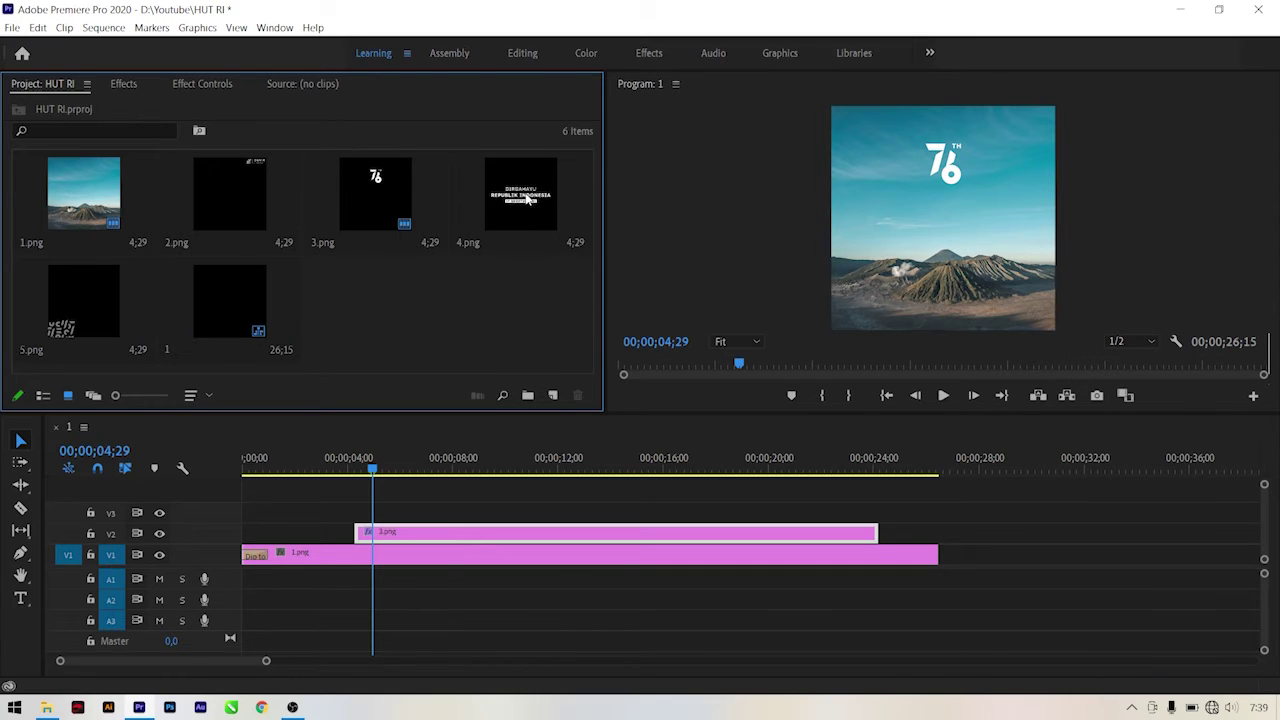
- Place 4.png on V3 and paste 3.png's Motion and Transform attributes onto it
{"action": "mouse_move", "coordinate": [527, 190]}
{"action": "left_mouse_down"}
{"action": "mouse_move", "coordinate": [427, 489]}
{"action": "mouse_move", "coordinate": [389, 498]}
{"action": "left_mouse_up"}
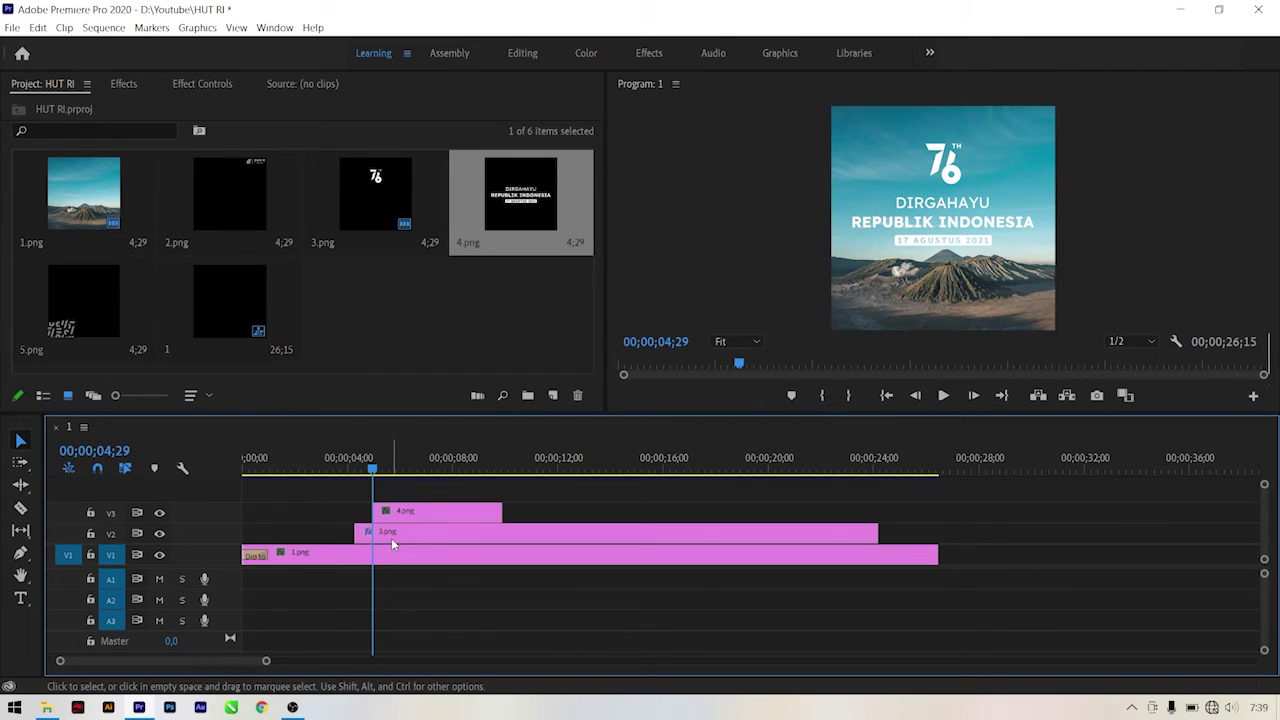
{"action": "left_click", "coordinate": [392, 540]}
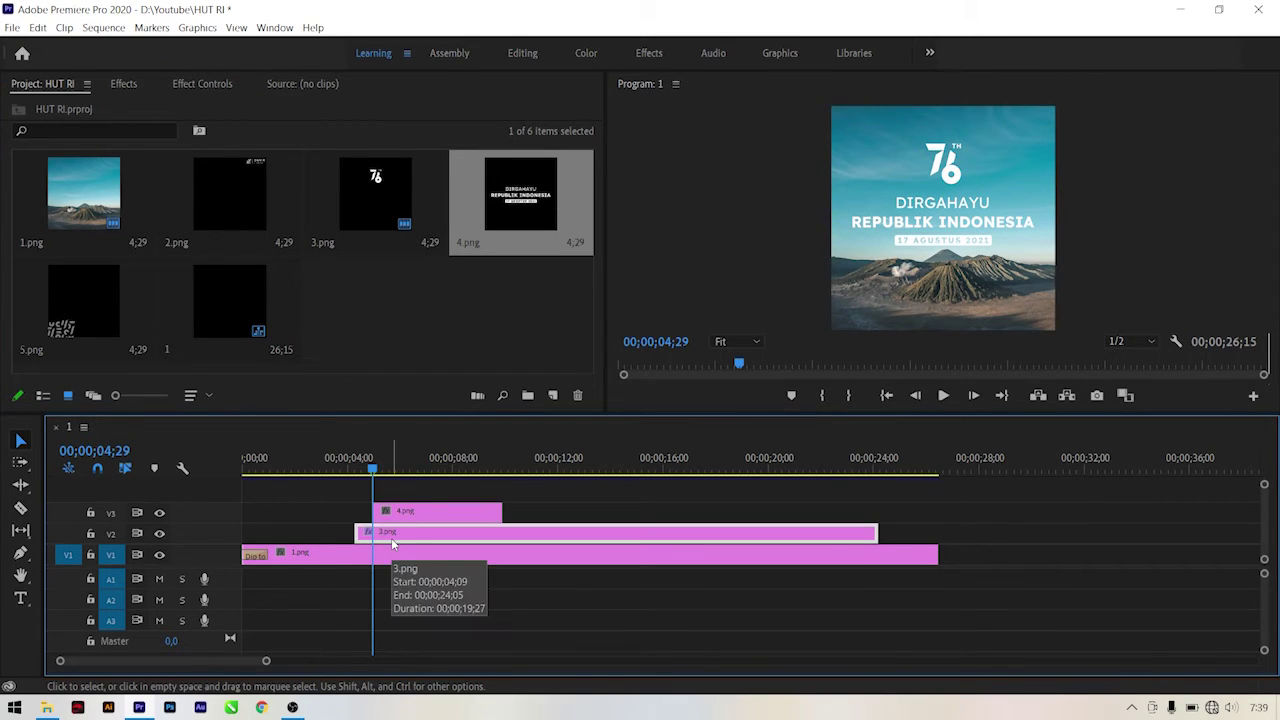
{"action": "right_click", "coordinate": [428, 537]}
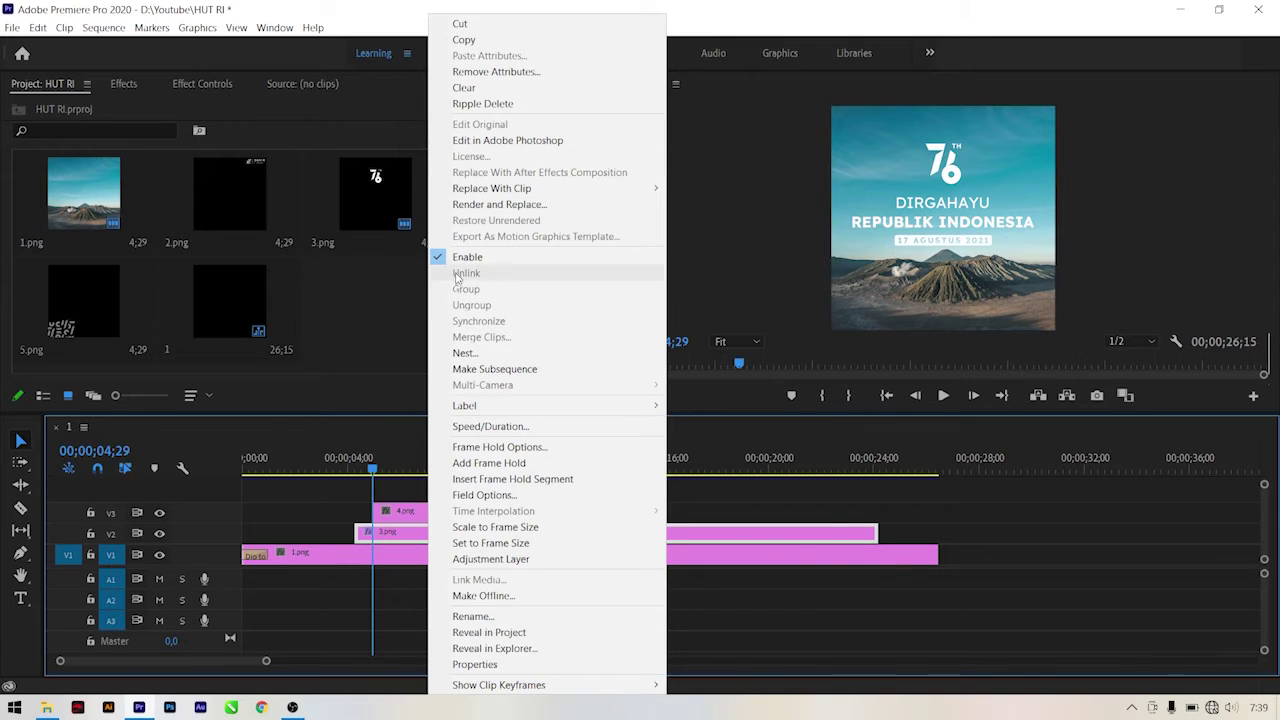
{"action": "left_click", "coordinate": [463, 40]}
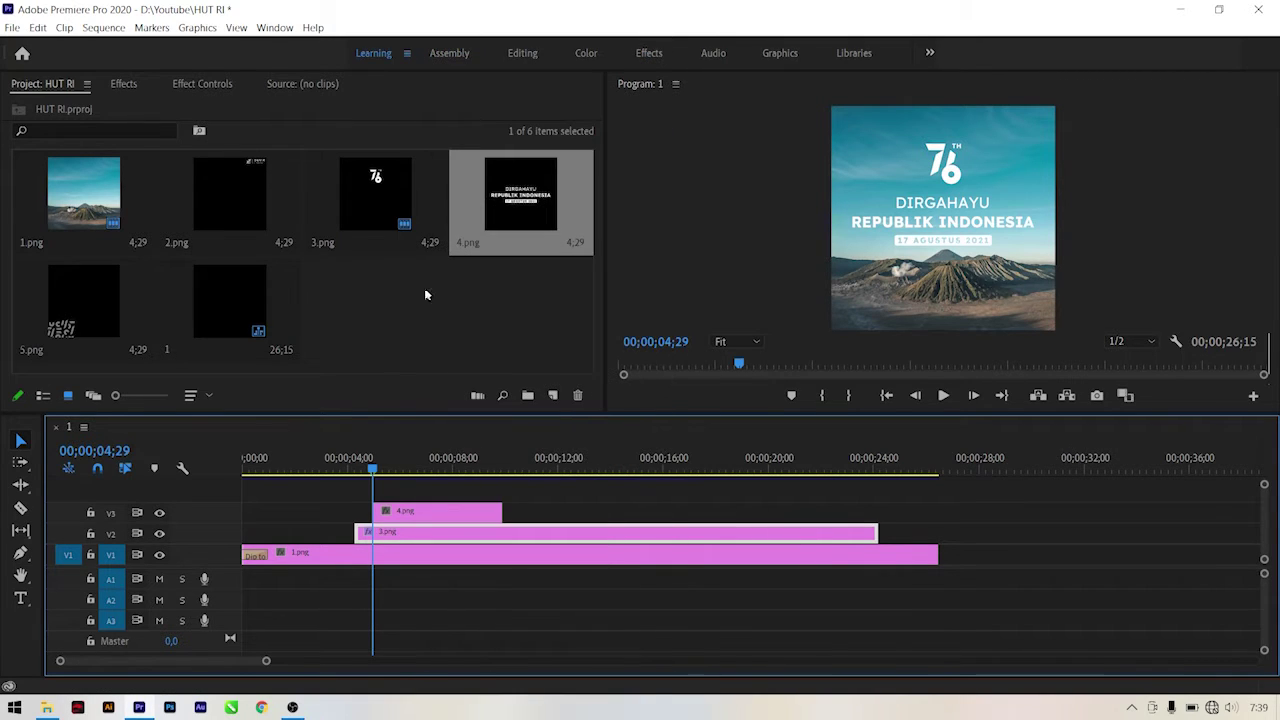
{"action": "right_click", "coordinate": [421, 514]}
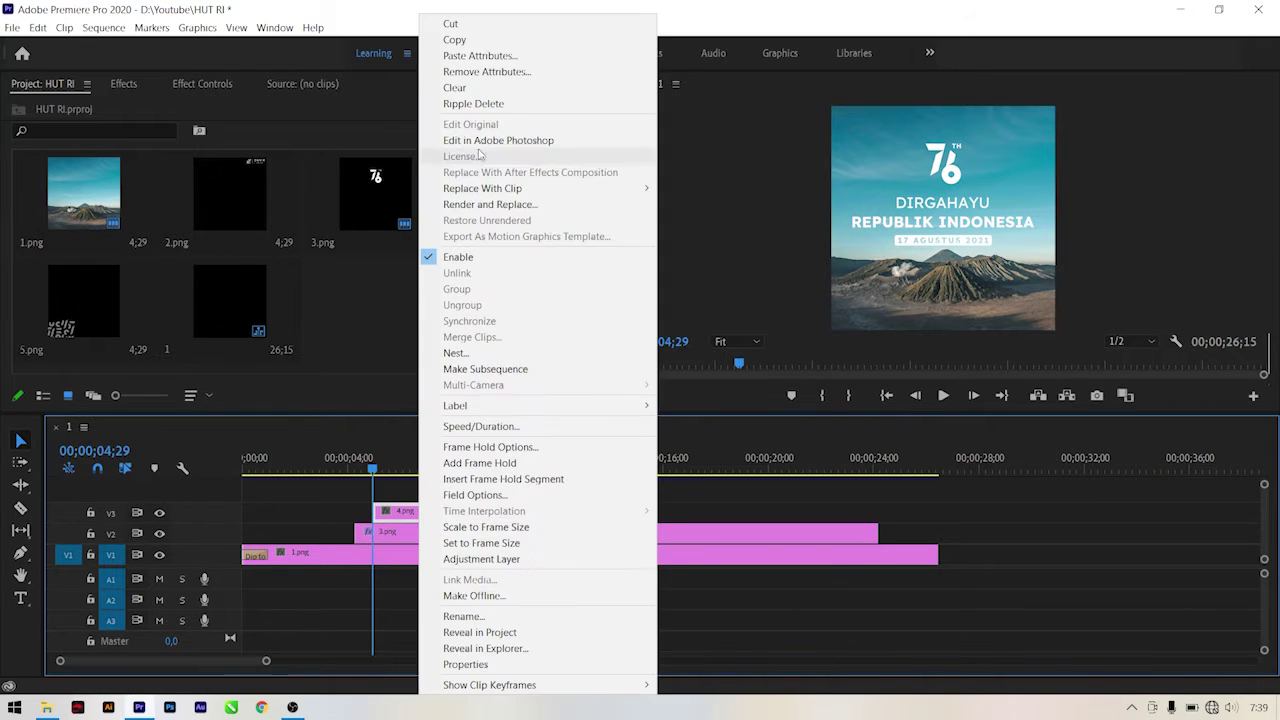
{"action": "left_click", "coordinate": [482, 56]}
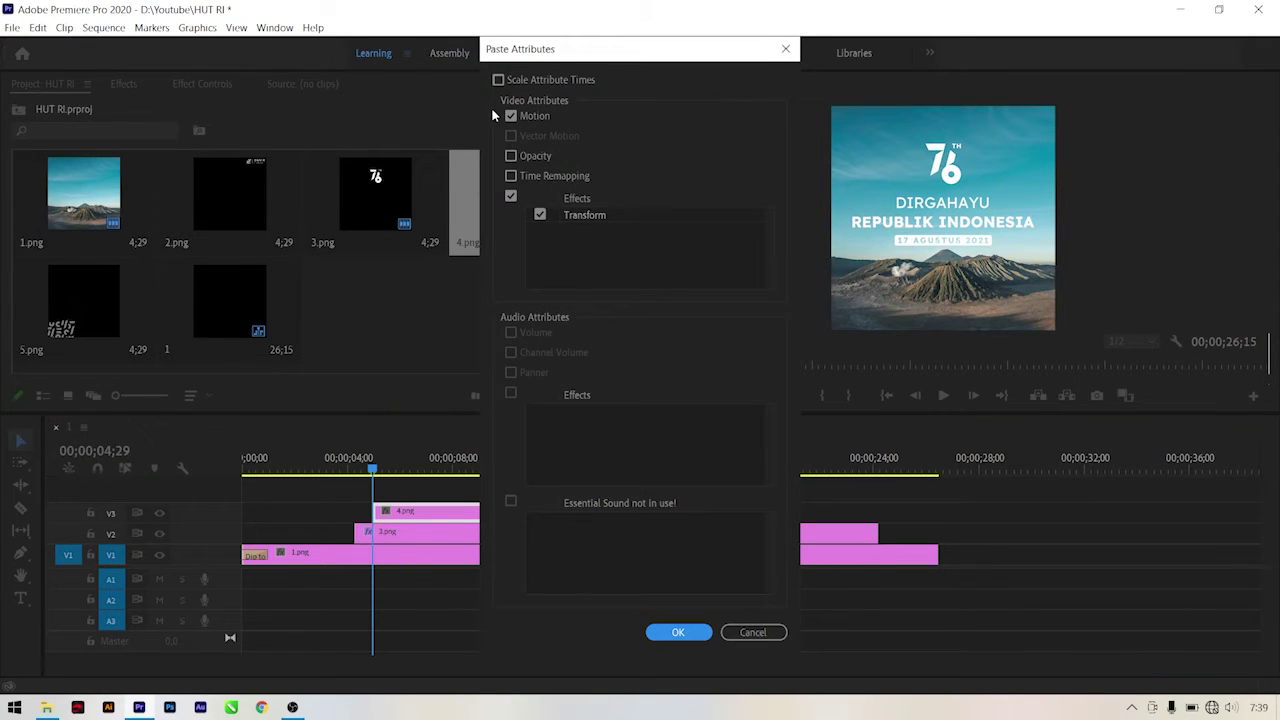
{"action": "left_click", "coordinate": [678, 632]}
- Preview the graphics animating in and extend 4.png to end around 20 seconds
{"action": "left_click", "coordinate": [486, 600]}
{"action": "left_click", "coordinate": [330, 470]}
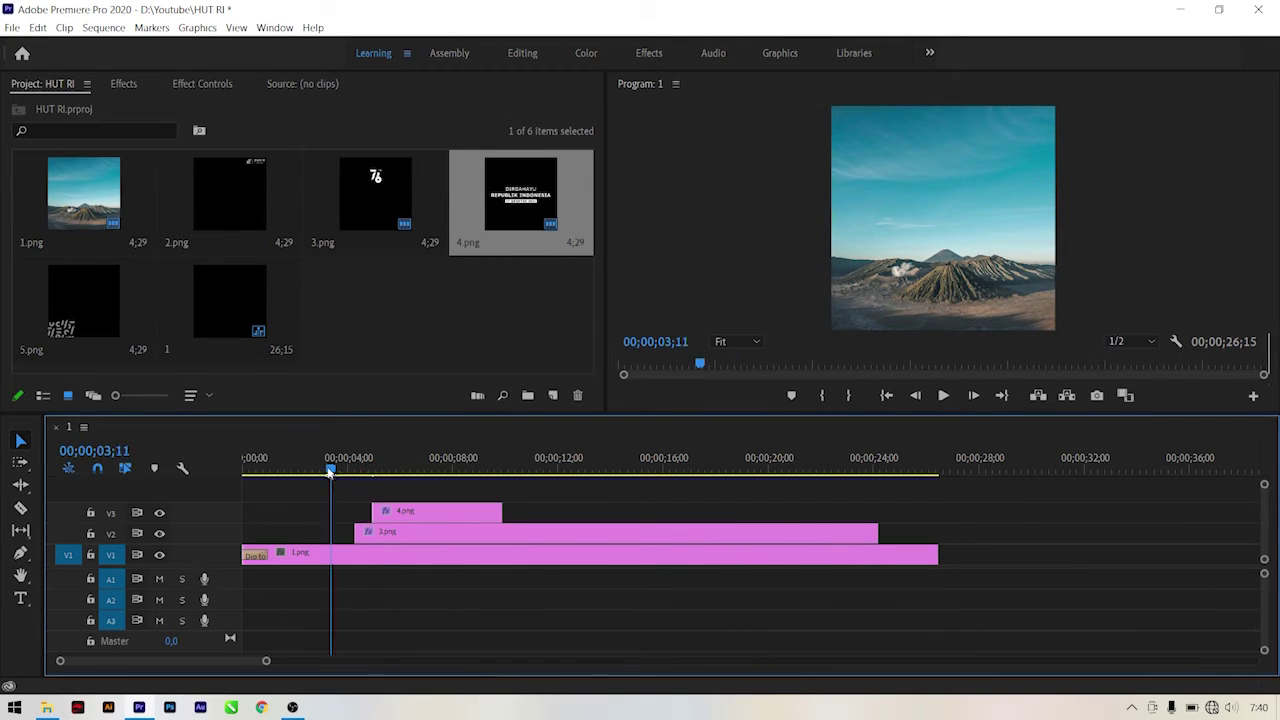
{"action": "left_click_drag", "start_coordinate": [330, 470], "coordinate": [393, 505]}
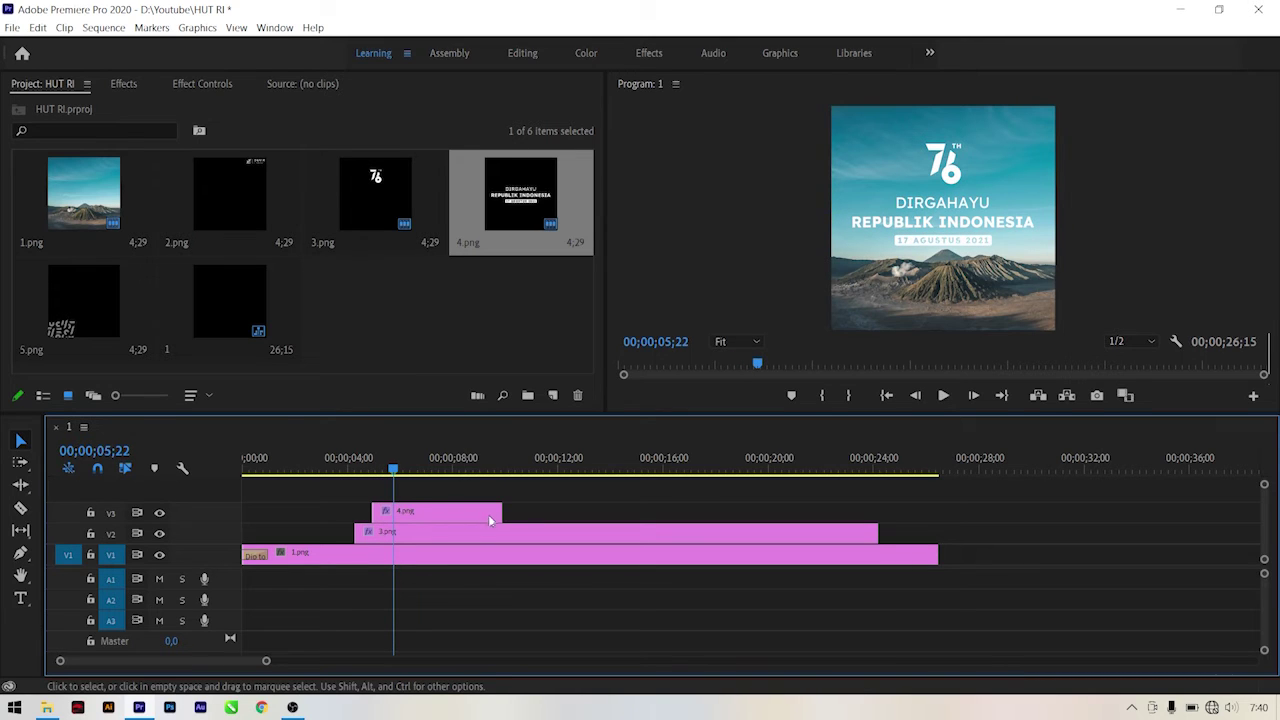
{"action": "left_click_drag", "start_coordinate": [500, 515], "coordinate": [800, 515]}
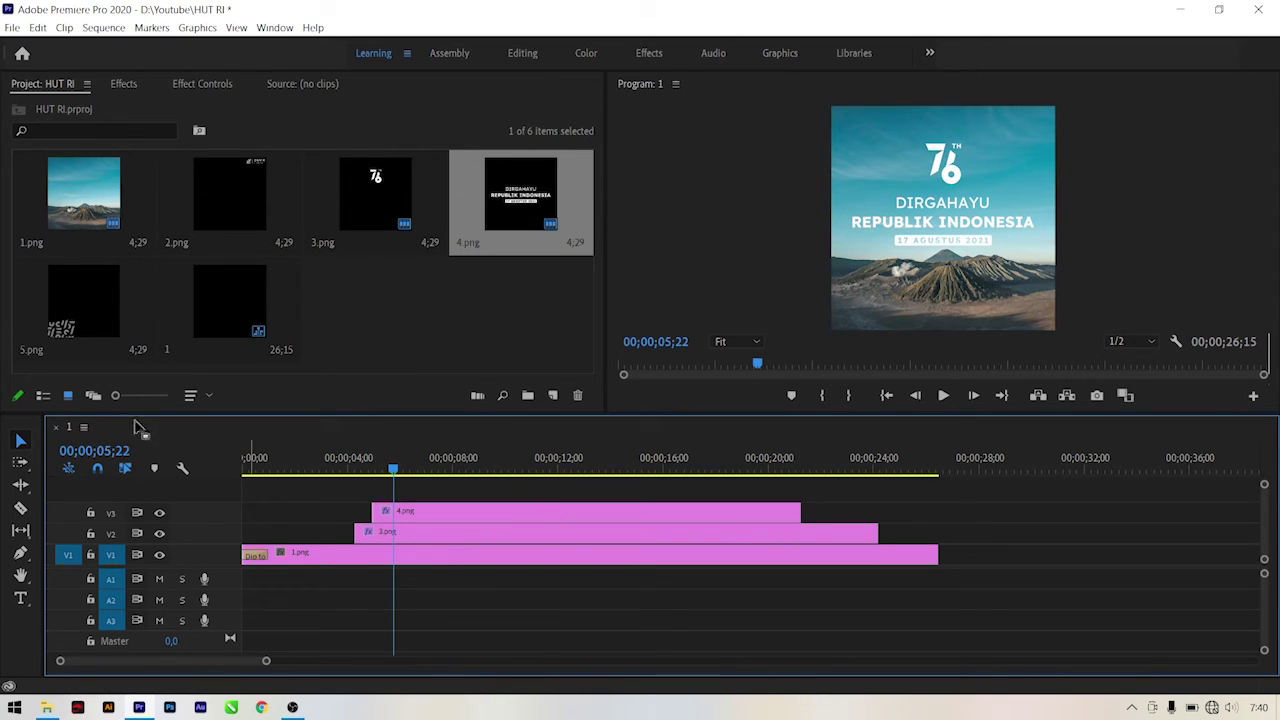
- Move the 3.png and 4.png clips up one track, onto V3 and V4
{"action": "left_click", "coordinate": [295, 313]}
{"action": "left_click", "coordinate": [86, 314]}
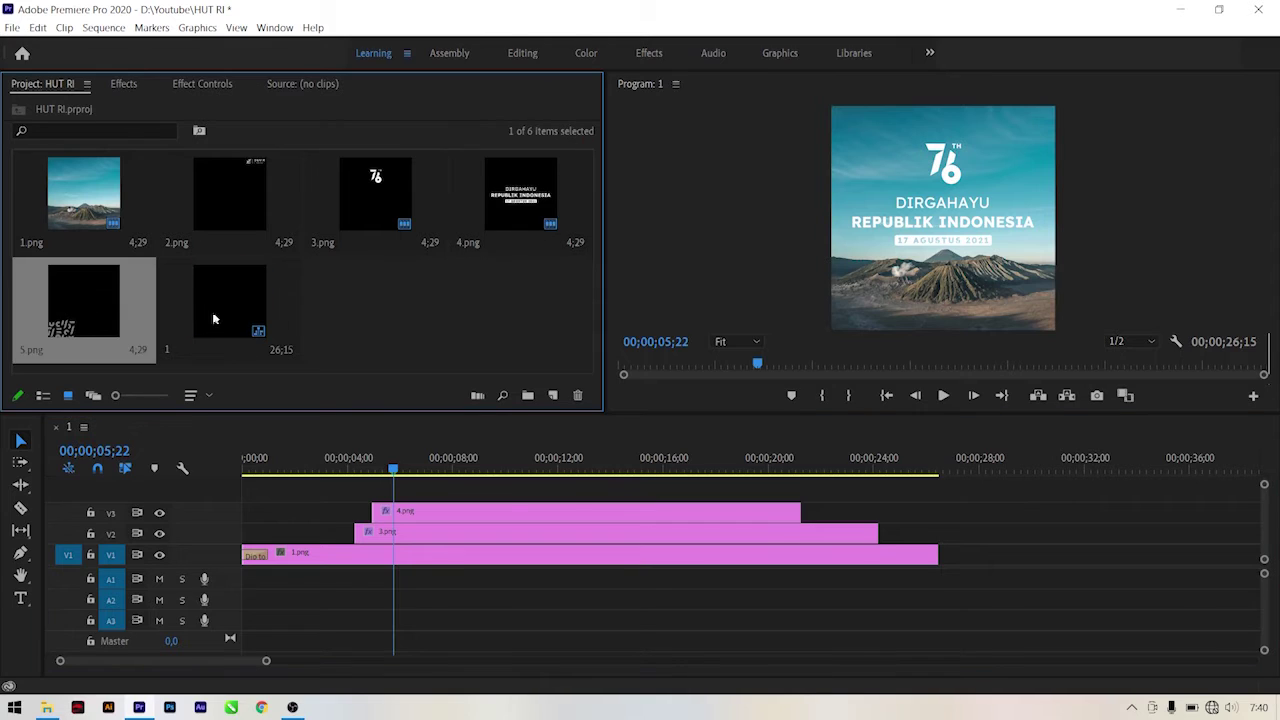
{"action": "left_click", "coordinate": [263, 322]}
{"action": "left_click", "coordinate": [75, 318]}
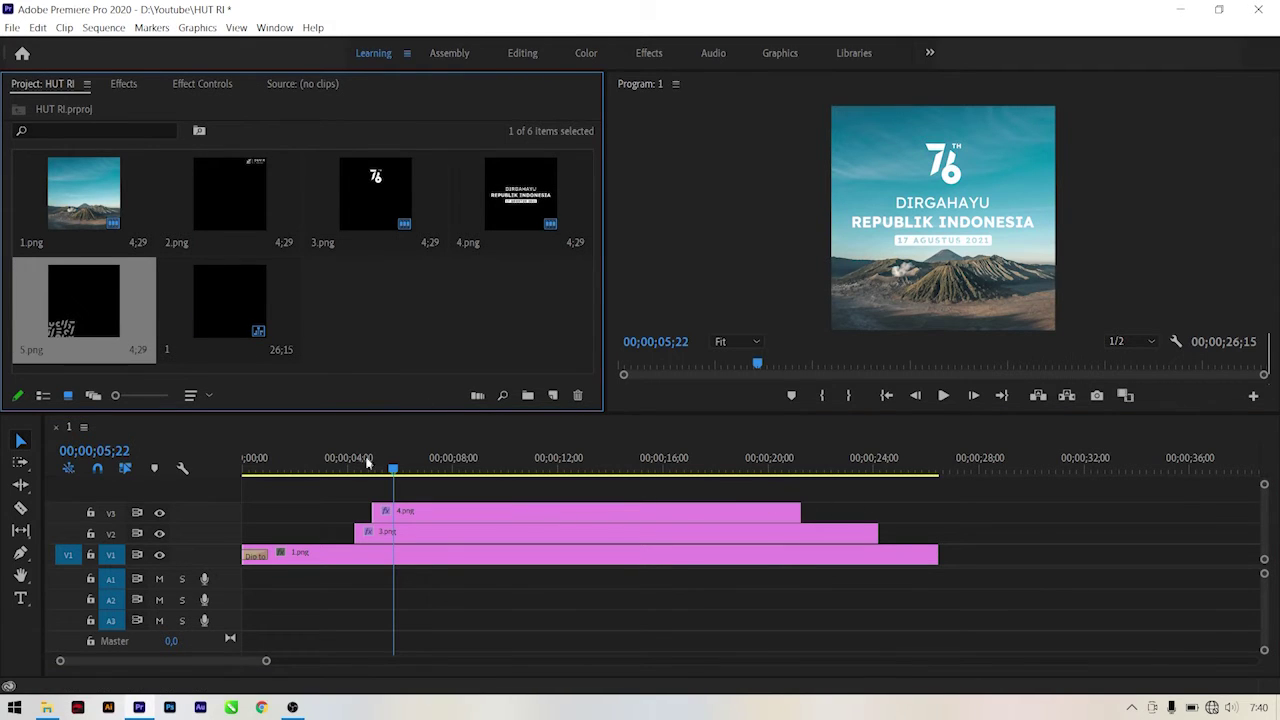
{"action": "left_click", "coordinate": [364, 465]}
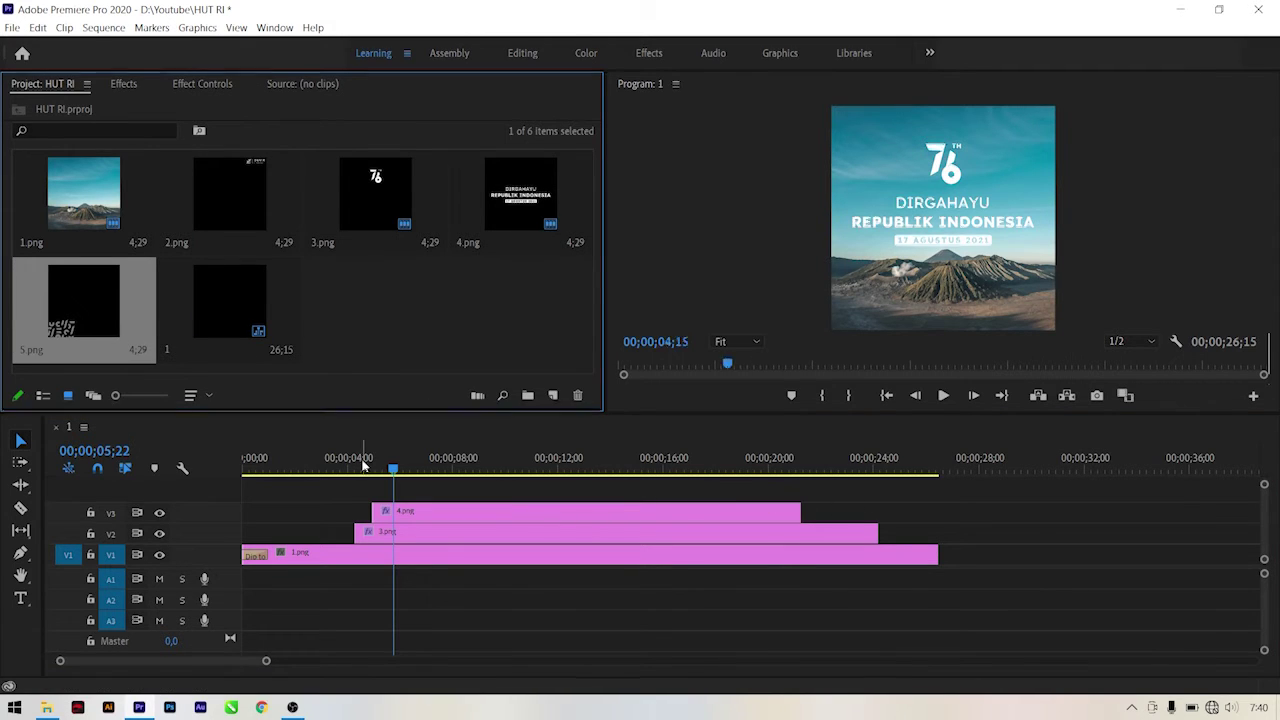
{"action": "left_click_drag", "start_coordinate": [364, 465], "coordinate": [348, 461]}
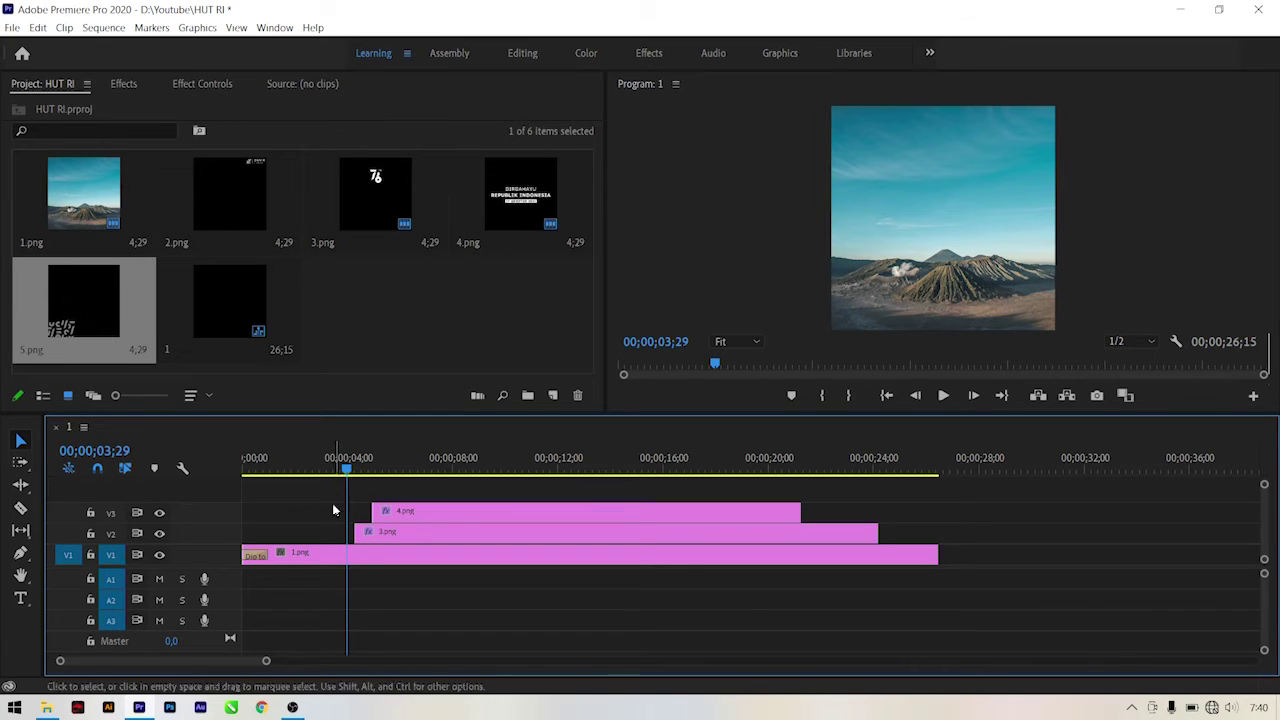
{"action": "left_click", "coordinate": [329, 553]}
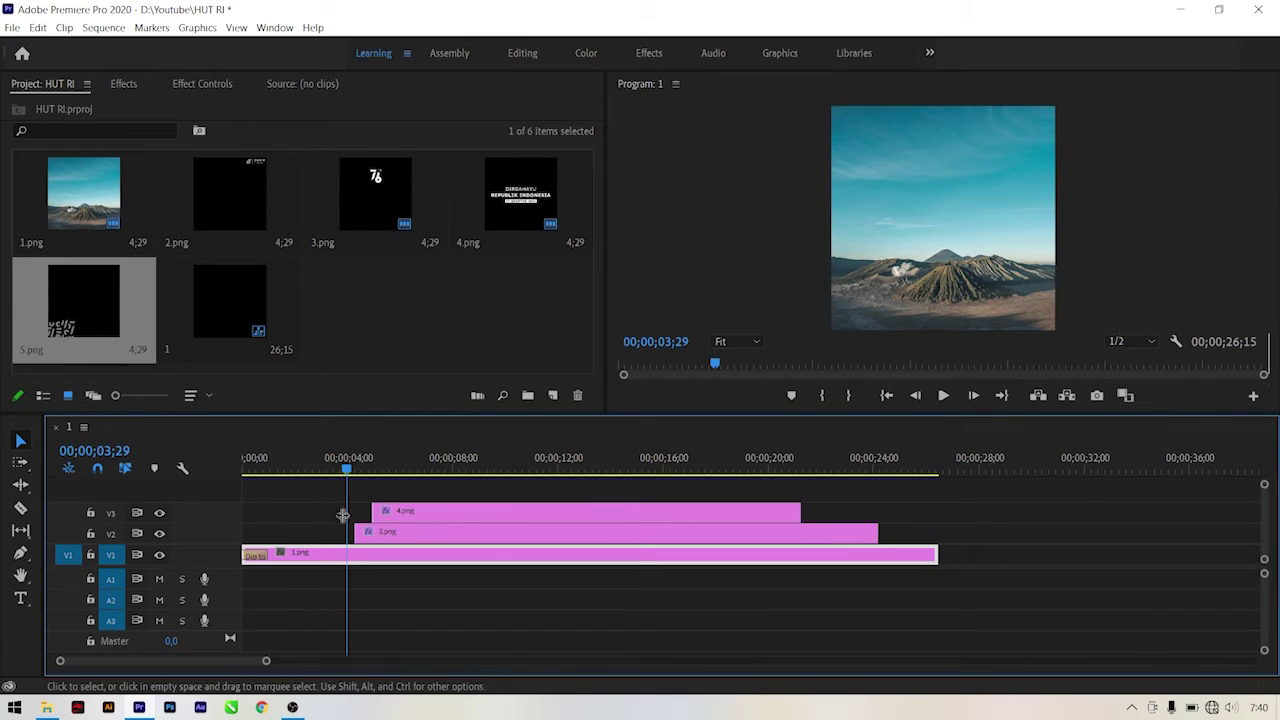
{"action": "left_click", "coordinate": [482, 510]}
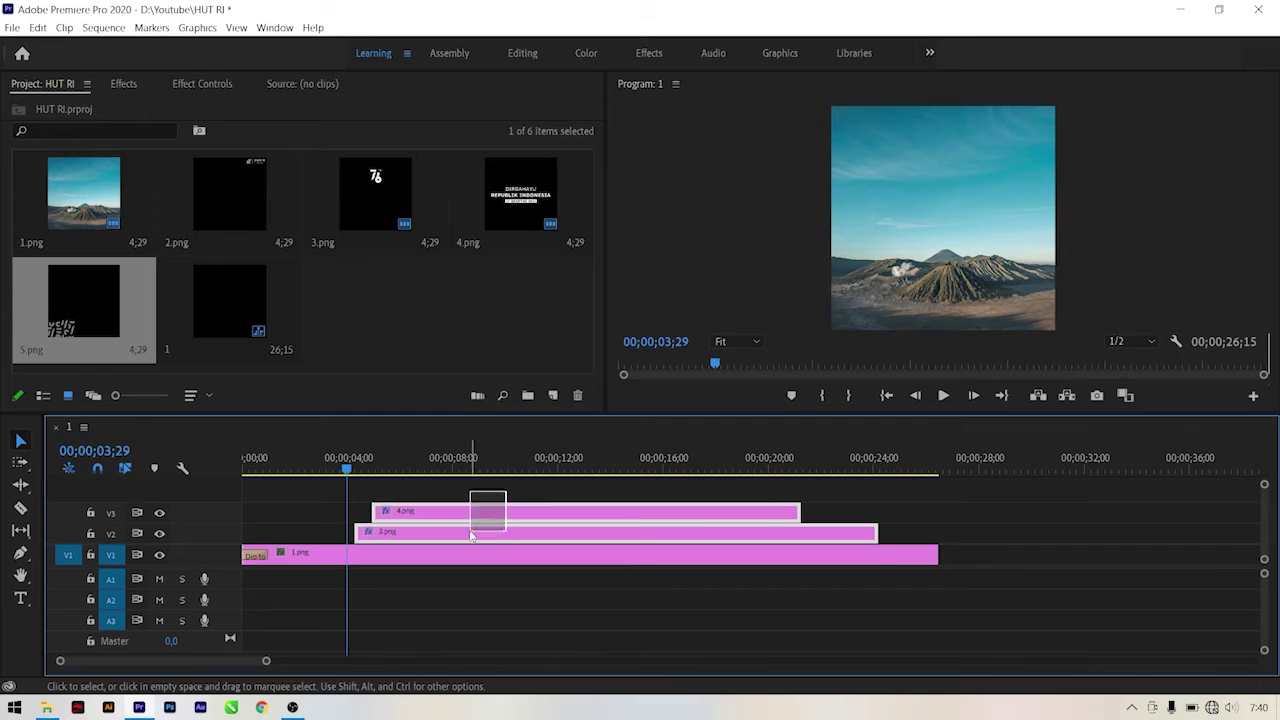
{"action": "left_click", "coordinate": [440, 532], "text": "shift"}
{"action": "left_click_drag", "start_coordinate": [440, 532], "coordinate": [442, 511]}
- Place 5.png from the bin onto V2 so it starts near 01;05
{"action": "left_click_drag", "start_coordinate": [66, 318], "coordinate": [307, 540]}
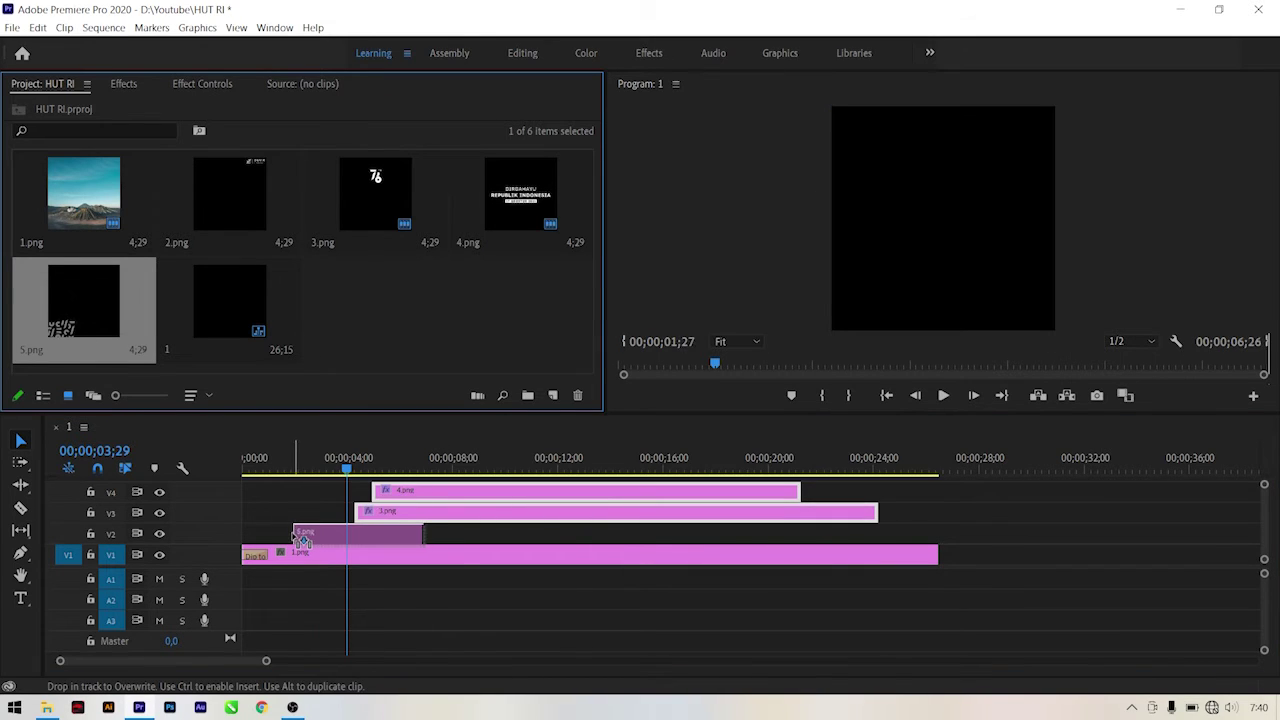
{"action": "left_click_drag", "start_coordinate": [307, 540], "coordinate": [296, 538]}
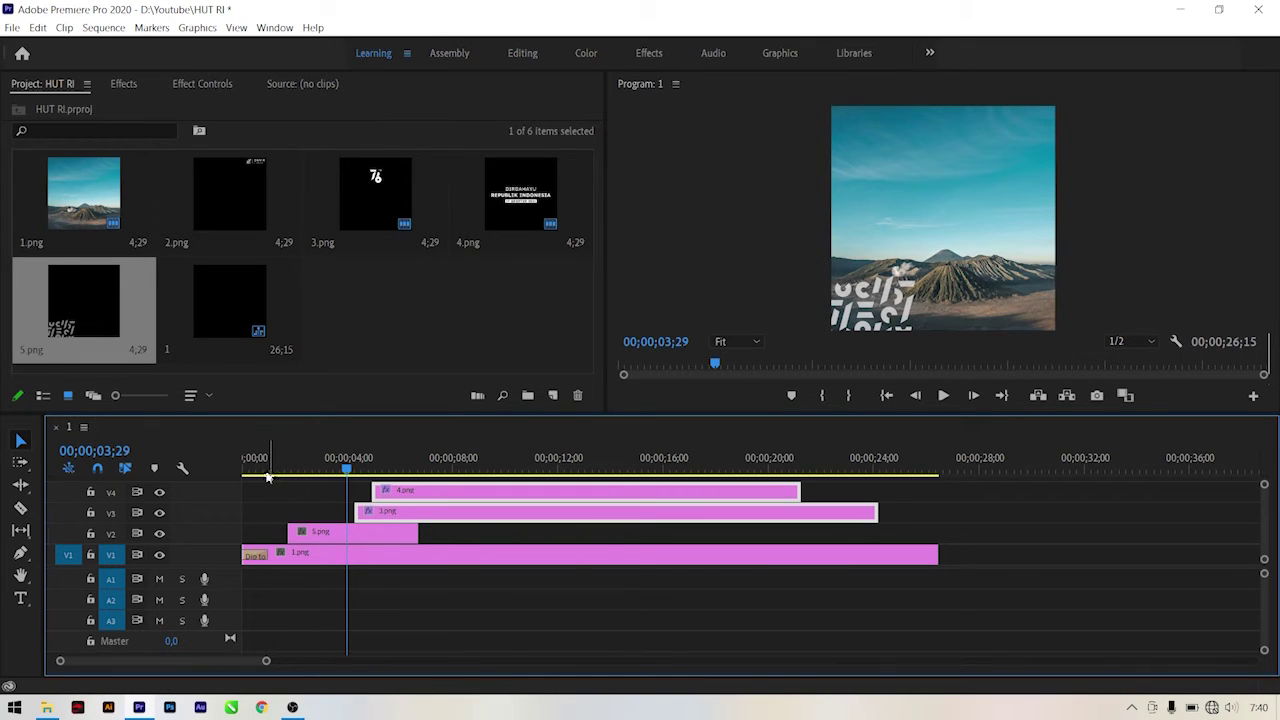
{"action": "left_click_drag", "start_coordinate": [262, 477], "coordinate": [277, 474]}
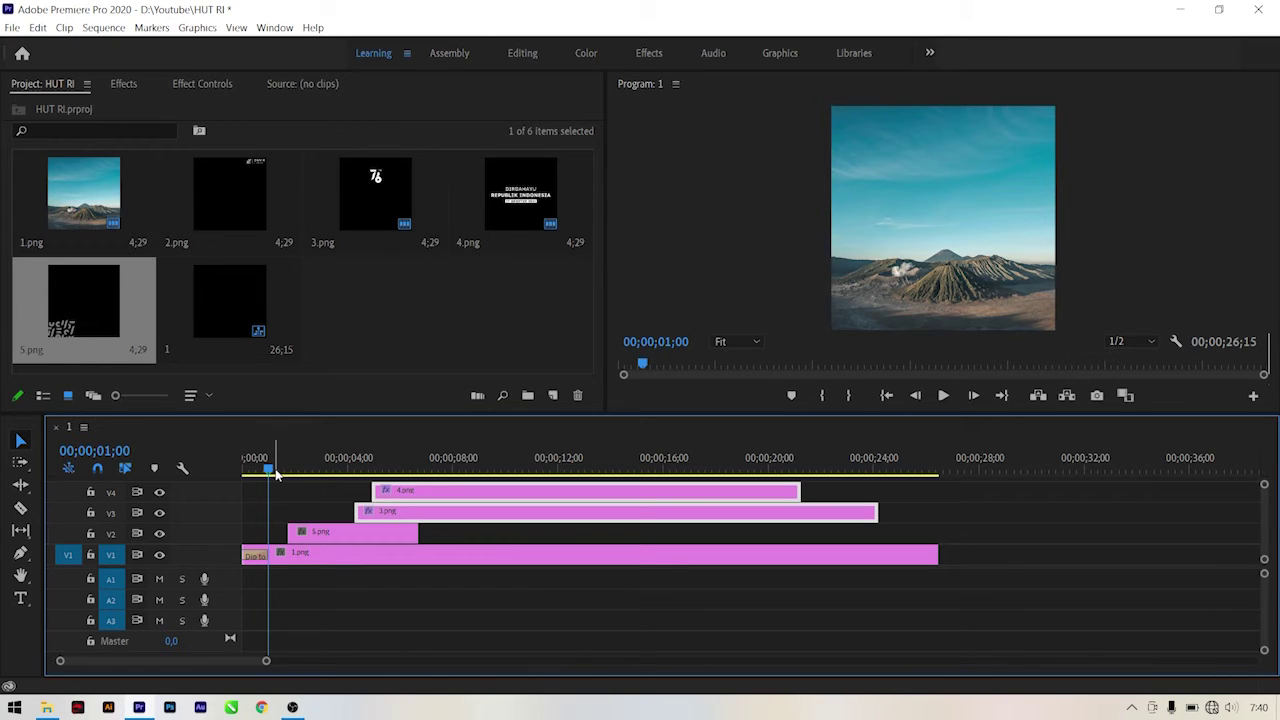
{"action": "key", "text": "shift+Right"}
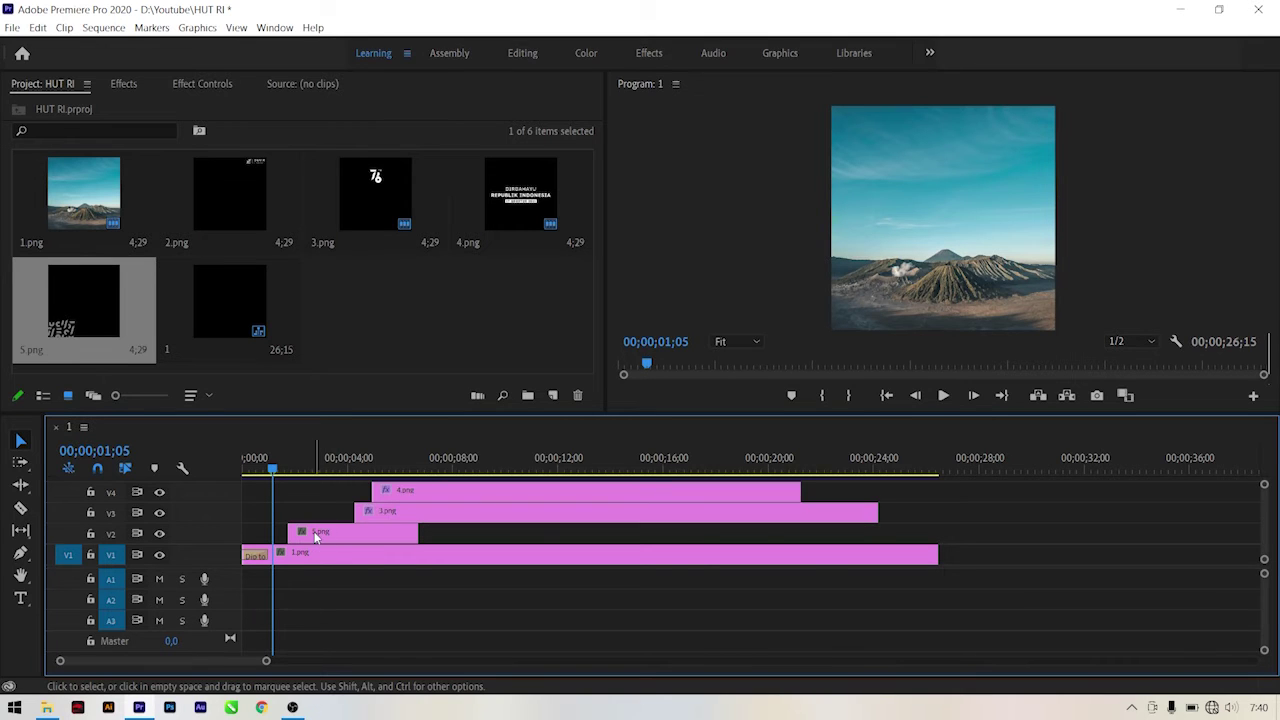
{"action": "left_click_drag", "start_coordinate": [328, 536], "coordinate": [298, 531]}
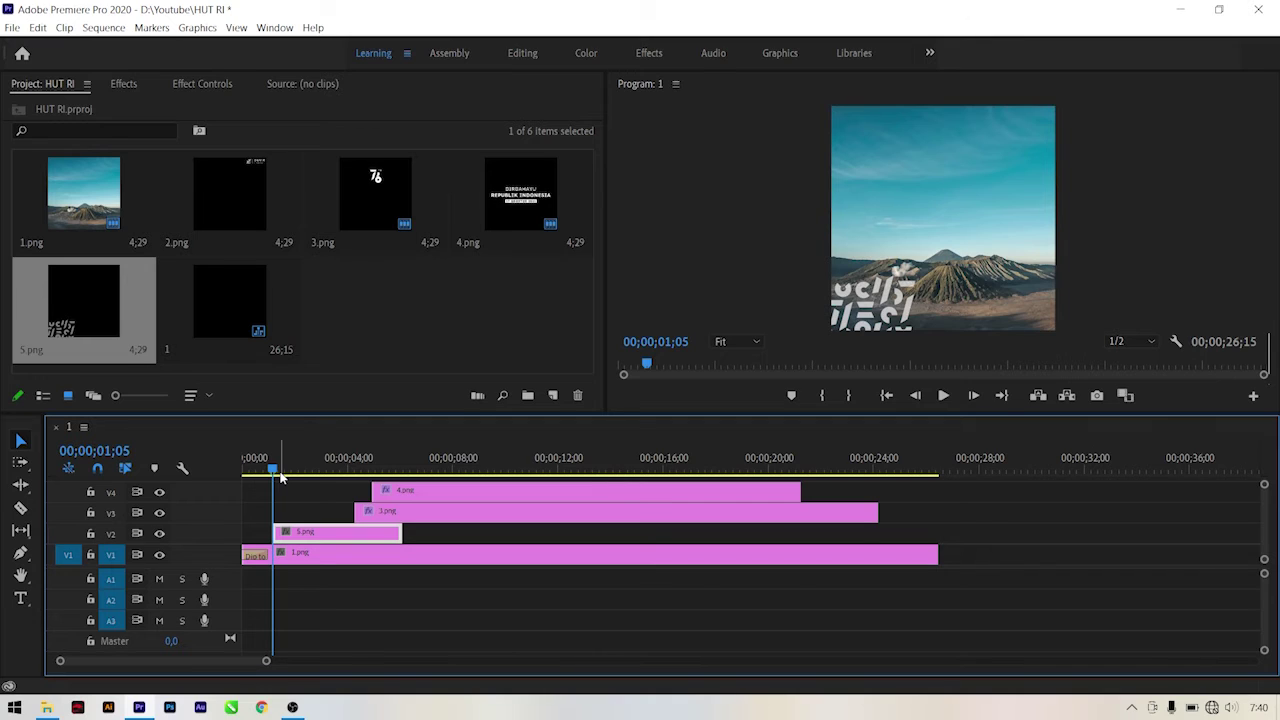
{"action": "left_click_drag", "start_coordinate": [281, 477], "coordinate": [283, 478]}
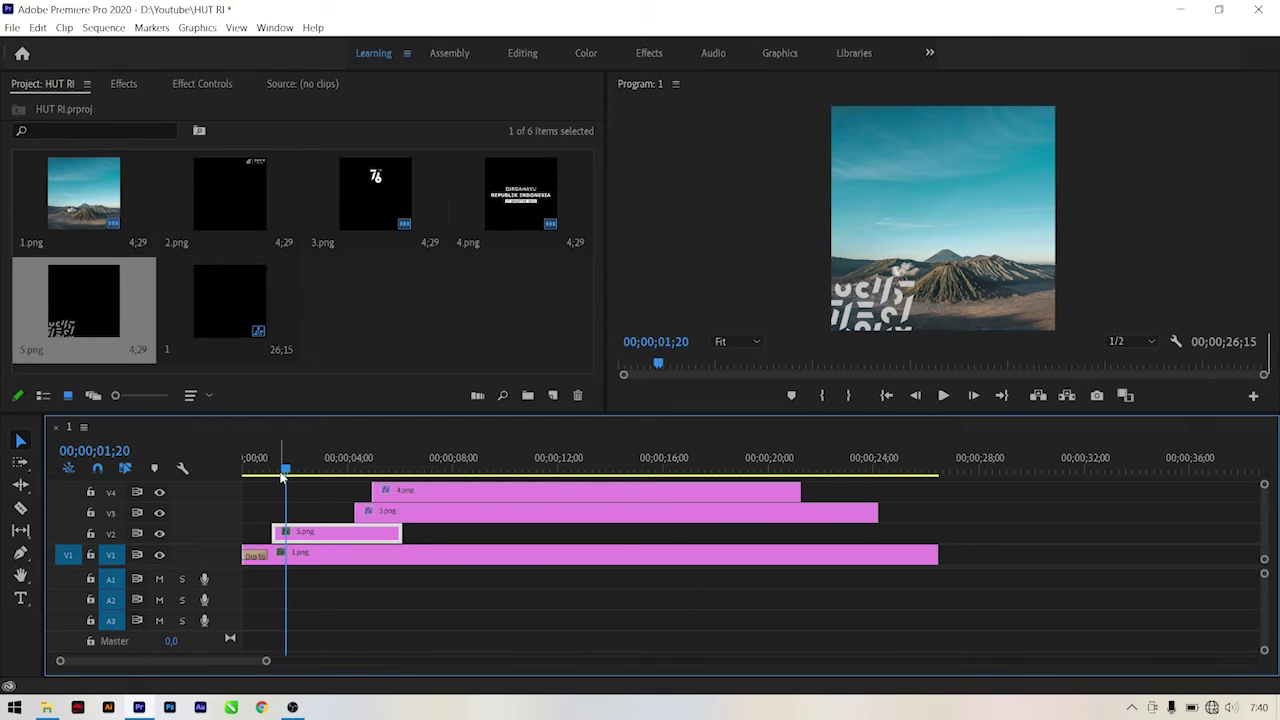
- Apply the Transform effect to 5.png and set its Shutter Angle to 300
{"action": "left_click", "coordinate": [124, 84]}
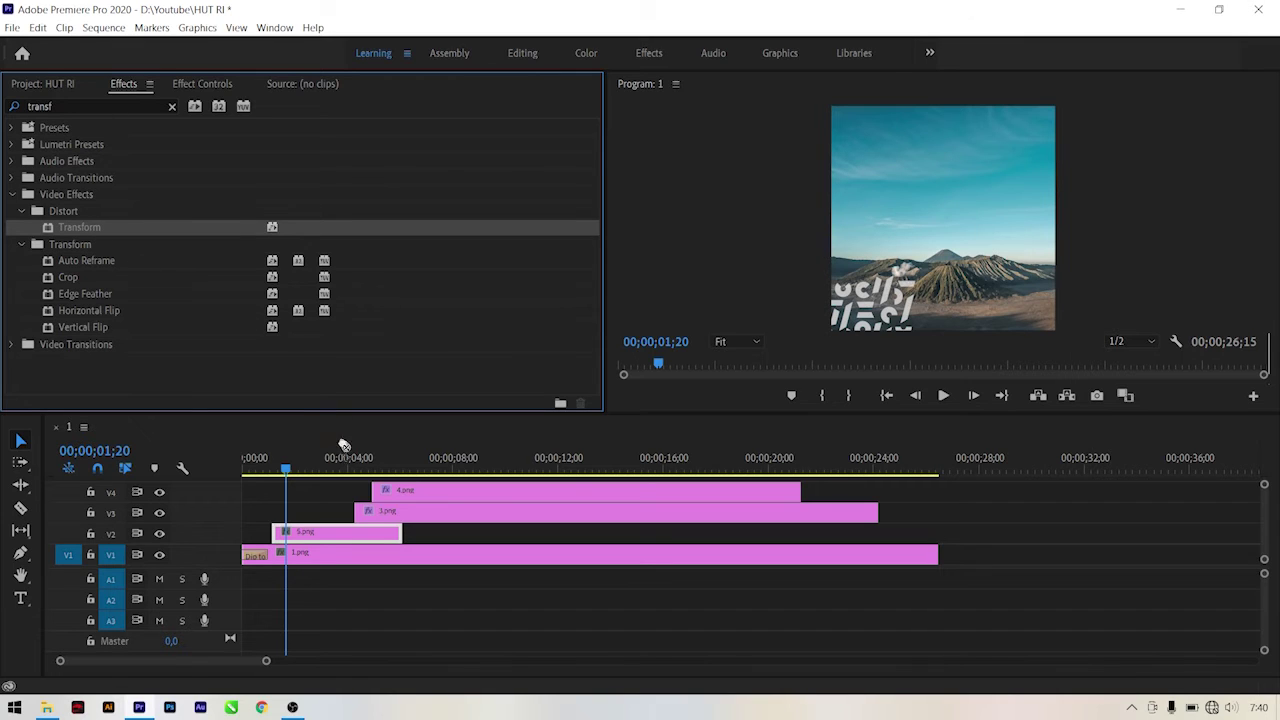
{"action": "left_click_drag", "start_coordinate": [90, 231], "coordinate": [313, 535]}
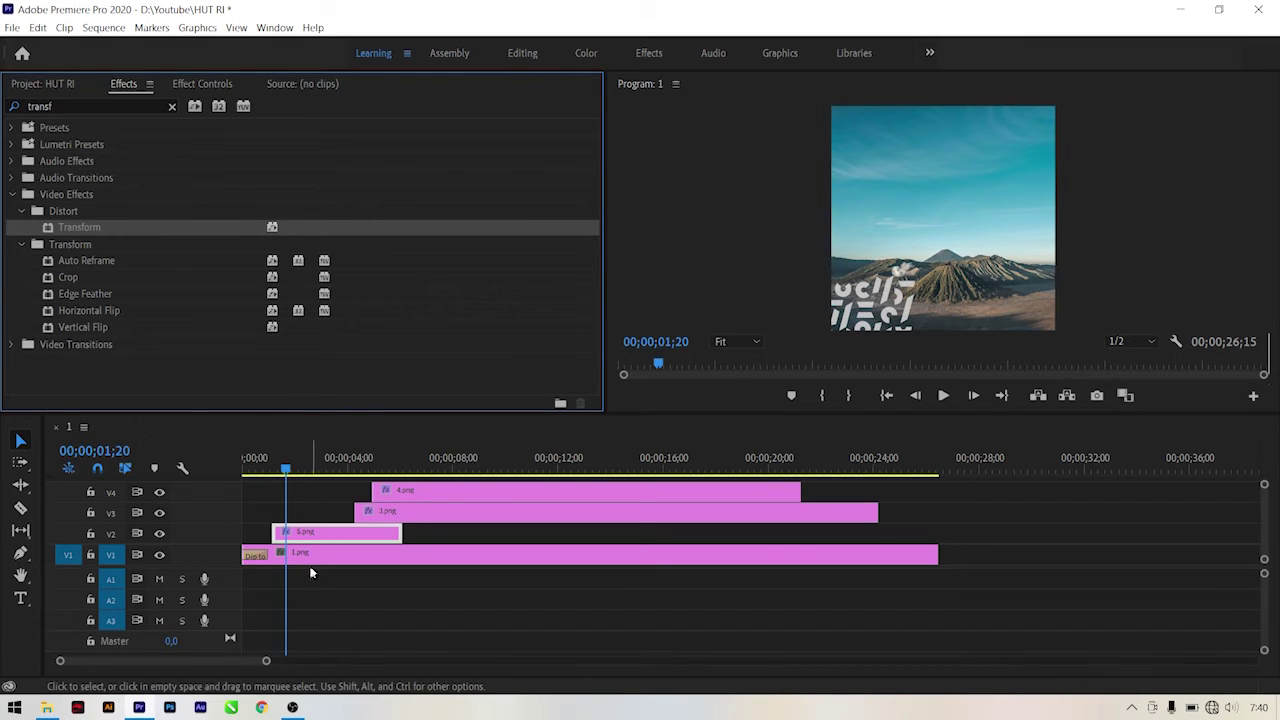
{"action": "left_click", "coordinate": [197, 86]}
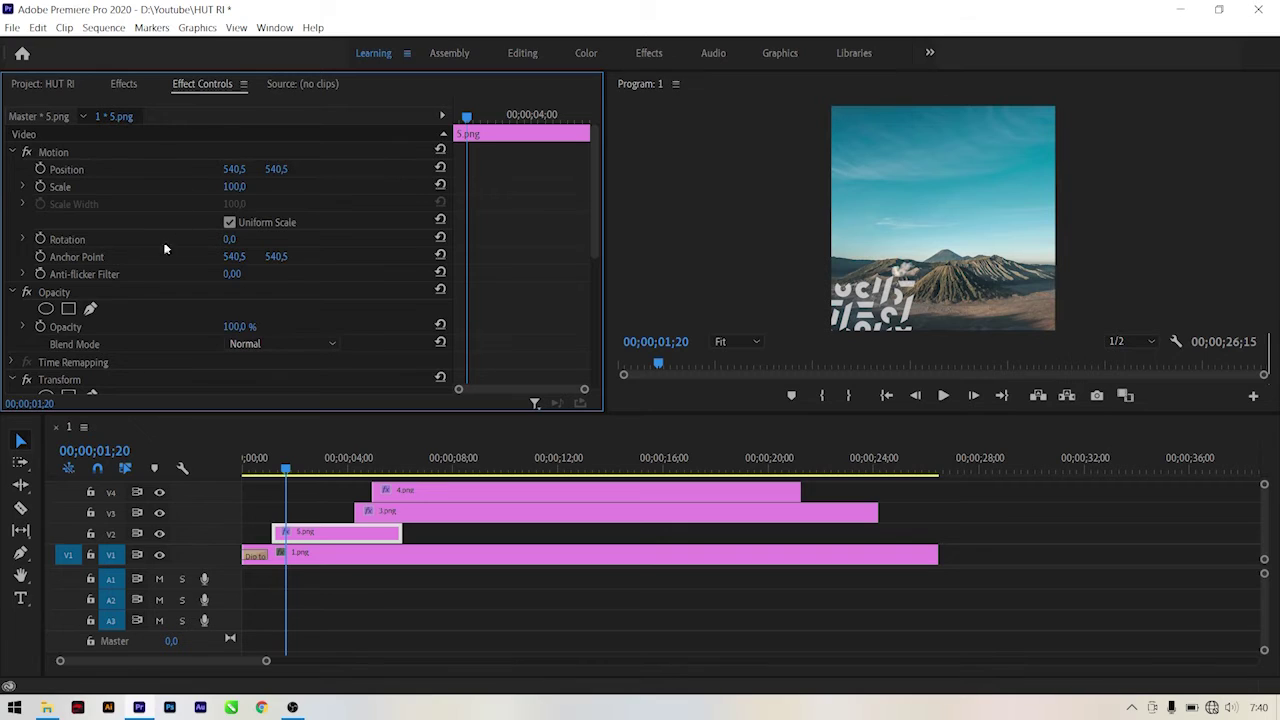
{"action": "scroll", "coordinate": [100, 302], "scroll_direction": "down", "scroll_amount": 3}
{"action": "scroll", "coordinate": [97, 304], "scroll_direction": "down", "scroll_amount": 2}
{"action": "scroll", "coordinate": [97, 304], "scroll_direction": "down", "scroll_amount": 1}
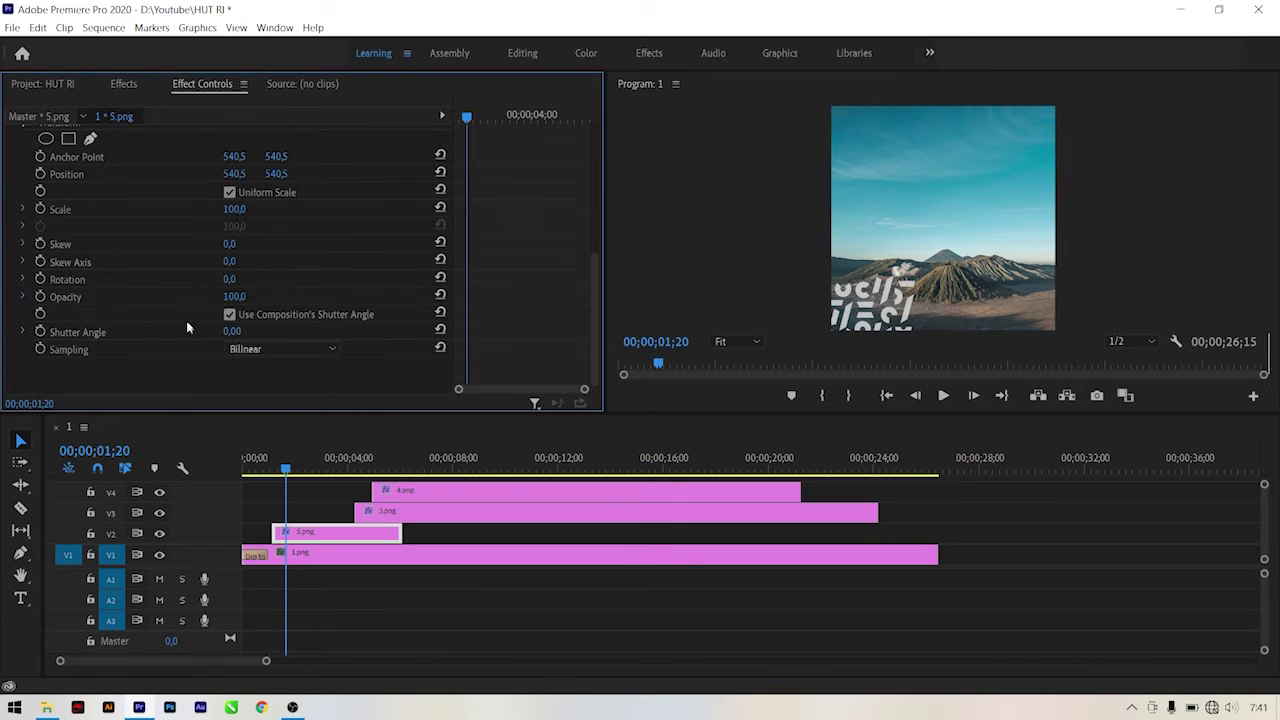
{"action": "left_click", "coordinate": [238, 331]}
{"action": "type", "text": "3"}
{"action": "left_click", "coordinate": [309, 387]}
{"action": "scroll", "coordinate": [110, 261], "scroll_direction": "up", "scroll_amount": 1}
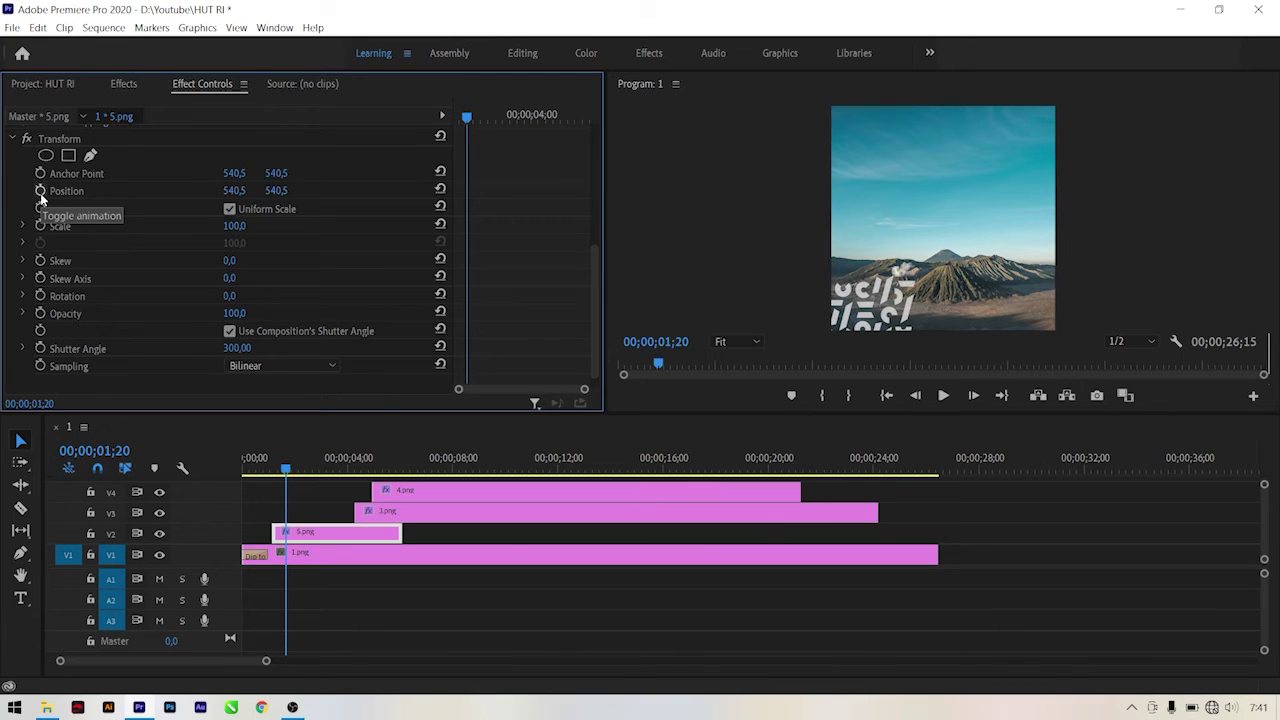
- Keyframe 5.png's Position so it sits below the frame at Y 855,5 at 01;05
{"action": "left_click", "coordinate": [40, 191]}
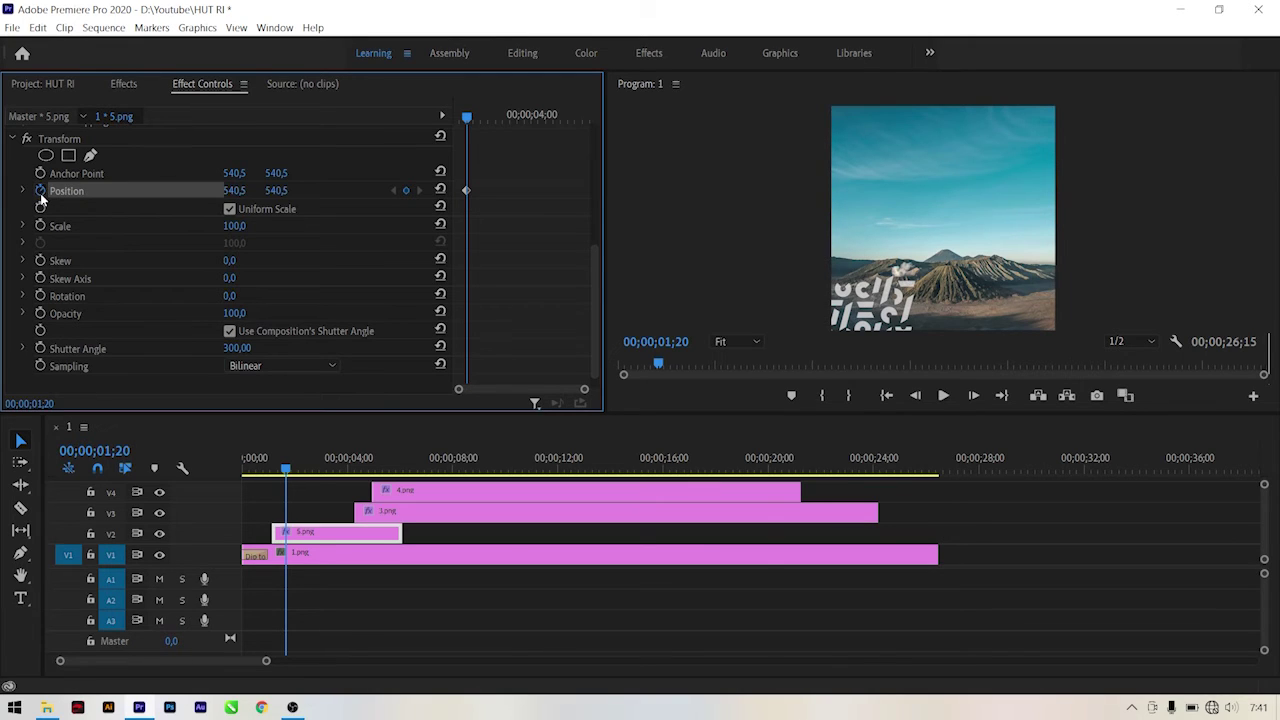
{"action": "left_click_drag", "start_coordinate": [466, 119], "coordinate": [330, 123]}
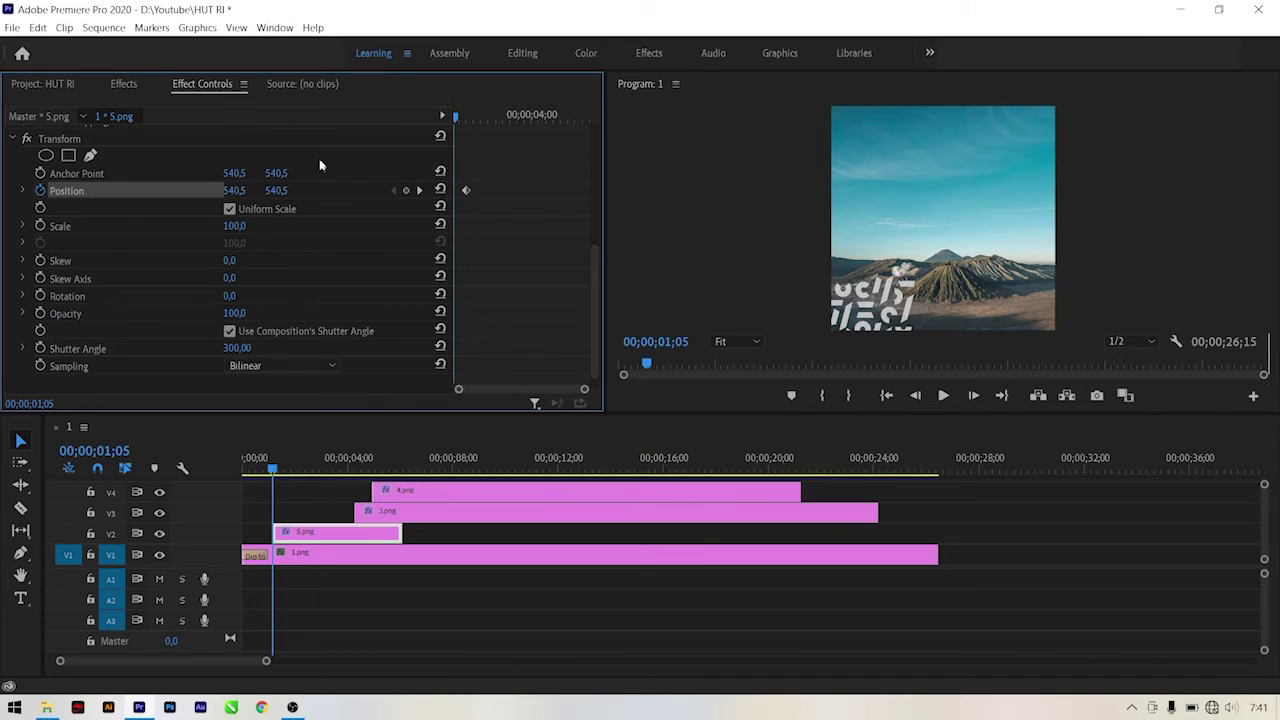
{"action": "left_click", "coordinate": [407, 191]}
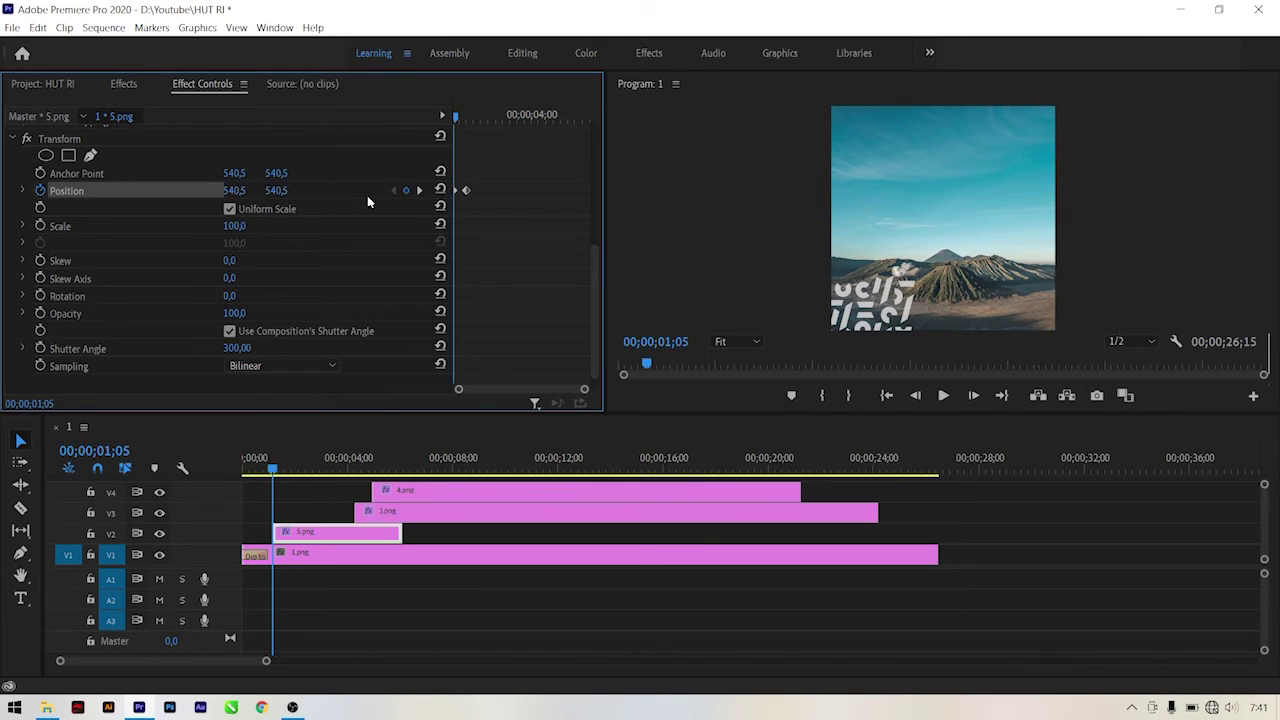
{"action": "left_click_drag", "start_coordinate": [584, 389], "coordinate": [544, 389]}
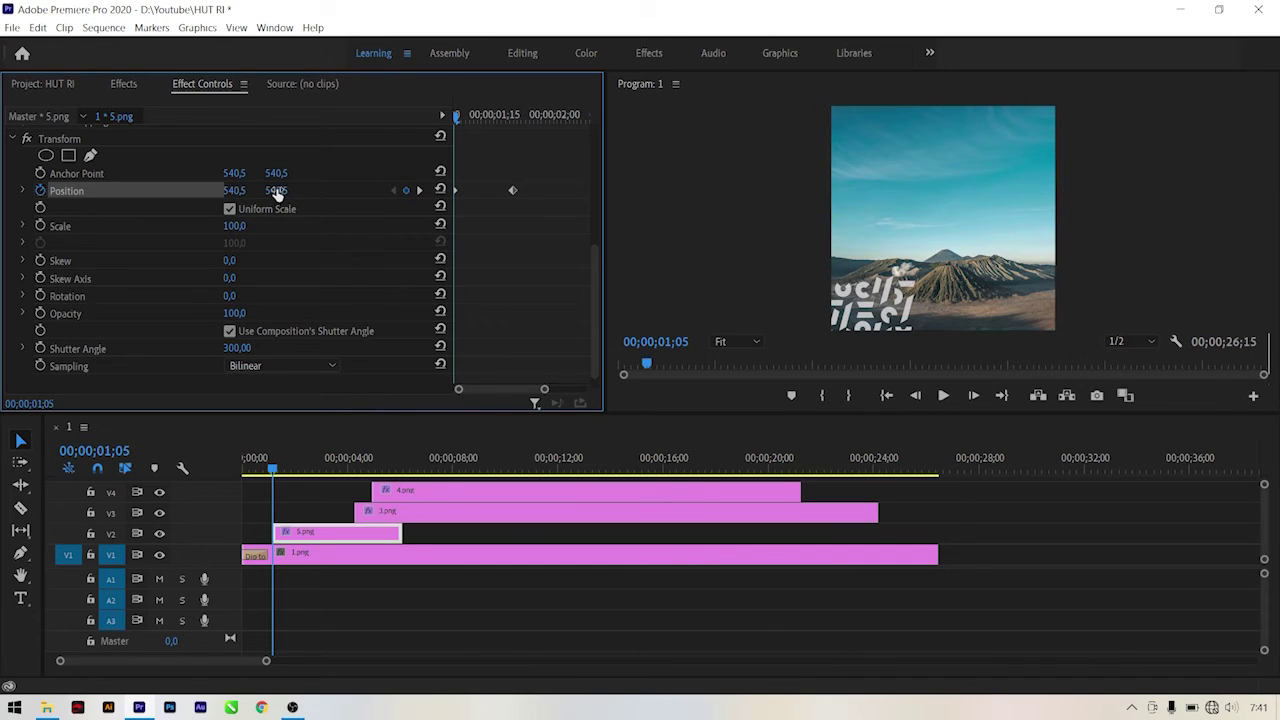
{"action": "left_click_drag", "start_coordinate": [277, 191], "coordinate": [288, 191]}
{"action": "mouse_move", "coordinate": [276, 190]}
{"action": "left_mouse_down"}
{"action": "mouse_move", "coordinate": [340, 190]}
{"action": "mouse_move", "coordinate": [270, 197]}
{"action": "left_mouse_up"}
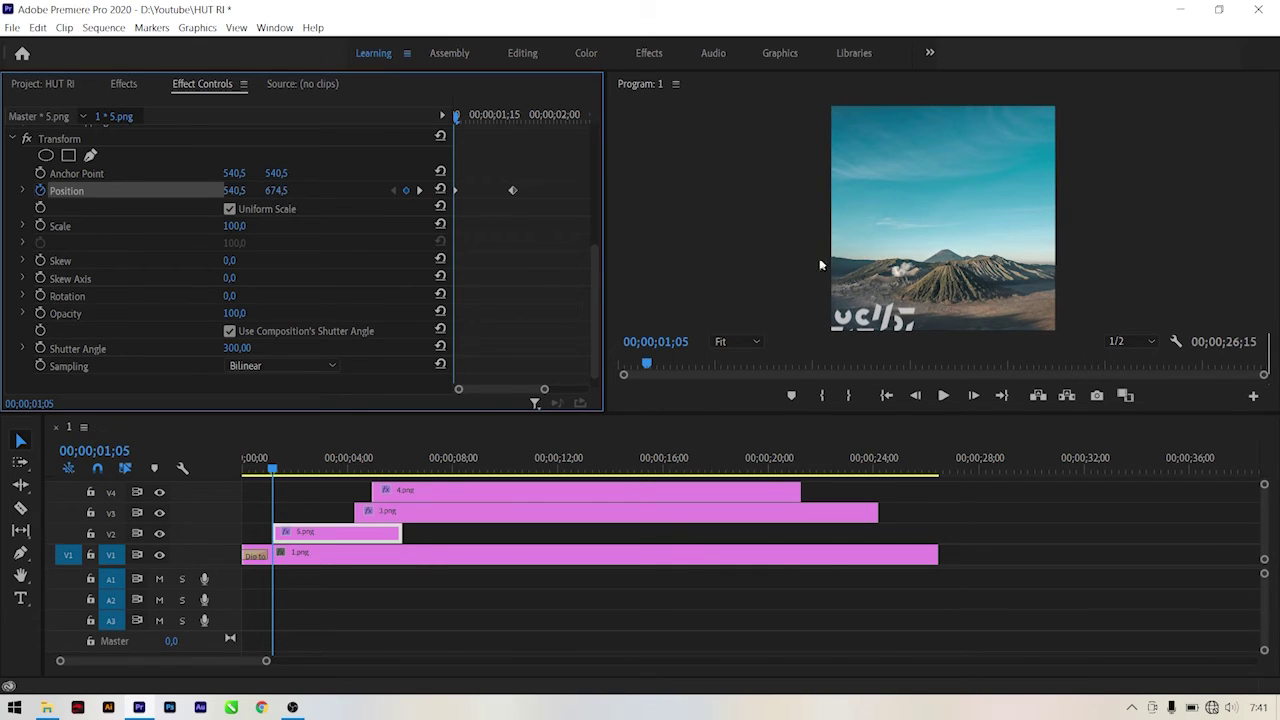
{"action": "left_click_drag", "start_coordinate": [276, 190], "coordinate": [370, 190]}
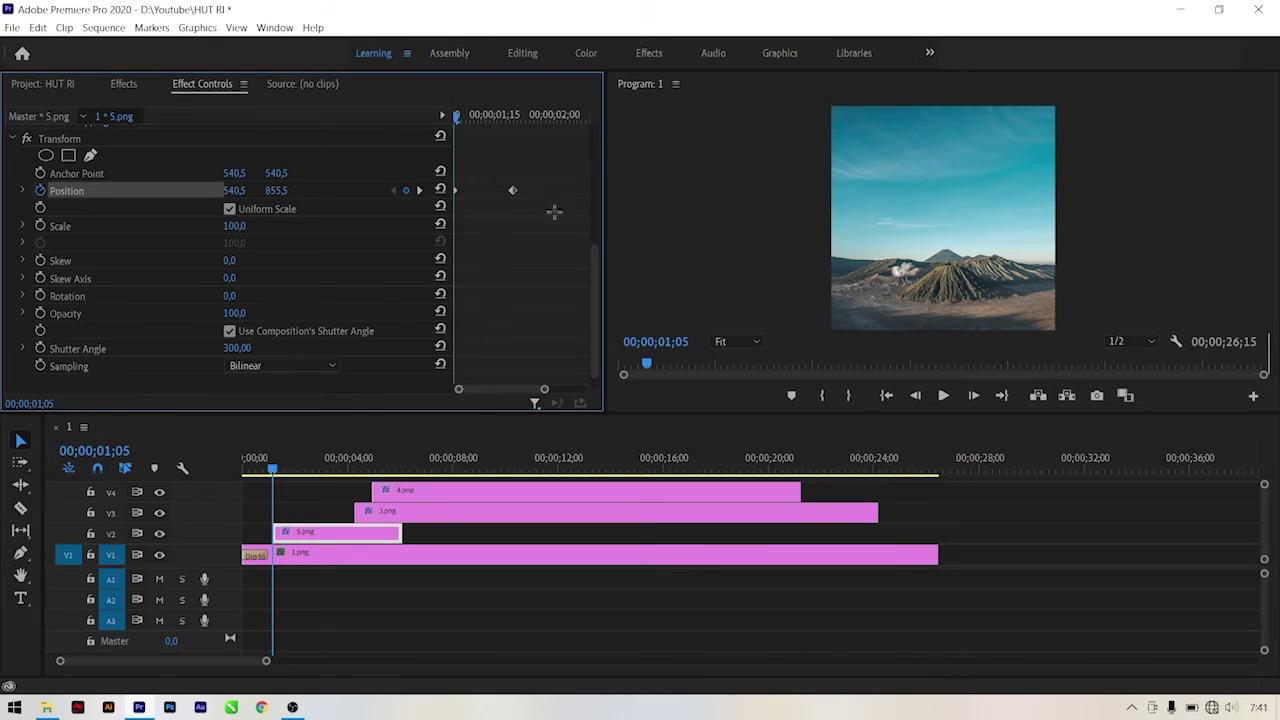
- Set both Position keyframes to Ease temporal interpolation
{"action": "left_click_drag", "start_coordinate": [558, 214], "coordinate": [437, 182]}
{"action": "right_click", "coordinate": [512, 192]}
{"action": "mouse_move", "coordinate": [600, 311]}
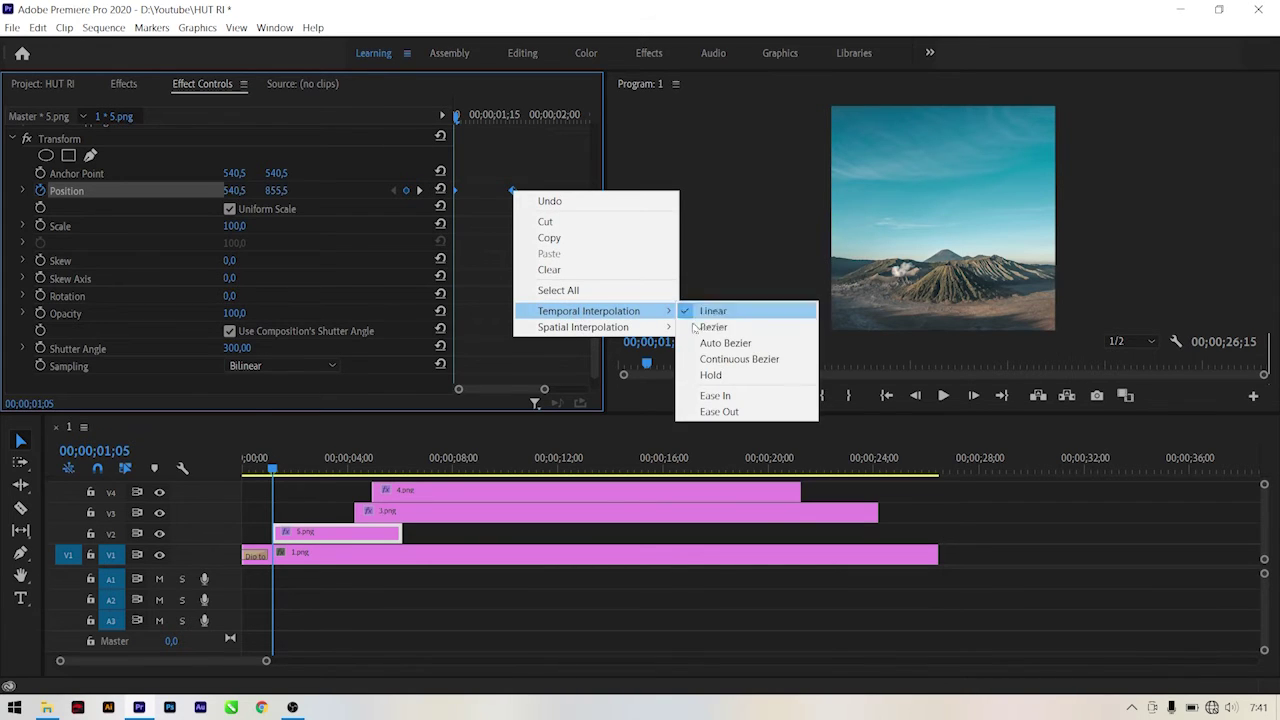
{"action": "left_click", "coordinate": [711, 397]}
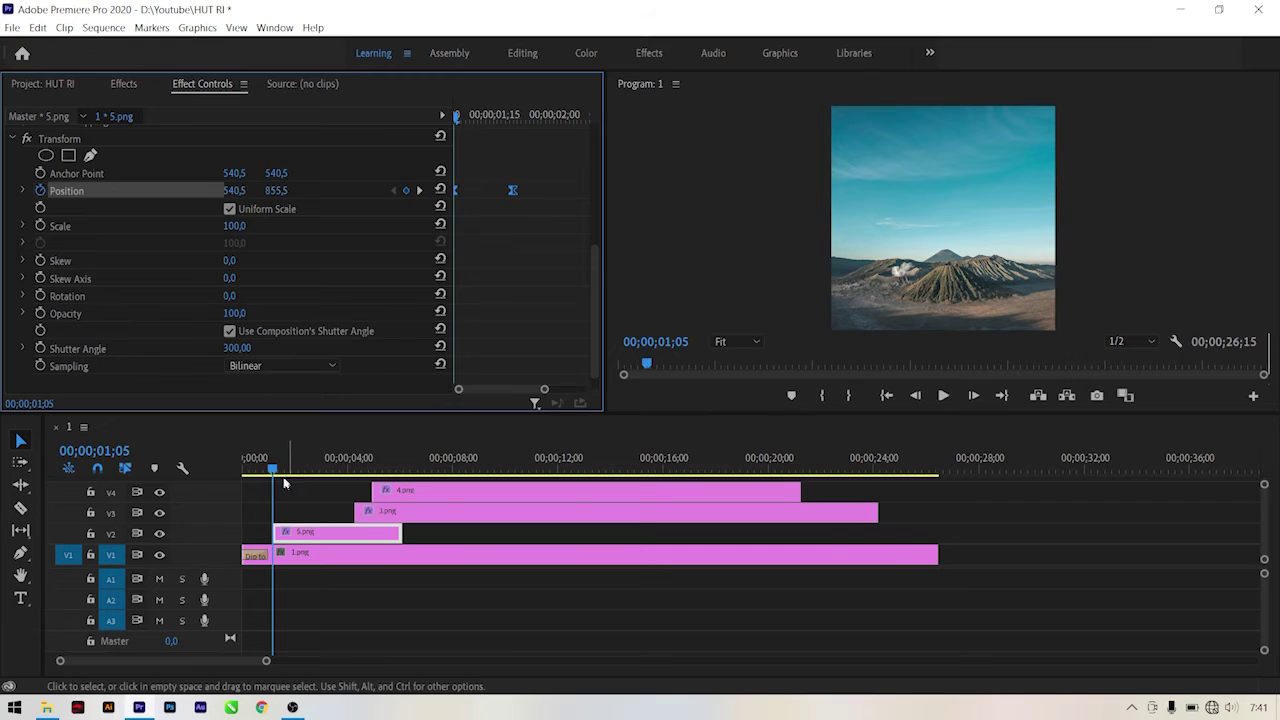
- Scrub through the opening seconds to preview 5.png sliding up into frame
{"action": "mouse_move", "coordinate": [268, 468]}
{"action": "left_mouse_down"}
{"action": "mouse_move", "coordinate": [257, 476]}
{"action": "mouse_move", "coordinate": [277, 489]}
{"action": "mouse_move", "coordinate": [289, 477]}
{"action": "left_mouse_up"}
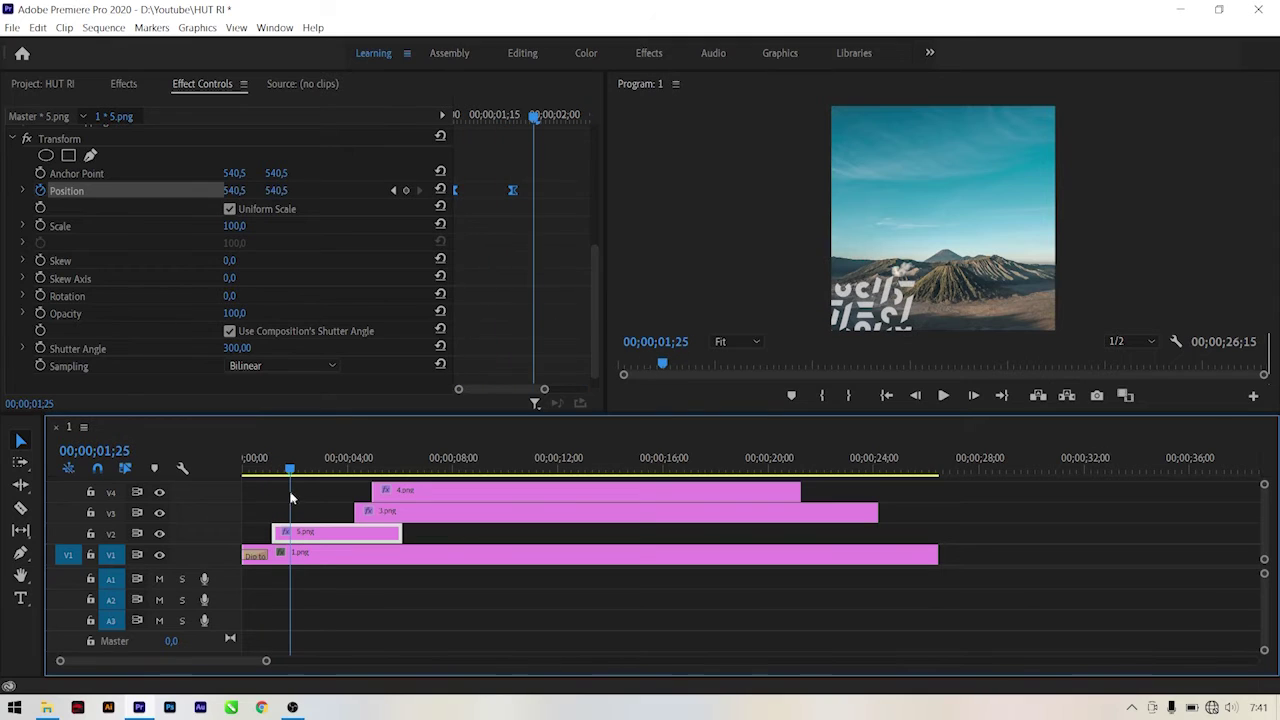
{"action": "left_click", "coordinate": [594, 388]}
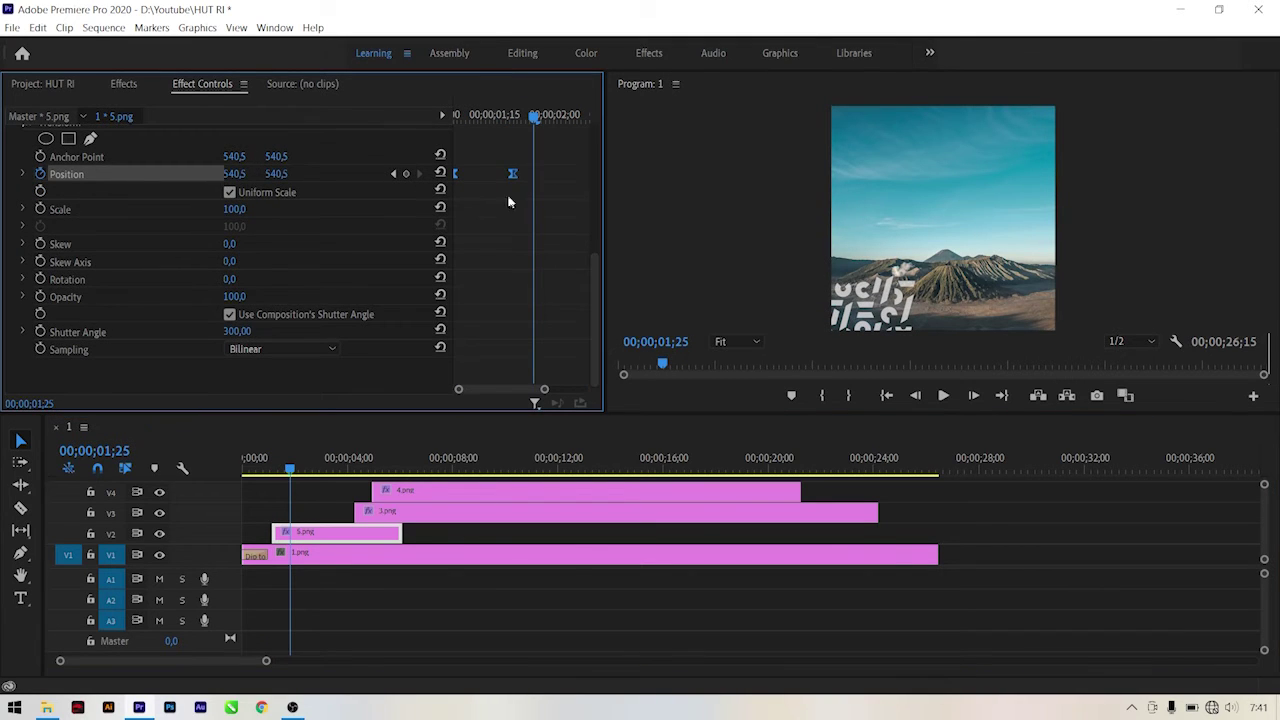
{"action": "left_click_drag", "start_coordinate": [492, 124], "coordinate": [427, 116]}
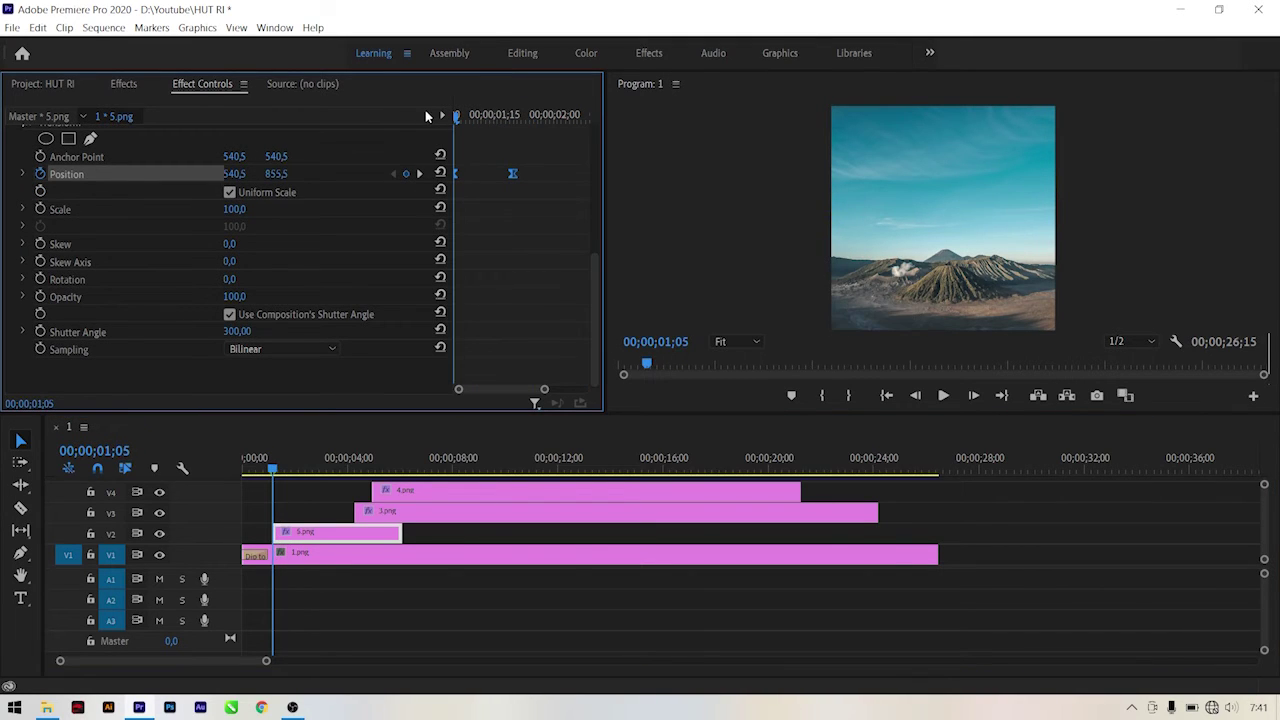
{"action": "key", "text": "shift+Right"}
{"action": "left_click", "coordinate": [280, 475]}
{"action": "left_click_drag", "start_coordinate": [280, 477], "coordinate": [274, 475]}
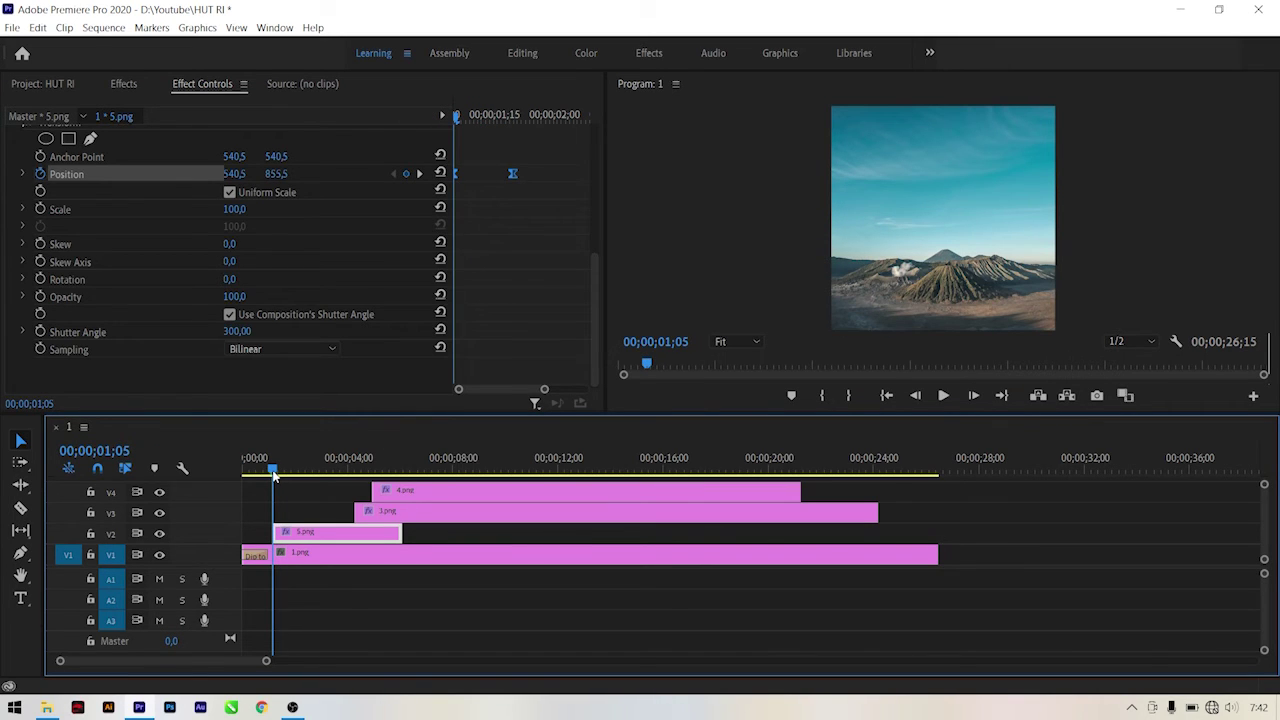
{"action": "left_click_drag", "start_coordinate": [274, 475], "coordinate": [276, 475]}
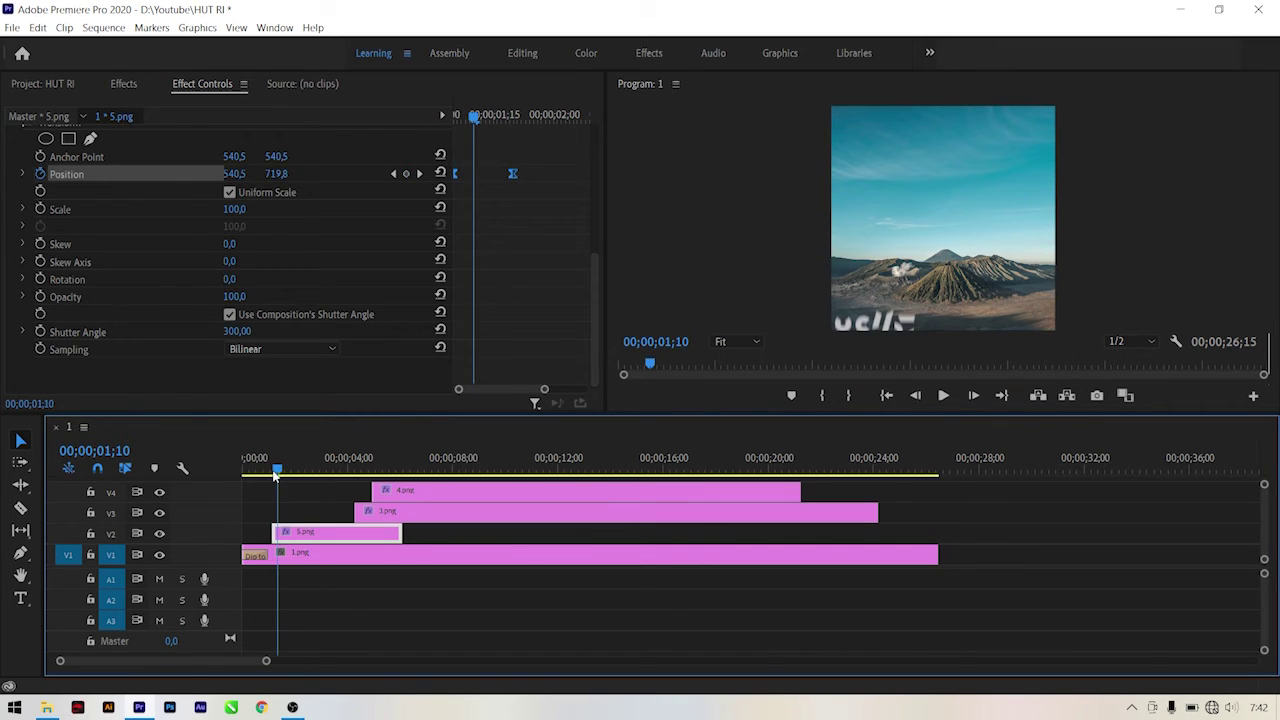
- Keyframe 5.png's Opacity at 0 at 01;05 with an Ease In
{"action": "left_click", "coordinate": [40, 297]}
{"action": "left_click_drag", "start_coordinate": [473, 118], "coordinate": [456, 118]}
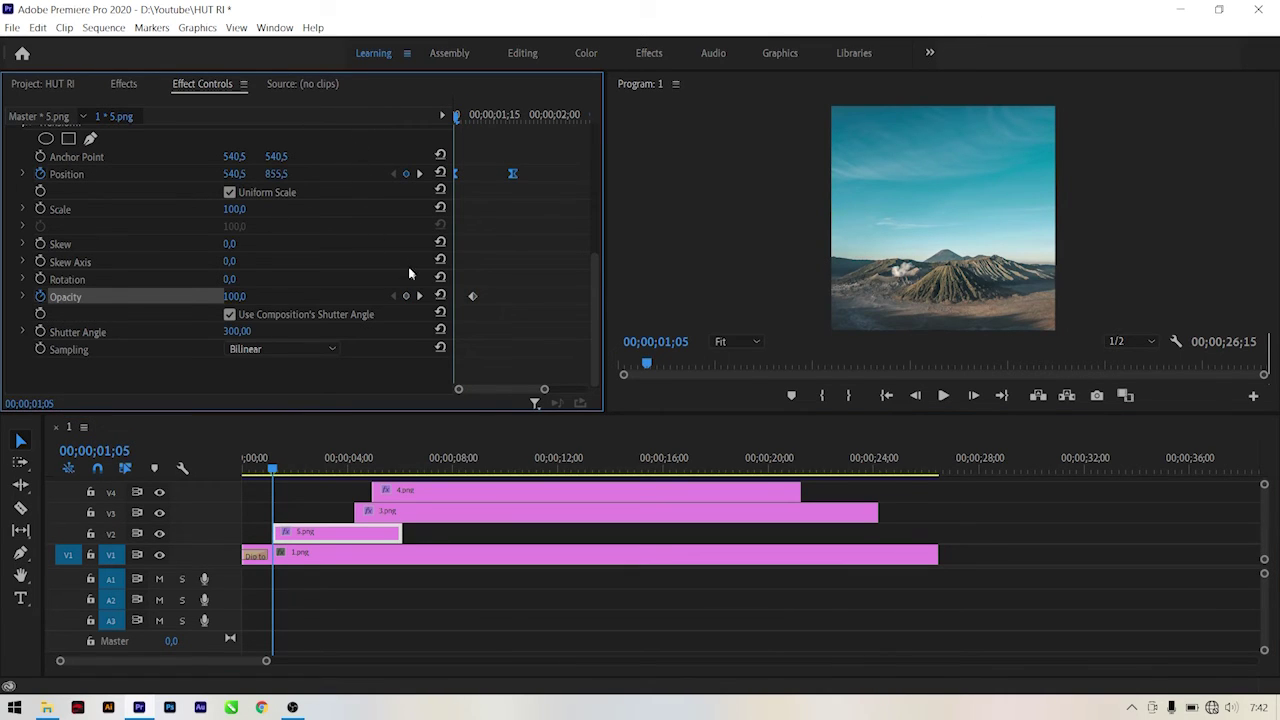
{"action": "left_click", "coordinate": [407, 296]}
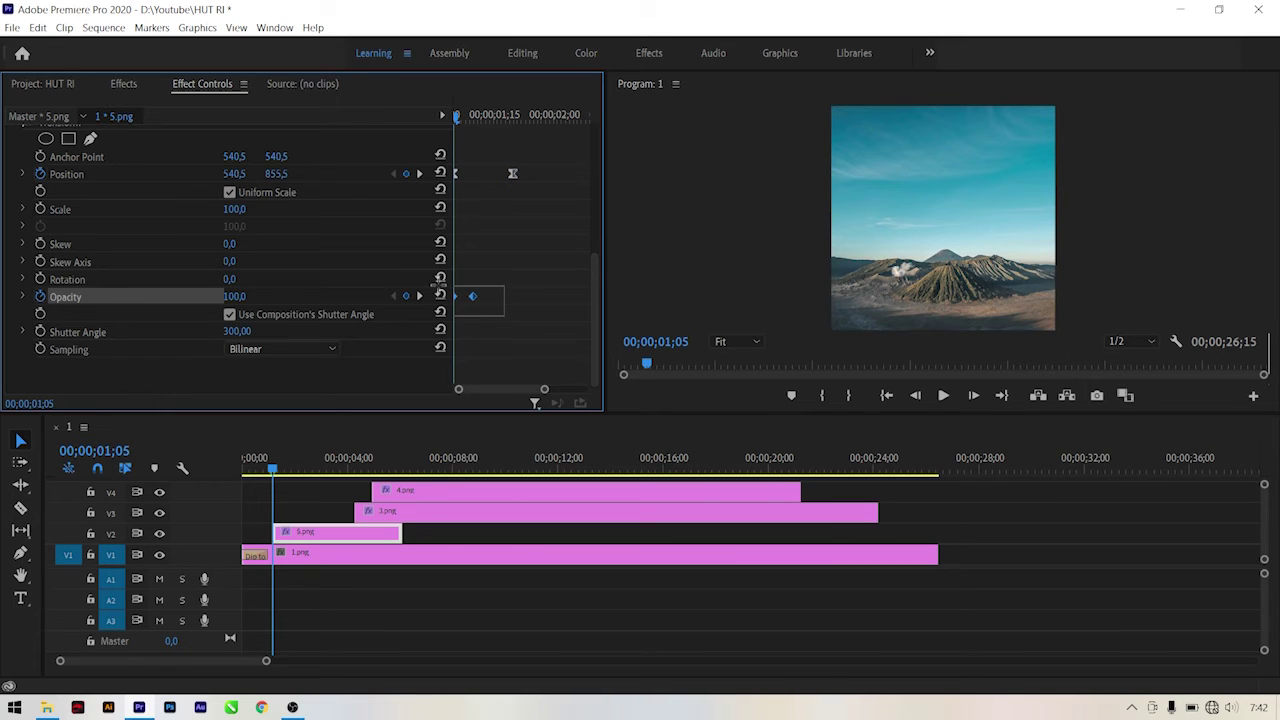
{"action": "left_click_drag", "start_coordinate": [468, 118], "coordinate": [456, 118]}
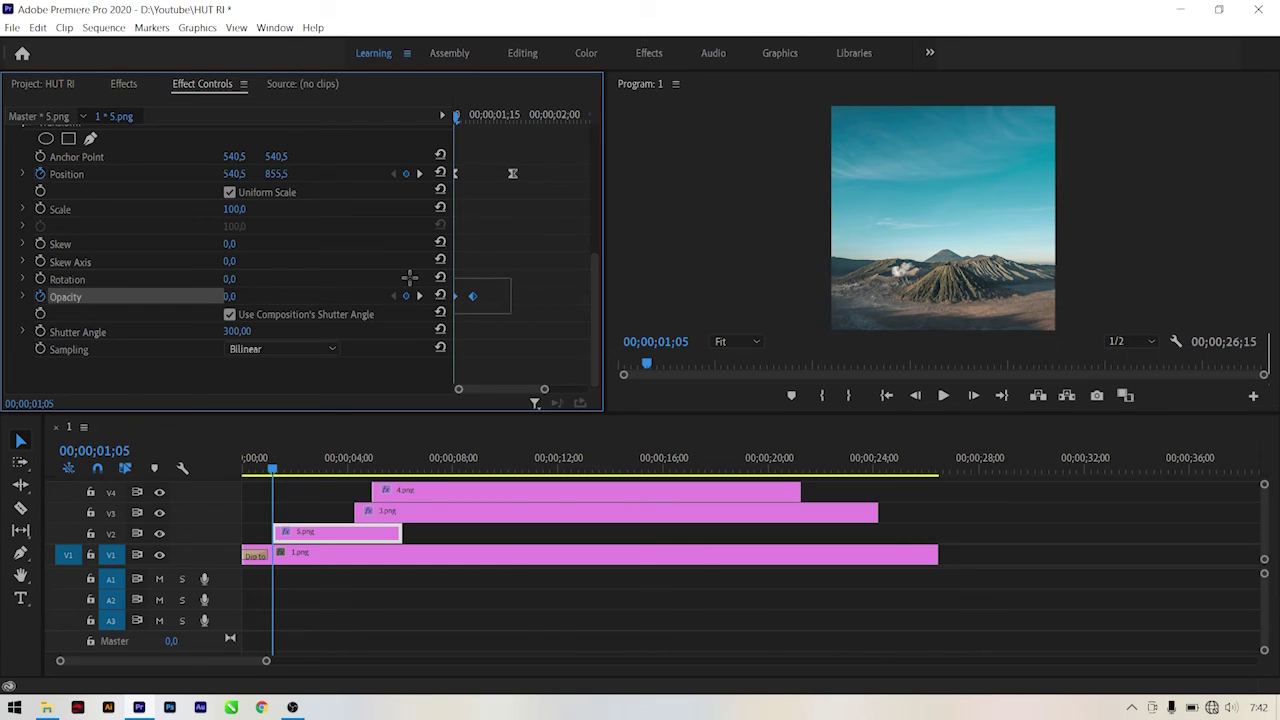
{"action": "right_click", "coordinate": [472, 298]}
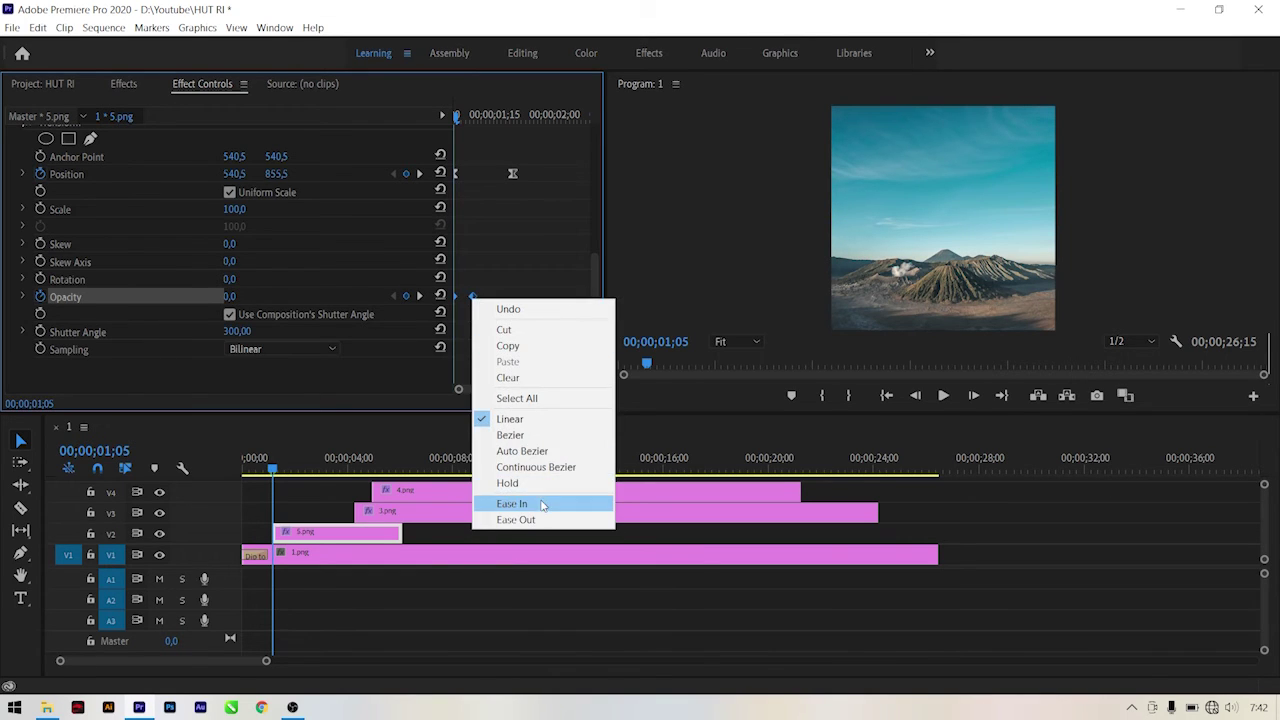
{"action": "left_click", "coordinate": [511, 503]}
- Move the 100% opacity keyframe to 01;15 and preview the fade-in
{"action": "mouse_move", "coordinate": [272, 466]}
{"action": "left_mouse_down"}
{"action": "mouse_move", "coordinate": [228, 468]}
{"action": "mouse_move", "coordinate": [284, 504]}
{"action": "left_mouse_up"}
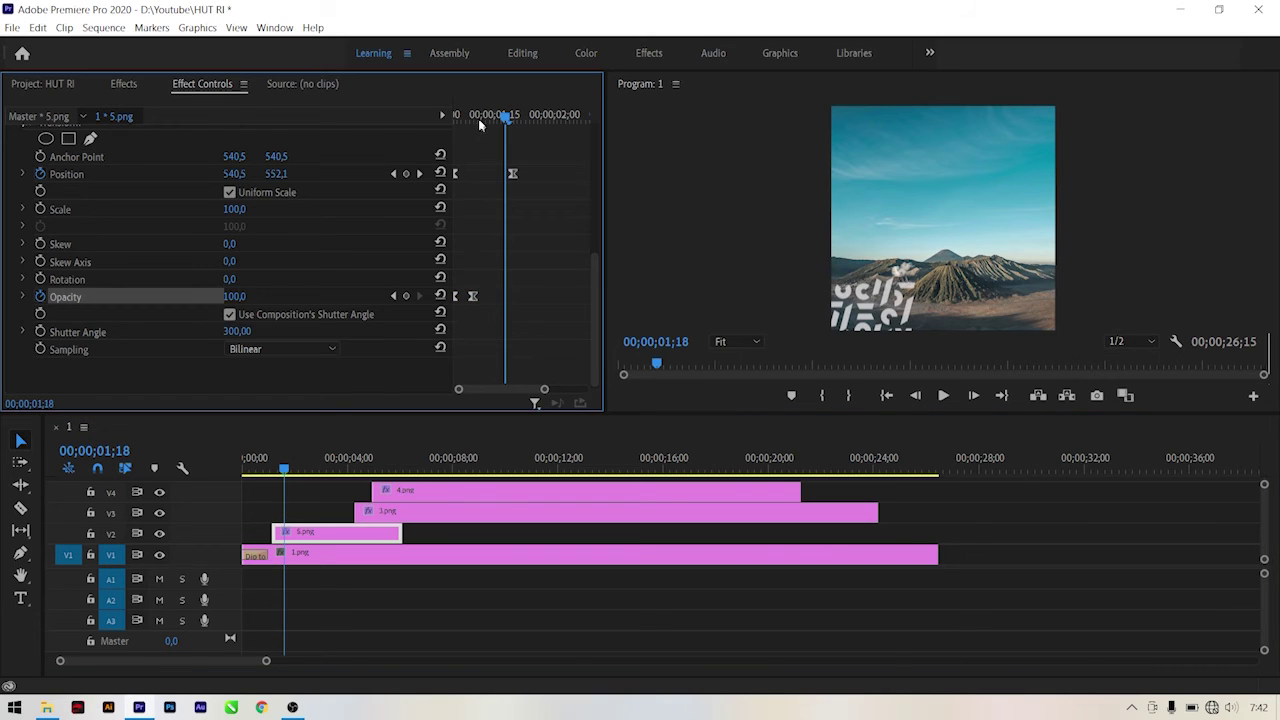
{"action": "mouse_move", "coordinate": [478, 118]}
{"action": "left_mouse_down"}
{"action": "mouse_move", "coordinate": [452, 116]}
{"action": "mouse_move", "coordinate": [471, 136]}
{"action": "left_mouse_up"}
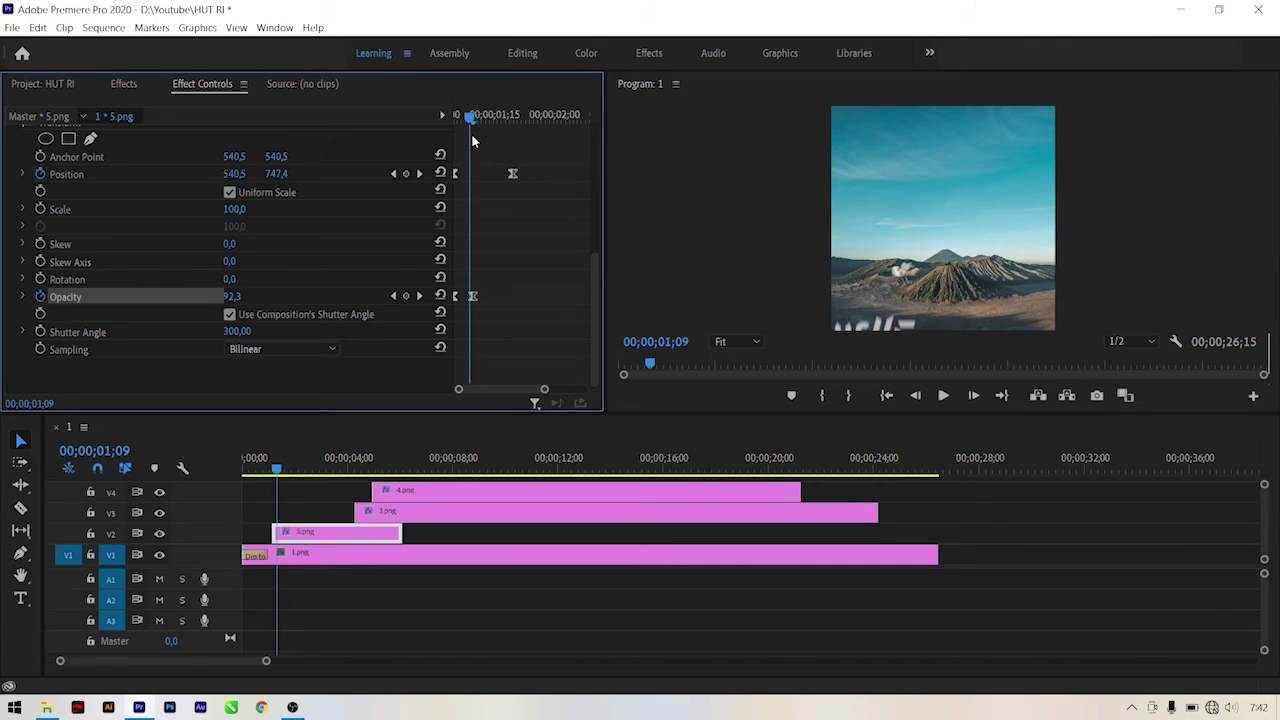
{"action": "left_click", "coordinate": [318, 442]}
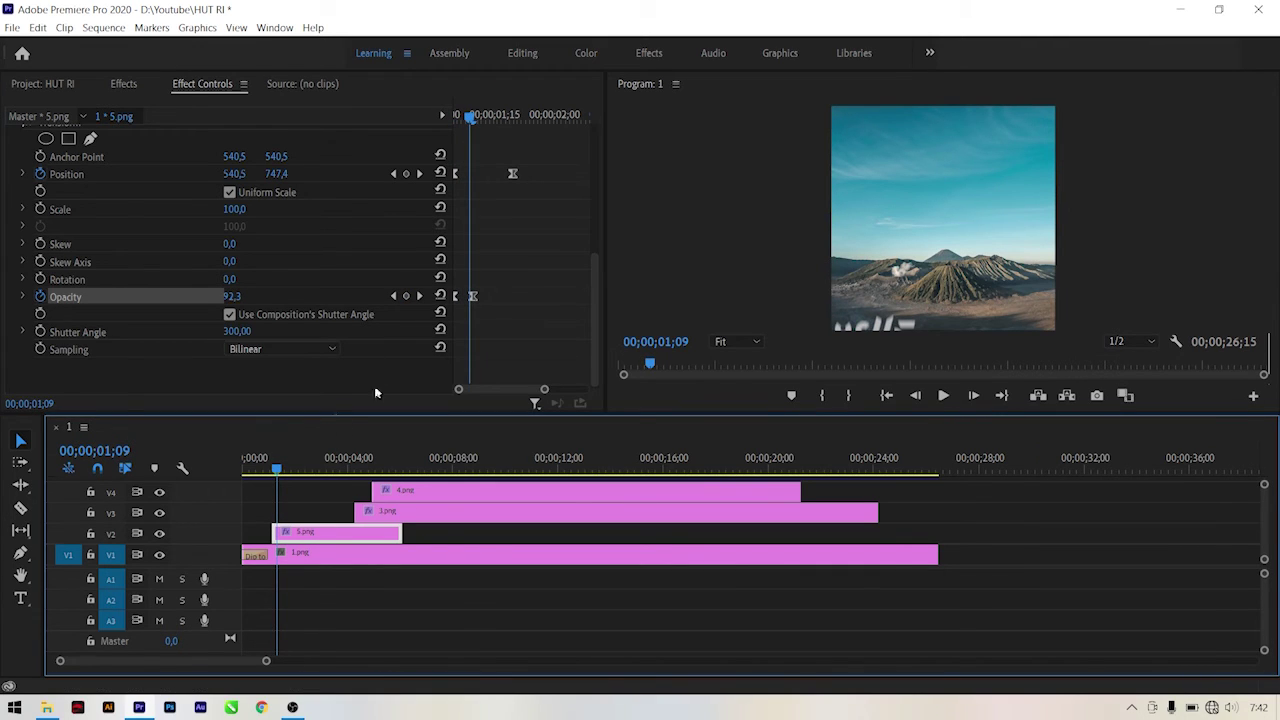
{"action": "left_click_drag", "start_coordinate": [472, 114], "coordinate": [474, 141]}
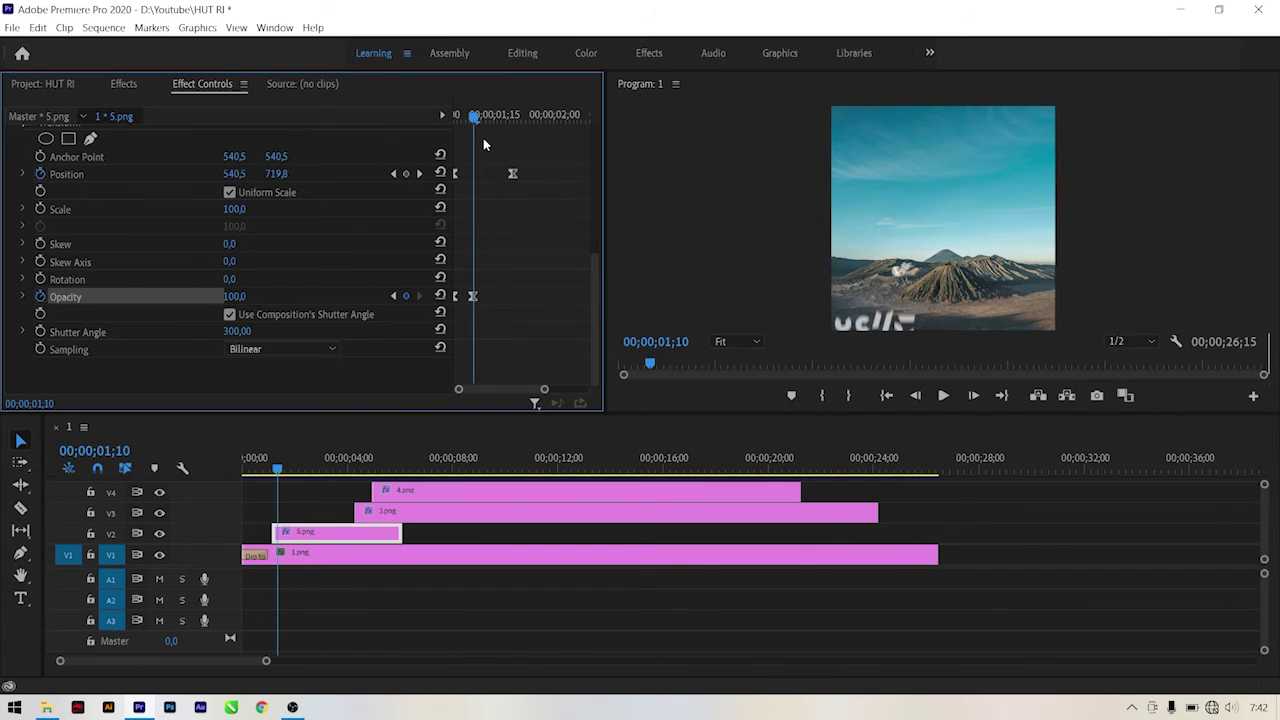
{"action": "key", "text": "shift+Right"}
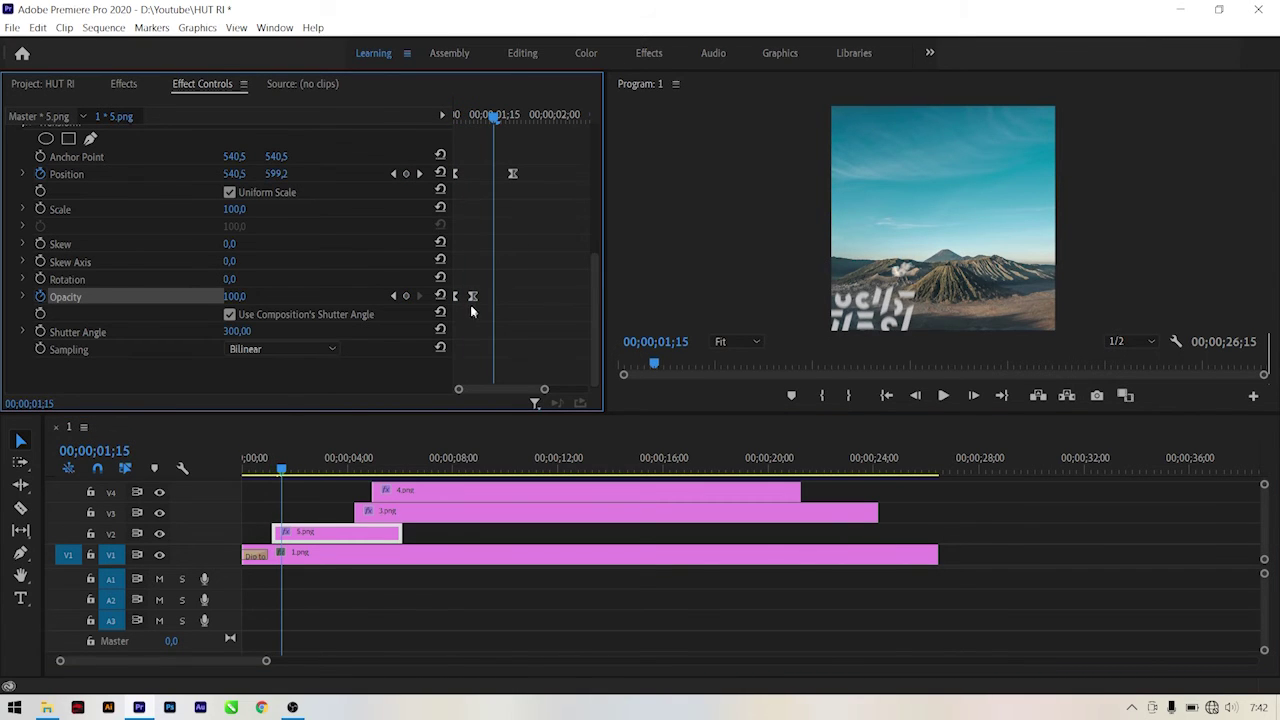
{"action": "left_click_drag", "start_coordinate": [473, 297], "coordinate": [492, 297]}
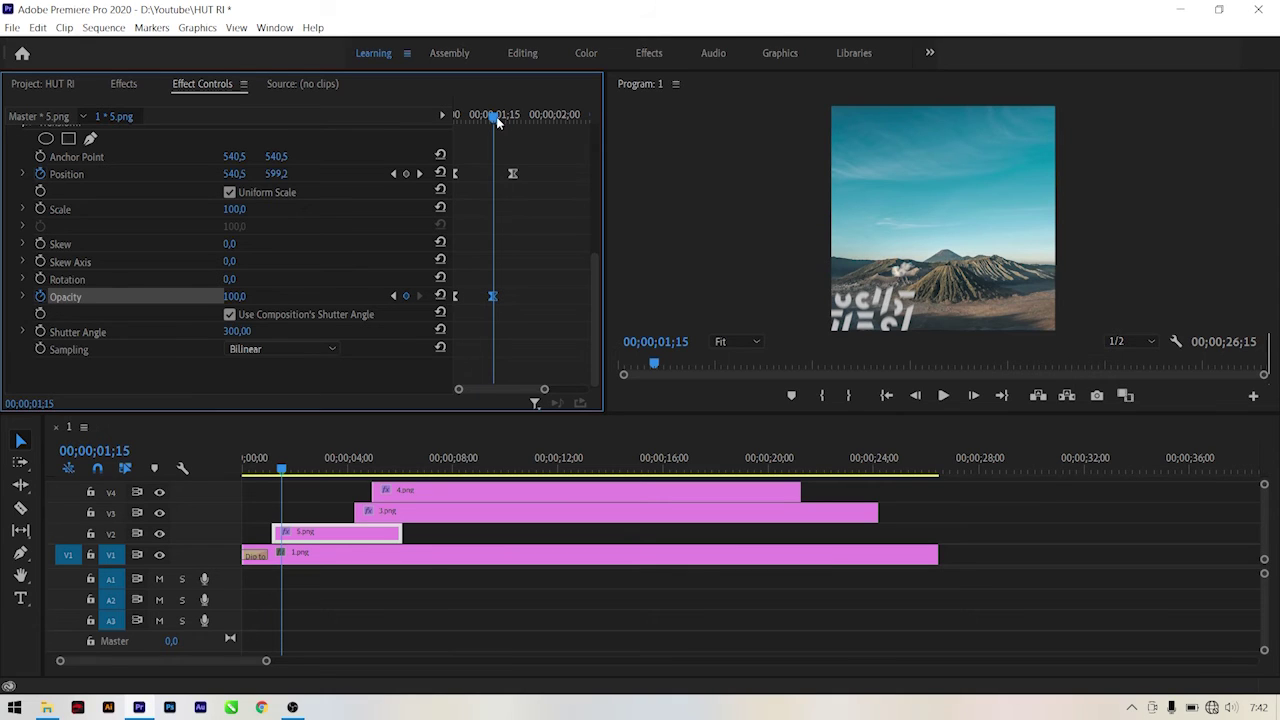
{"action": "mouse_move", "coordinate": [493, 116]}
{"action": "left_mouse_down"}
{"action": "mouse_move", "coordinate": [430, 115]}
{"action": "mouse_move", "coordinate": [462, 157]}
{"action": "left_mouse_up"}
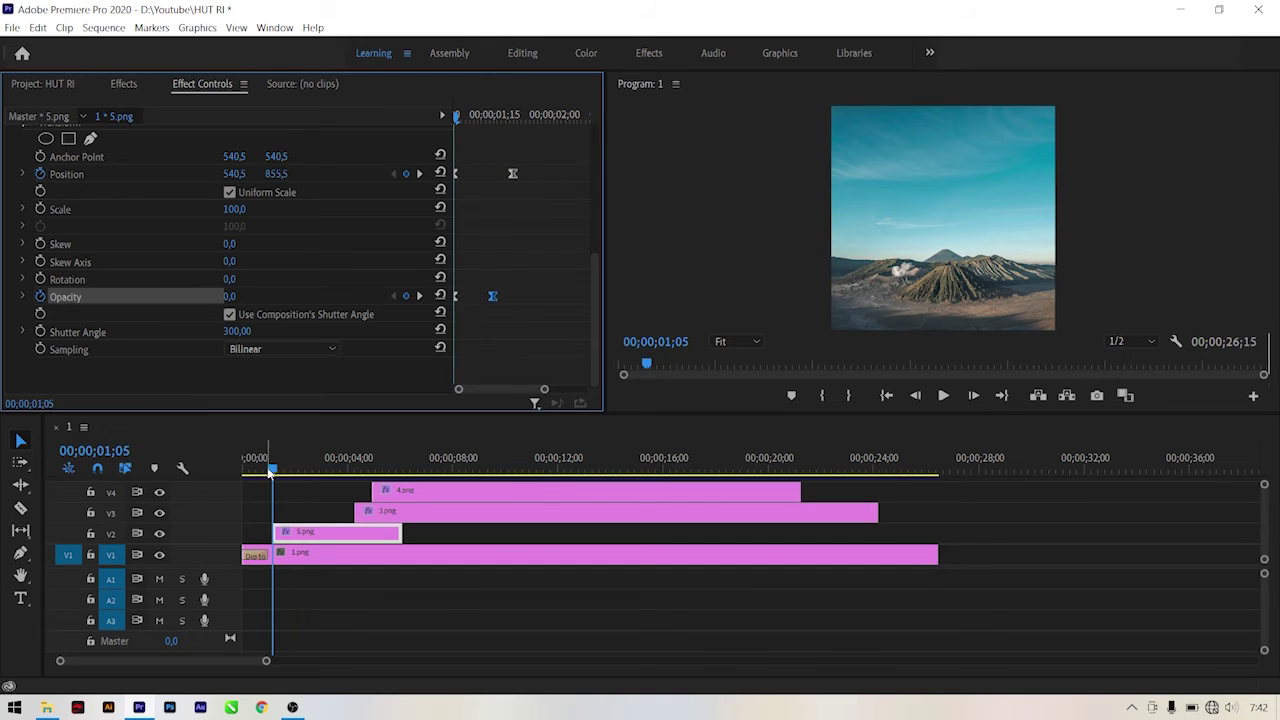
- Play back the sequence, then lengthen 5.png toward the end of 3.png
{"action": "left_click_drag", "start_coordinate": [274, 470], "coordinate": [226, 468]}
{"action": "key", "text": "space"}
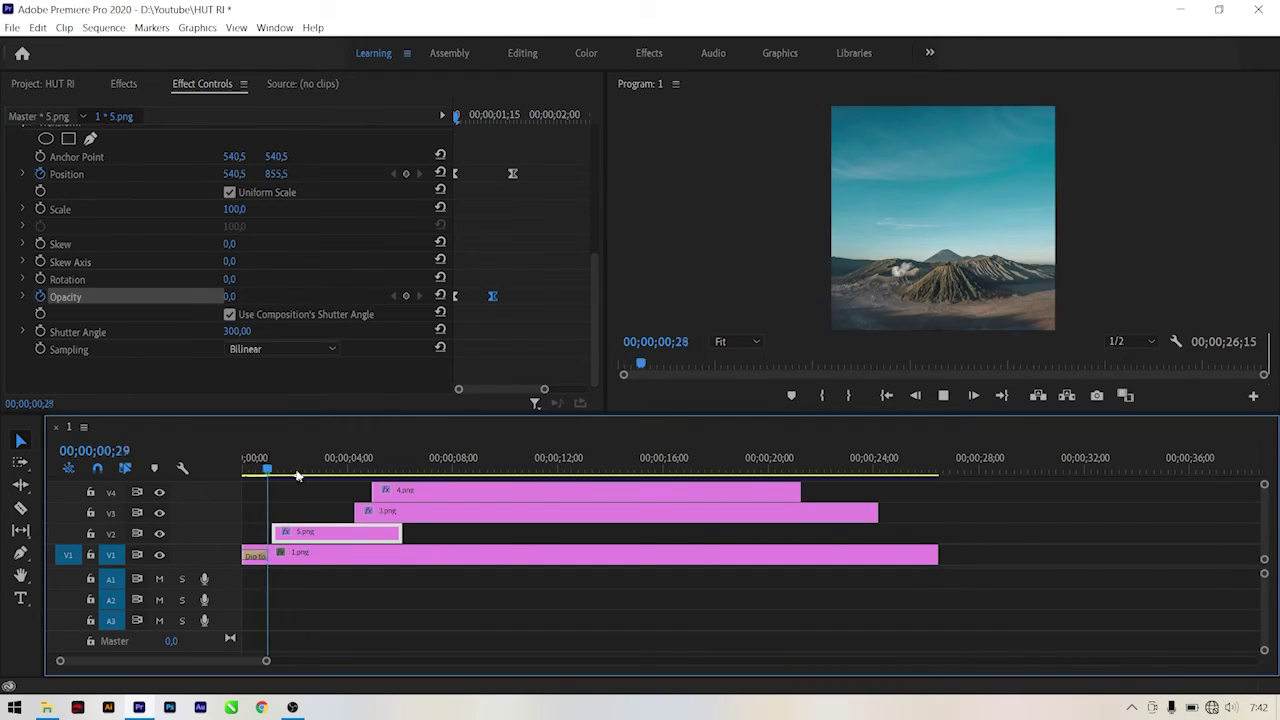
{"action": "key", "text": "space"}
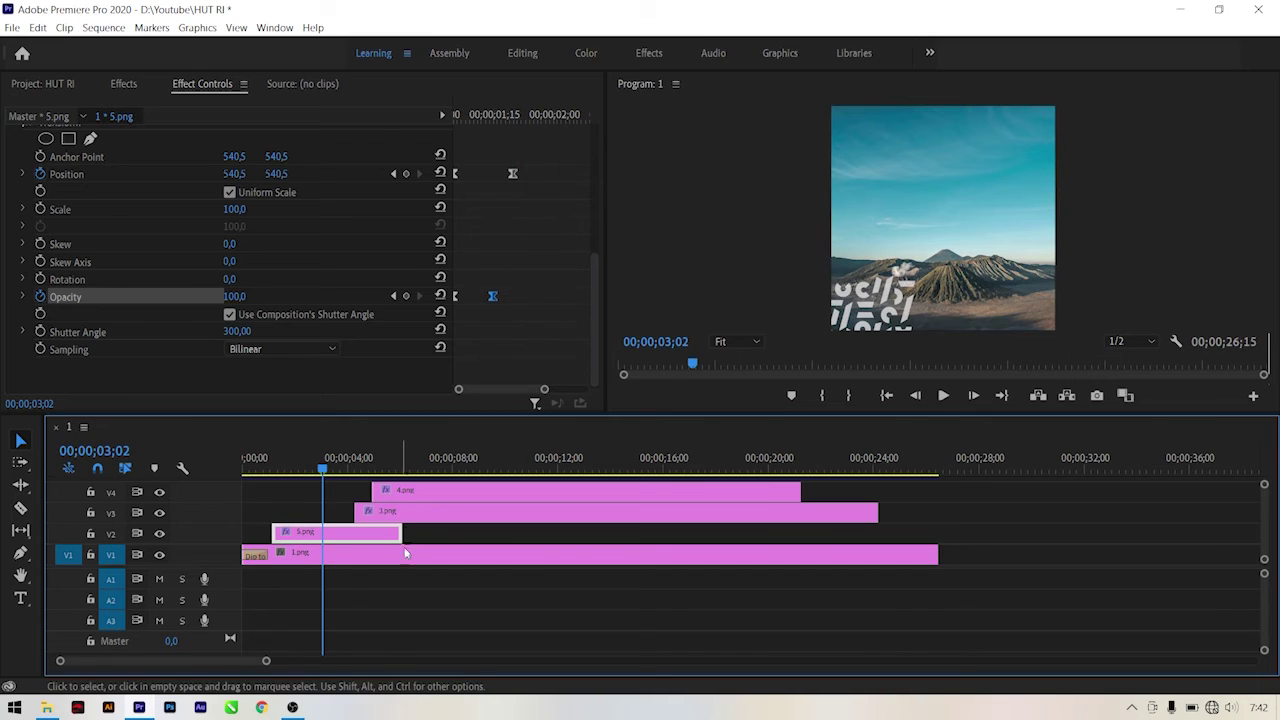
{"action": "mouse_move", "coordinate": [401, 532]}
{"action": "left_mouse_down"}
{"action": "mouse_move", "coordinate": [493, 521]}
{"action": "mouse_move", "coordinate": [892, 532]}
{"action": "left_mouse_up"}
{"action": "left_click", "coordinate": [931, 503]}
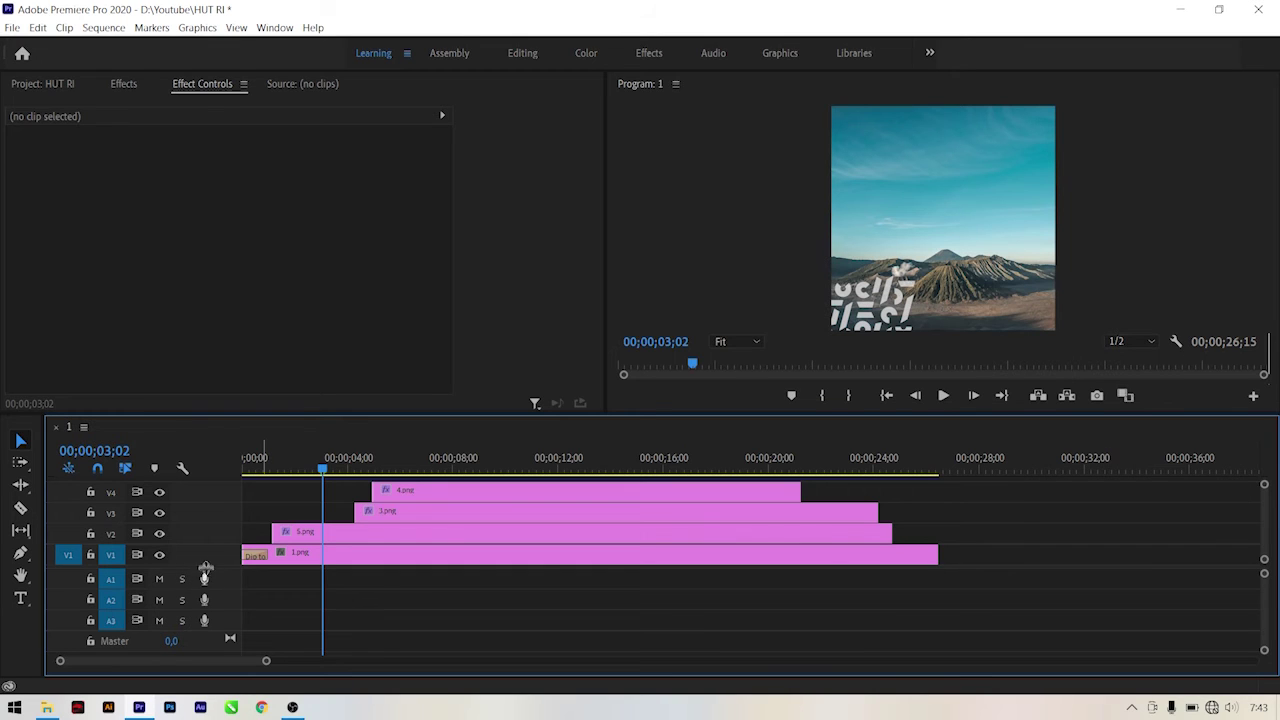
- Shift 3.png and 4.png about 1;24 earlier so they follow 5.png
{"action": "left_click_drag", "start_coordinate": [206, 578], "coordinate": [206, 622]}
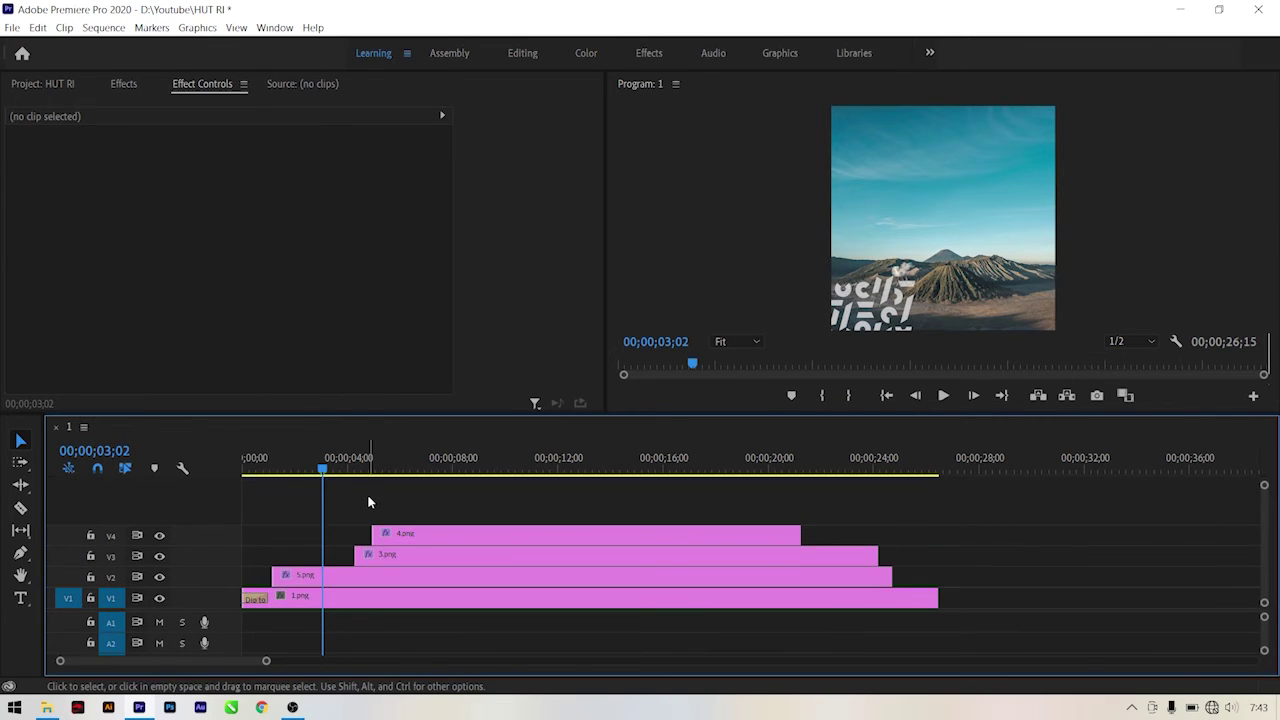
{"action": "left_click", "coordinate": [312, 577]}
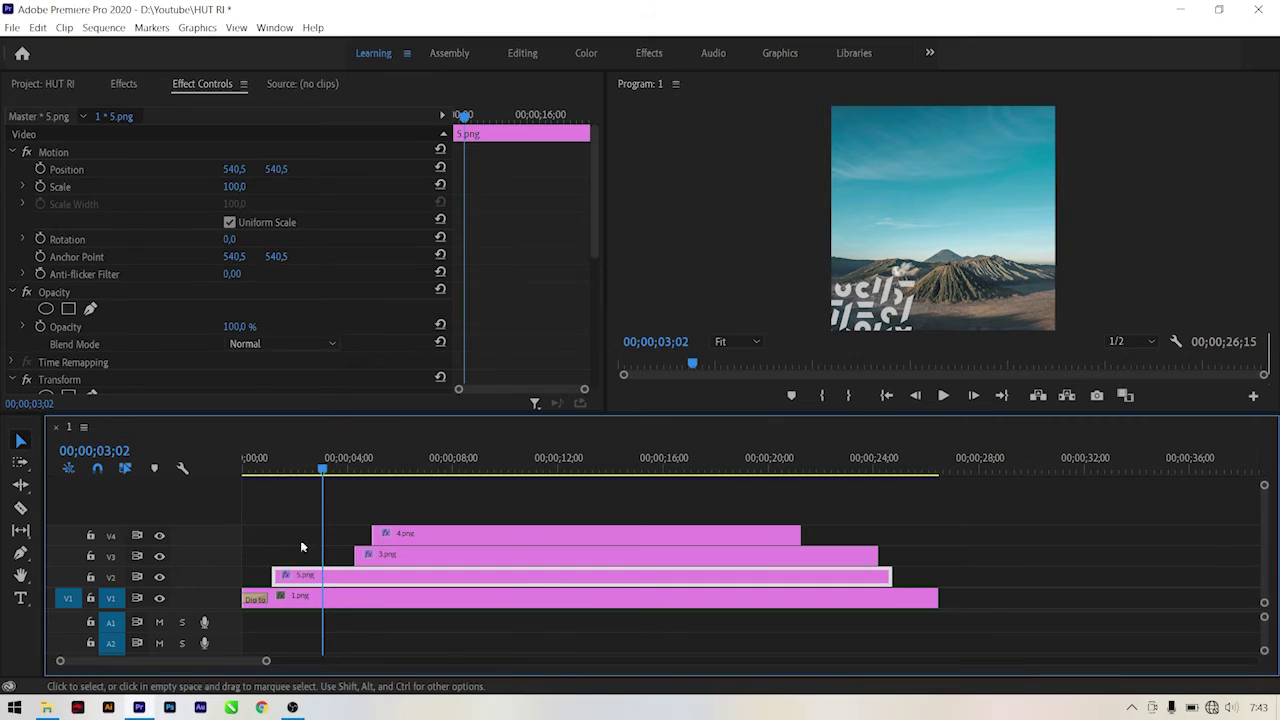
{"action": "mouse_move", "coordinate": [594, 240]}
{"action": "left_mouse_down"}
{"action": "mouse_move", "coordinate": [610, 366]}
{"action": "mouse_move", "coordinate": [482, 390]}
{"action": "left_mouse_up"}
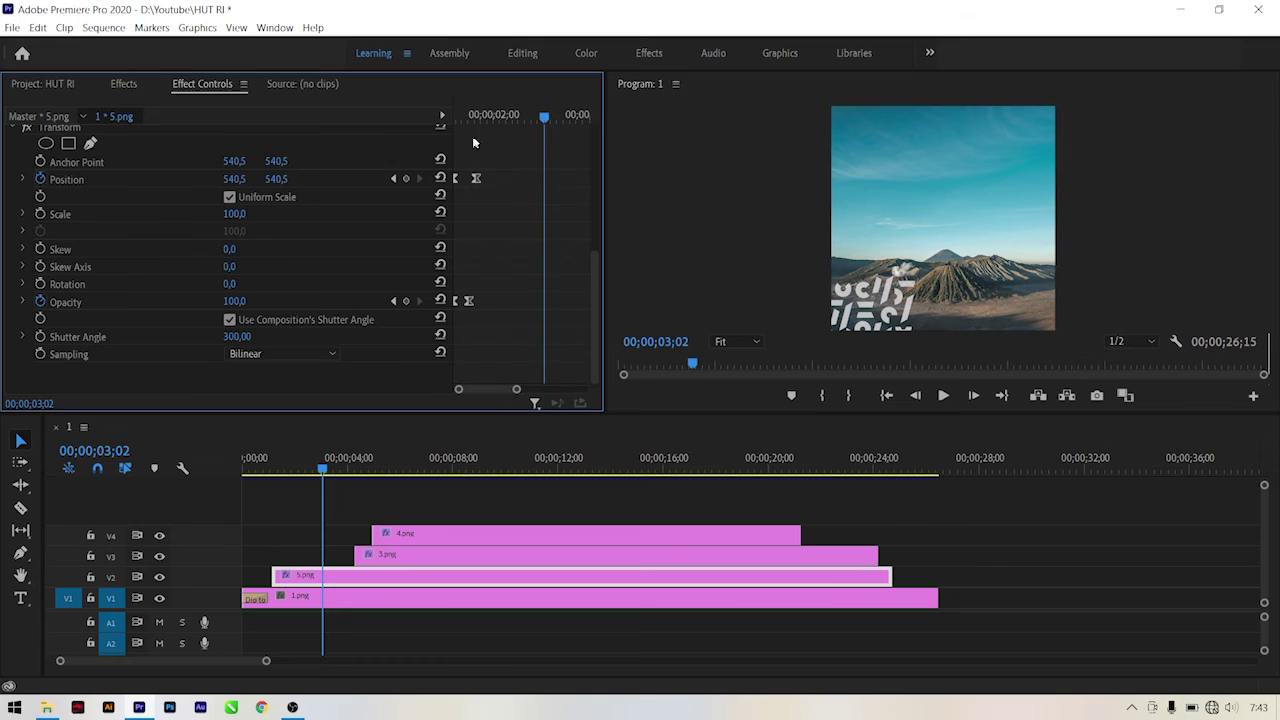
{"action": "left_click_drag", "start_coordinate": [493, 115], "coordinate": [484, 117]}
{"action": "mouse_move", "coordinate": [466, 502]}
{"action": "left_mouse_down"}
{"action": "mouse_move", "coordinate": [388, 562]}
{"action": "mouse_move", "coordinate": [320, 558]}
{"action": "left_mouse_up"}
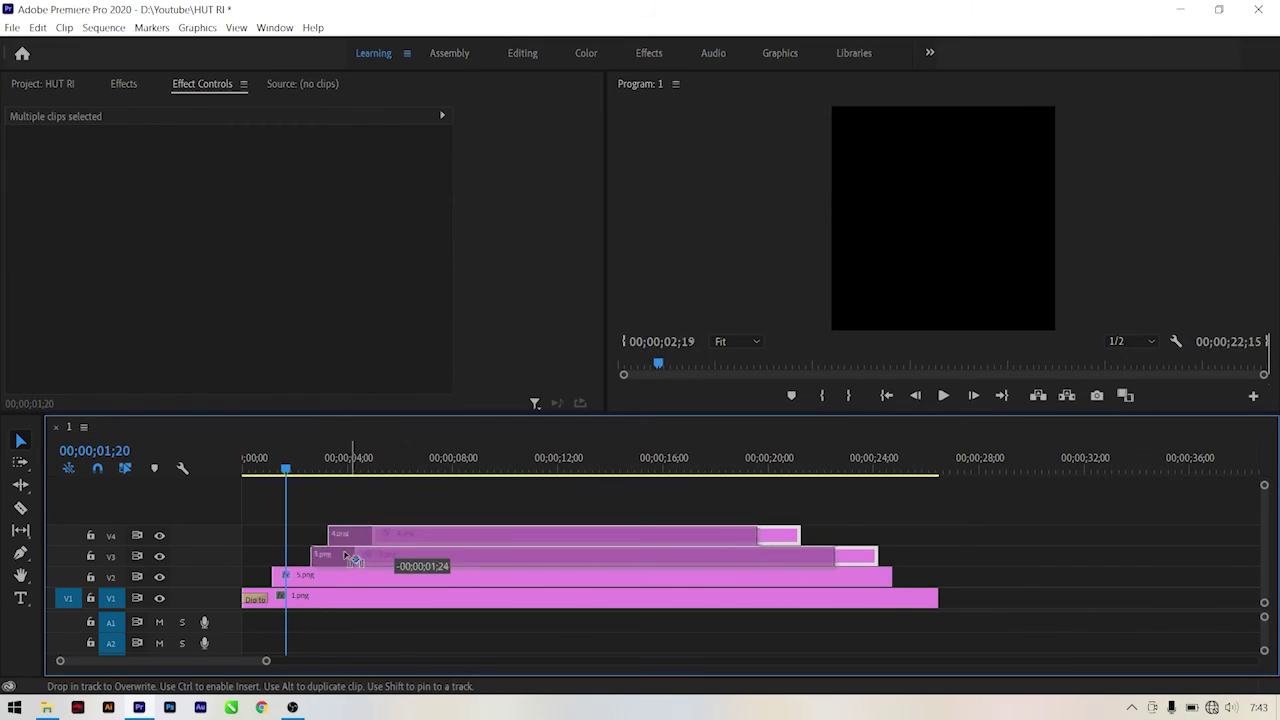
{"action": "left_click", "coordinate": [334, 503]}
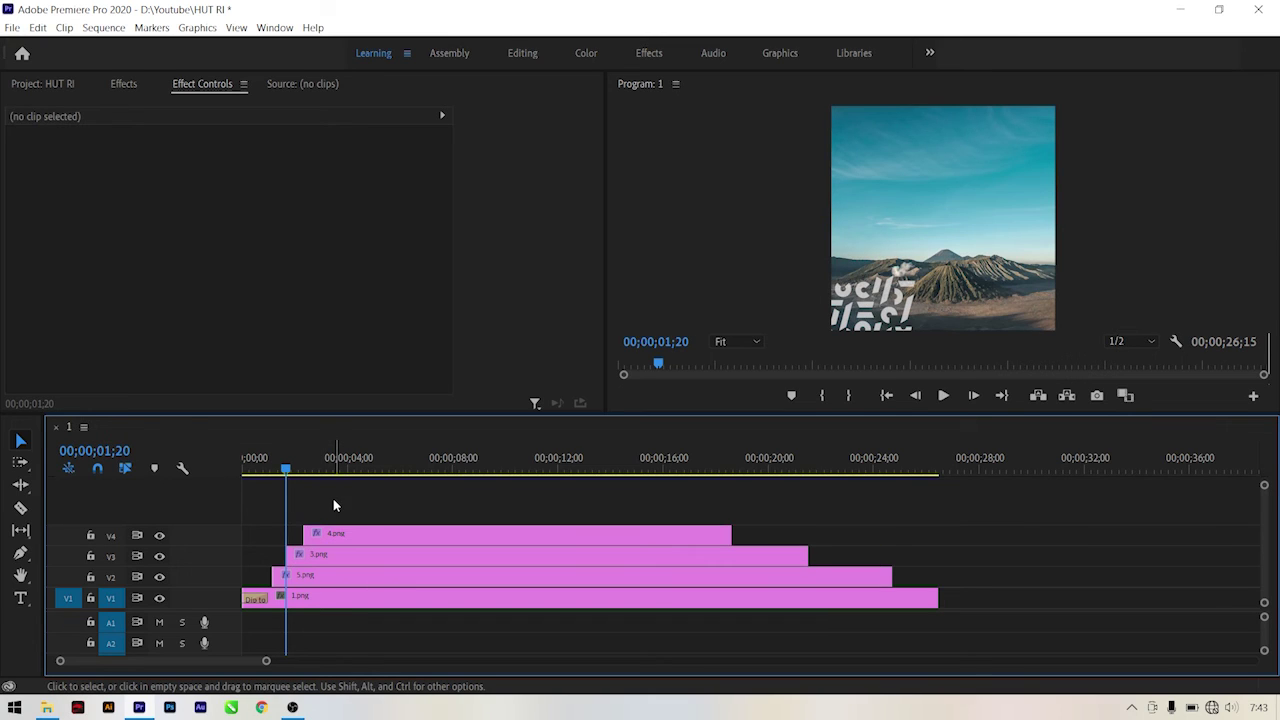
{"action": "mouse_move", "coordinate": [298, 472]}
{"action": "left_mouse_down"}
{"action": "mouse_move", "coordinate": [319, 474]}
{"action": "mouse_move", "coordinate": [300, 479]}
{"action": "left_mouse_up"}
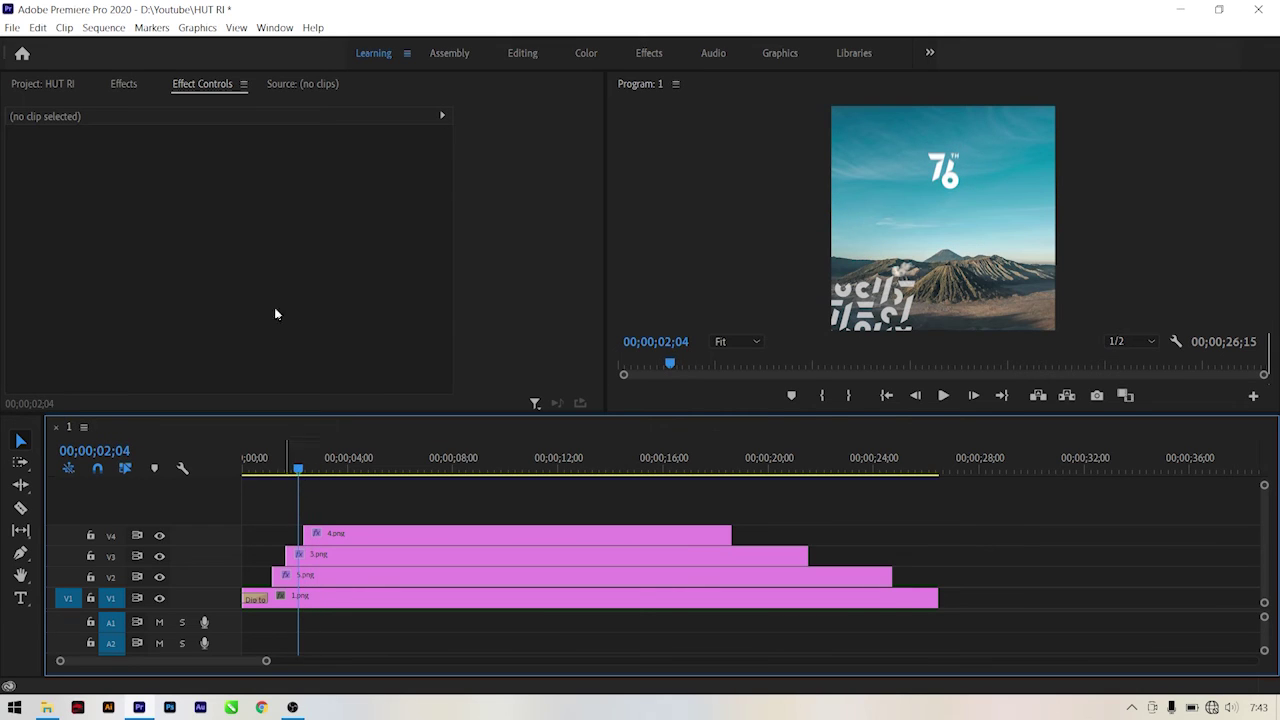
- Place 2.png from the Project bin onto a new V5 track at the playhead
{"action": "left_click", "coordinate": [125, 86]}
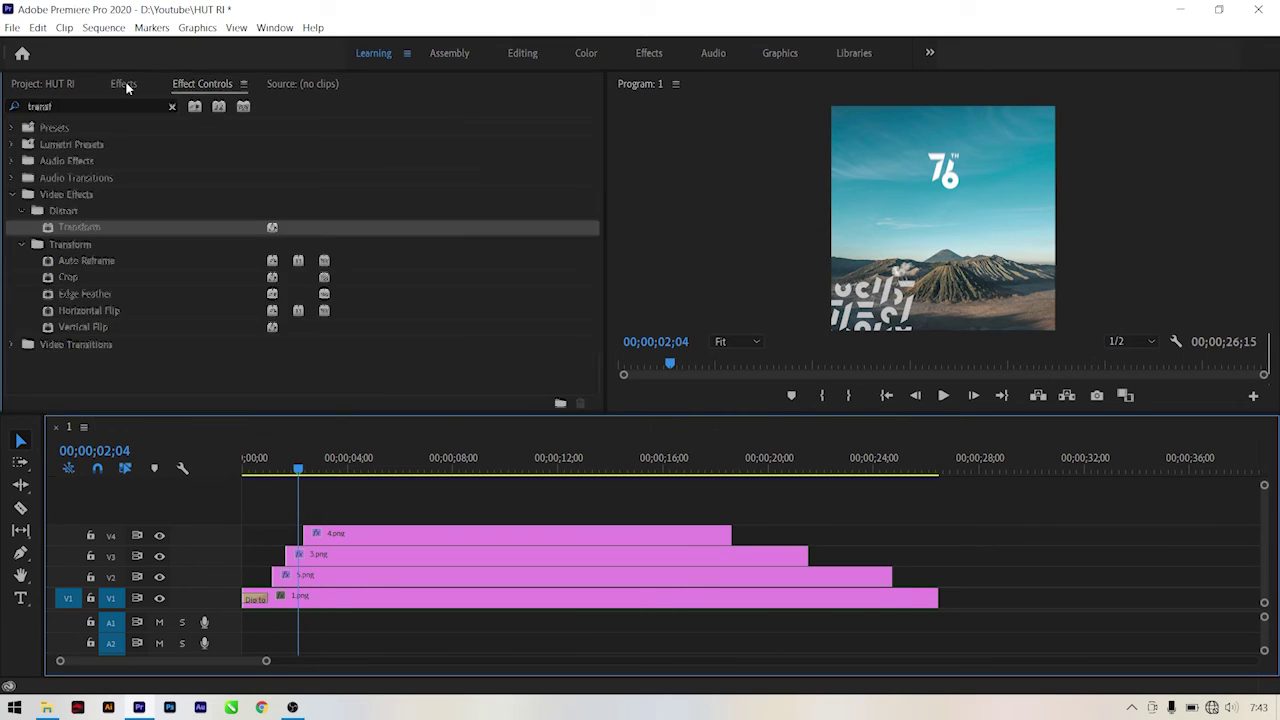
{"action": "left_click", "coordinate": [52, 86]}
{"action": "left_click_drag", "start_coordinate": [228, 190], "coordinate": [350, 512]}
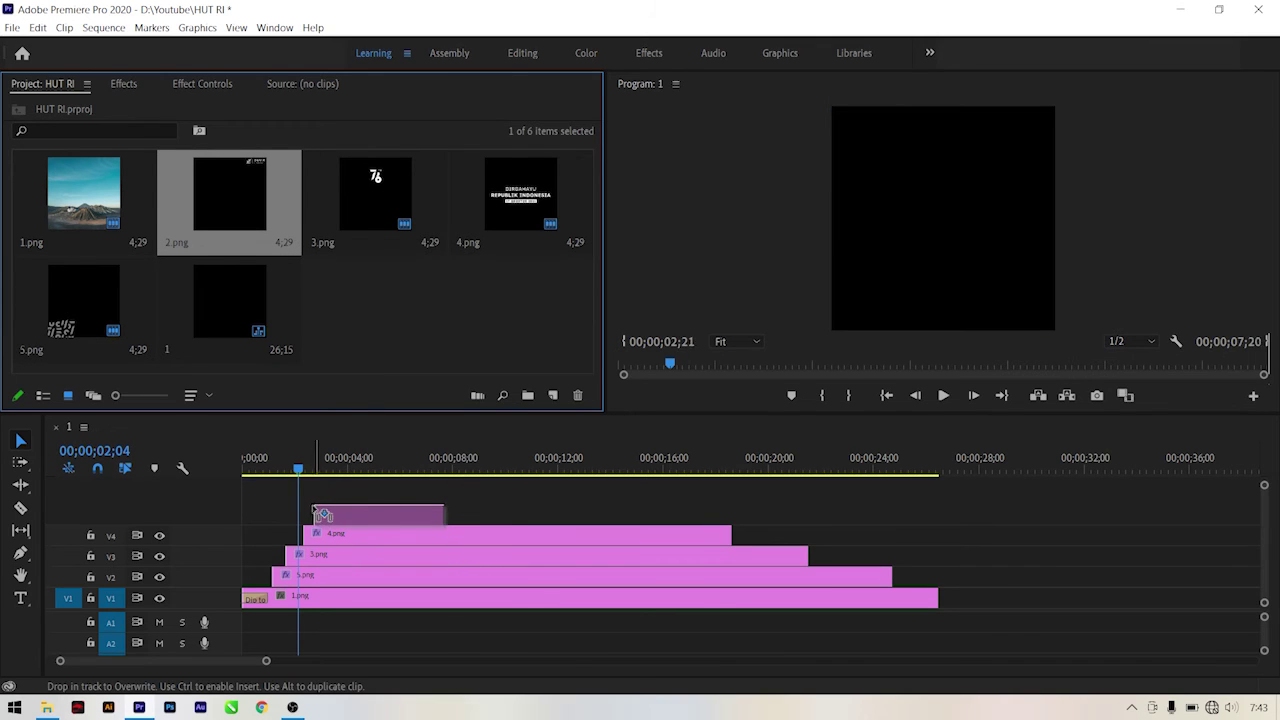
{"action": "left_click_drag", "start_coordinate": [357, 515], "coordinate": [308, 513]}
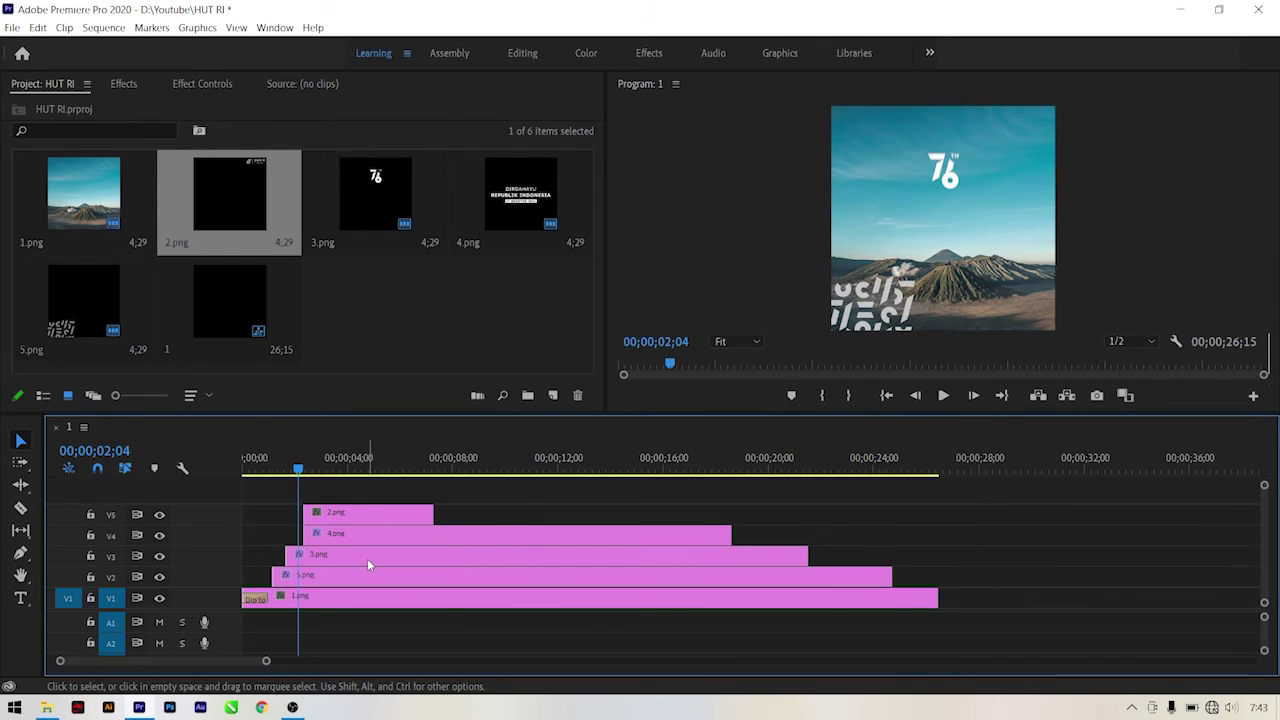
- Apply the Transform effect to 2.png and preview its first frames
{"action": "left_click", "coordinate": [121, 85]}
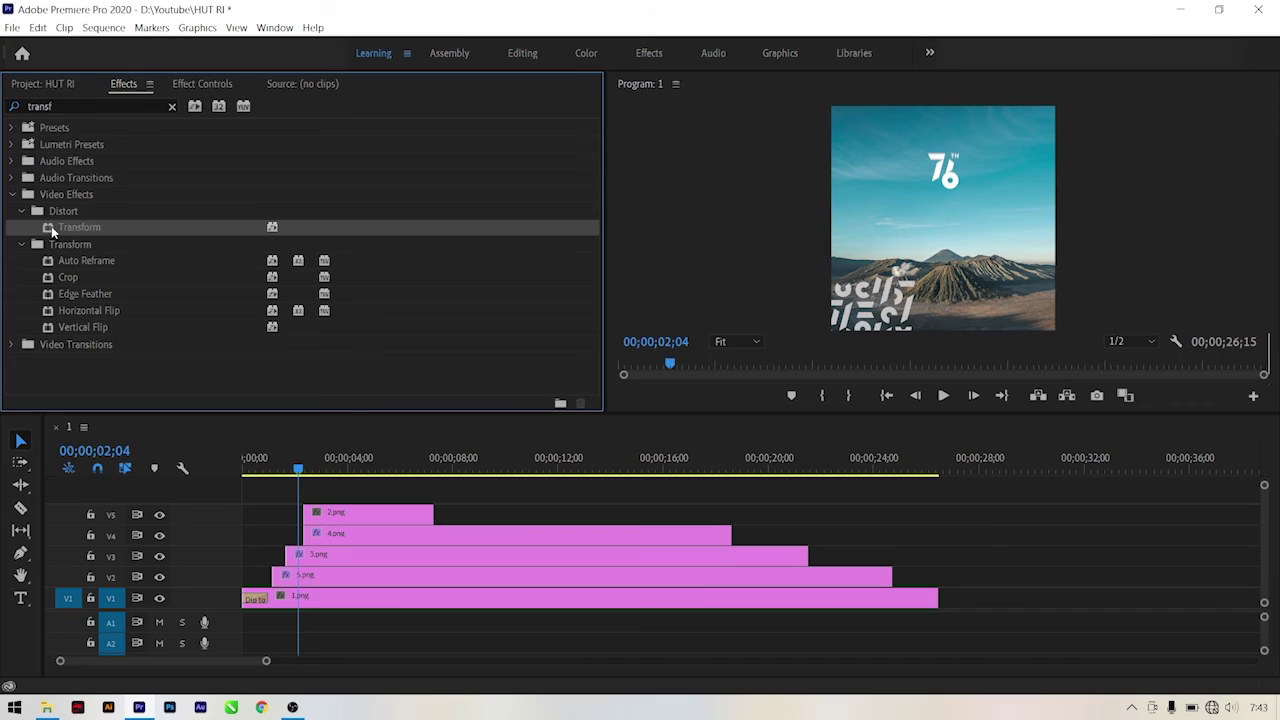
{"action": "left_click_drag", "start_coordinate": [51, 227], "coordinate": [348, 518]}
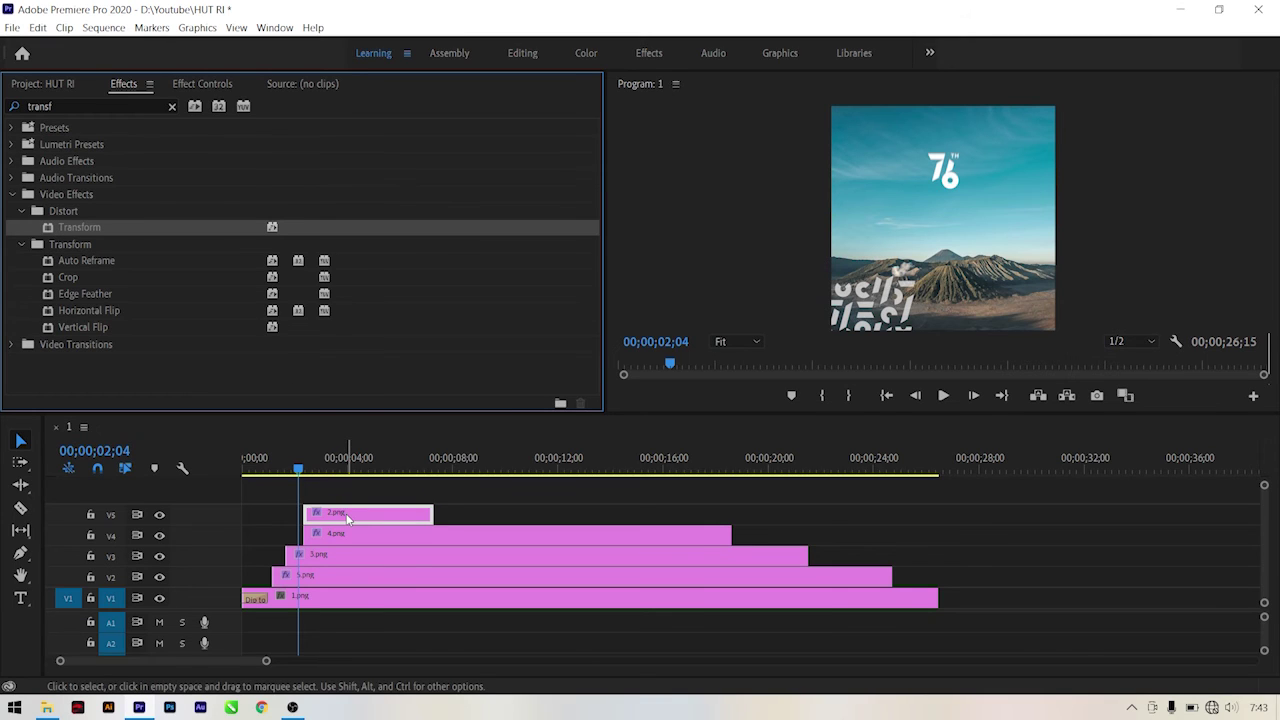
{"action": "left_click_drag", "start_coordinate": [310, 472], "coordinate": [312, 477]}
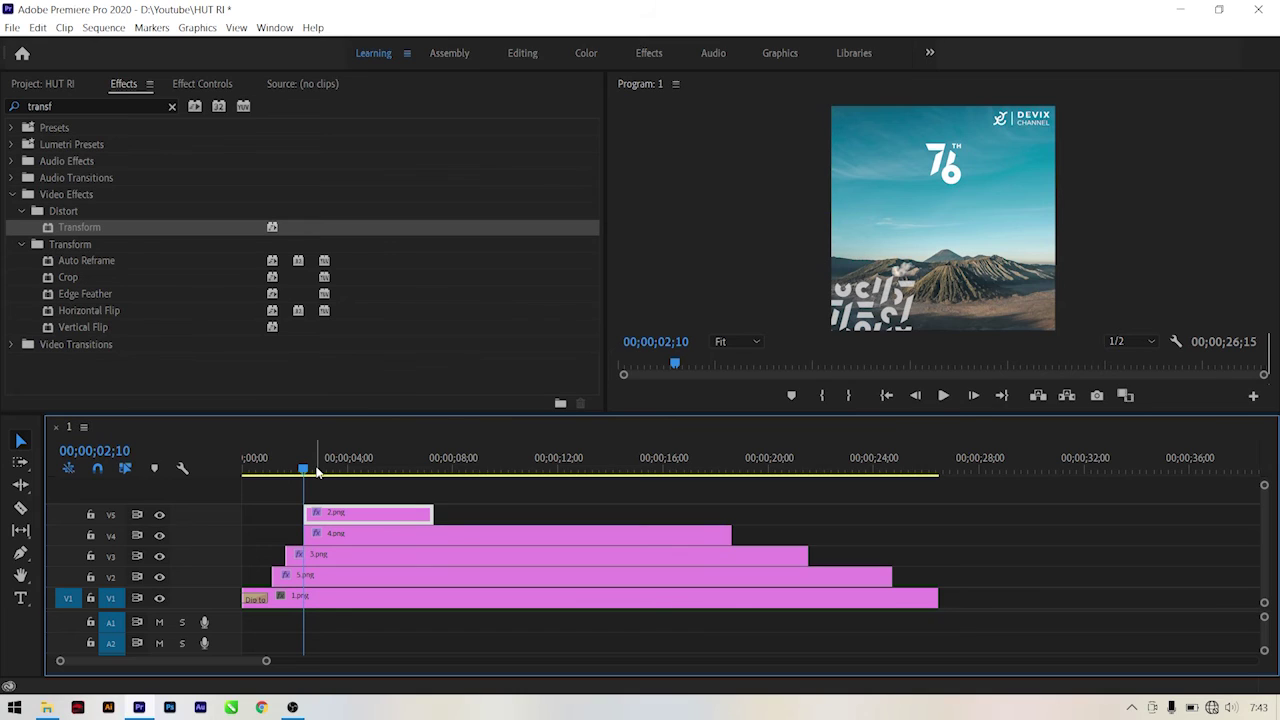
{"action": "left_click_drag", "start_coordinate": [317, 471], "coordinate": [317, 471]}
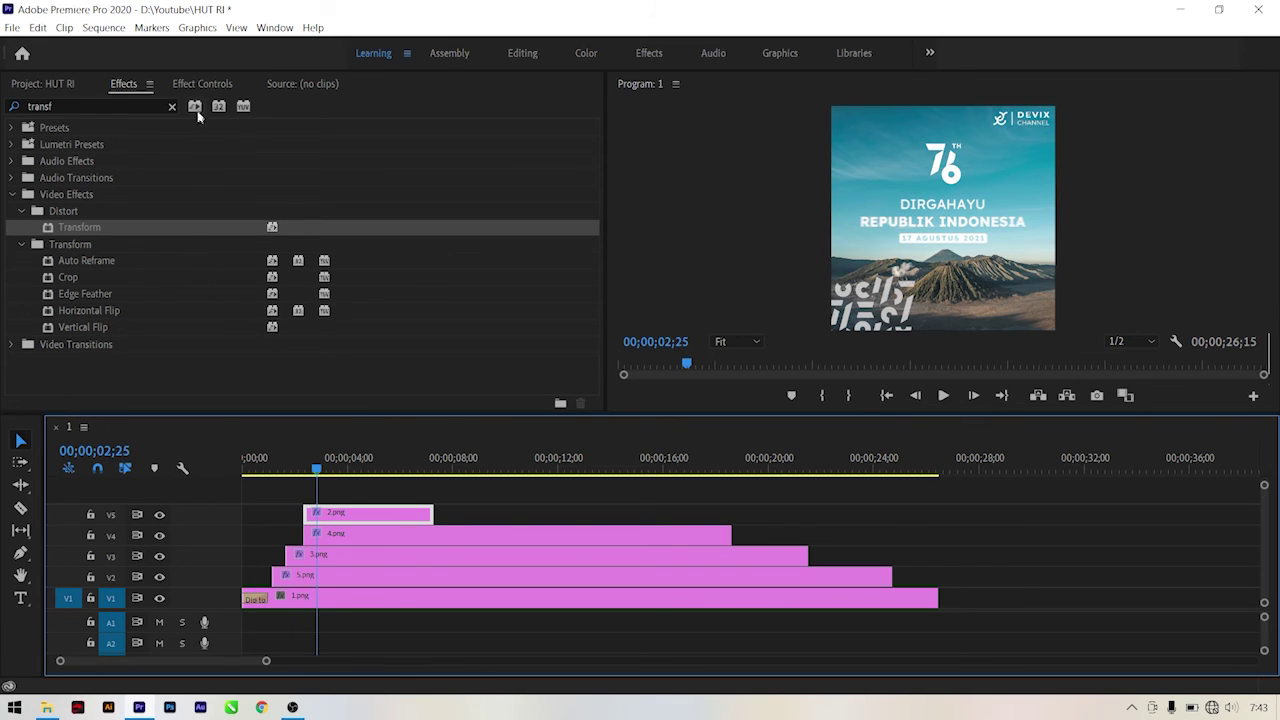
{"action": "left_click", "coordinate": [196, 80]}
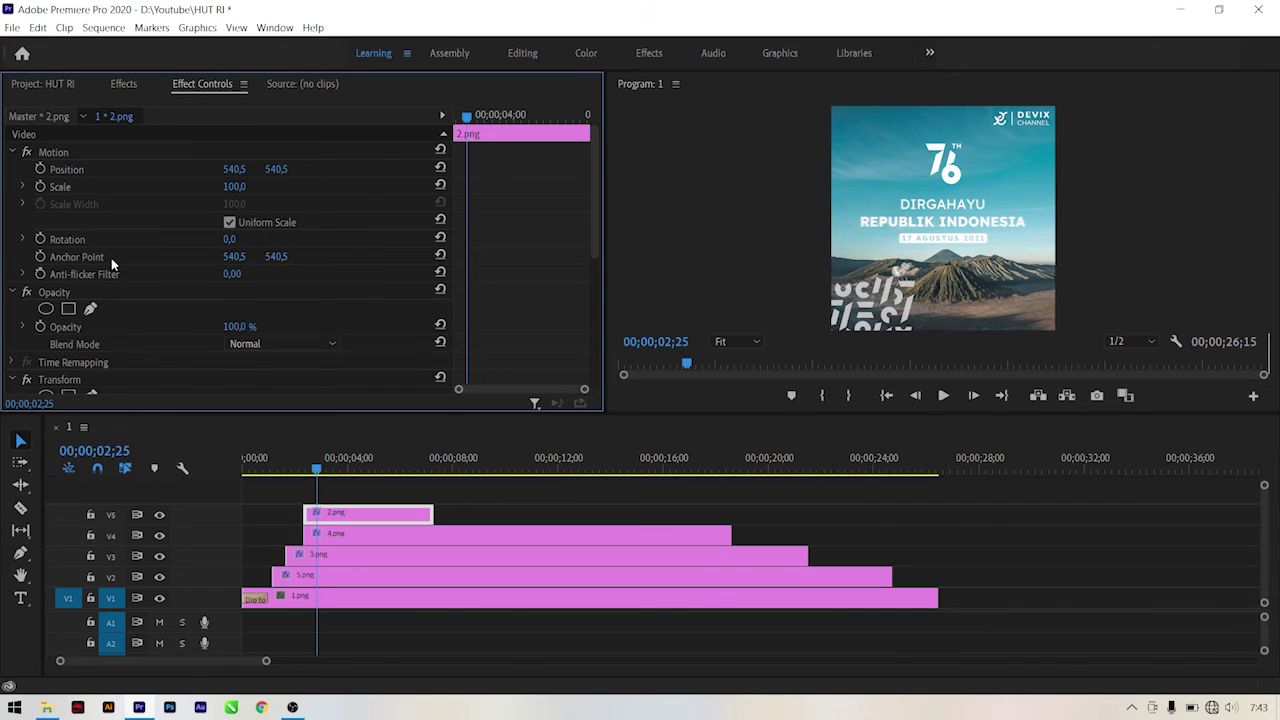
- Set 2.png's Transform Shutter Angle to 300
{"action": "scroll", "coordinate": [100, 314], "scroll_direction": "down", "scroll_amount": 2}
{"action": "scroll", "coordinate": [96, 321], "scroll_direction": "down", "scroll_amount": 3}
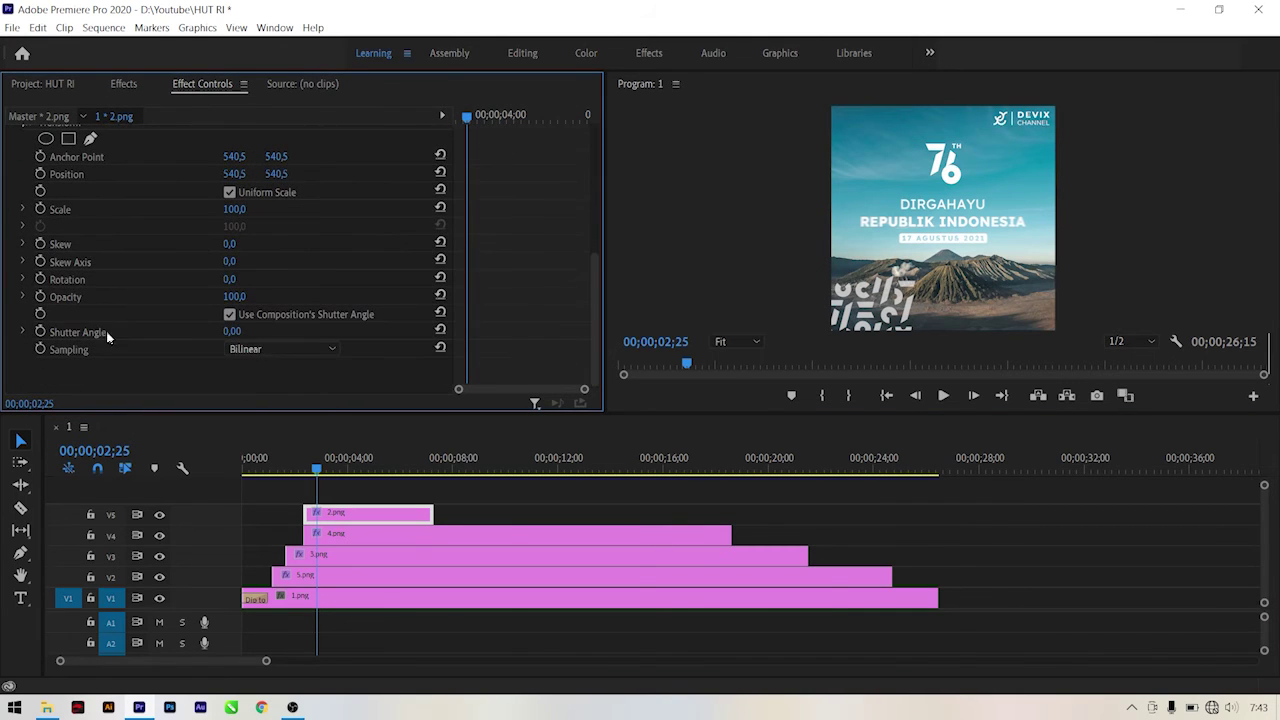
{"action": "left_click", "coordinate": [236, 331]}
{"action": "type", "text": "300"}
{"action": "key", "text": "Return"}
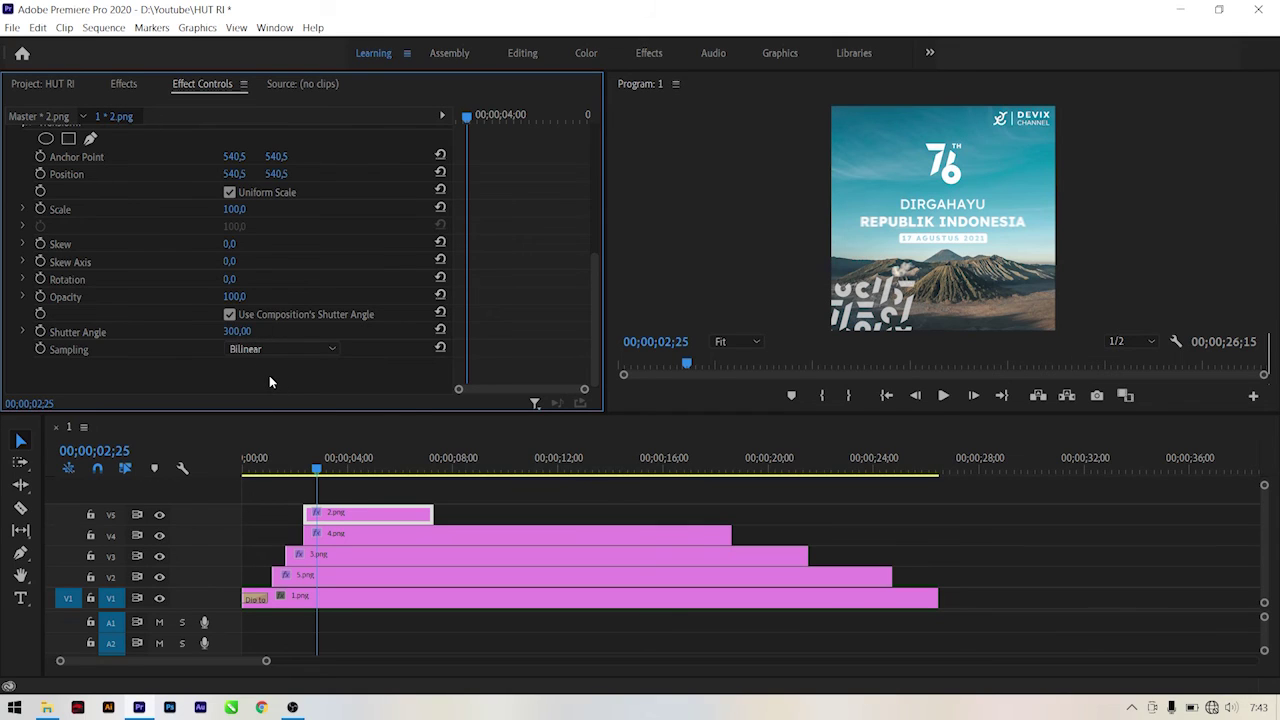
- Keyframe 2.png's Position with eased Y 426,5 at 02;10, and extend it to end with 4.png
{"action": "left_click", "coordinate": [40, 173]}
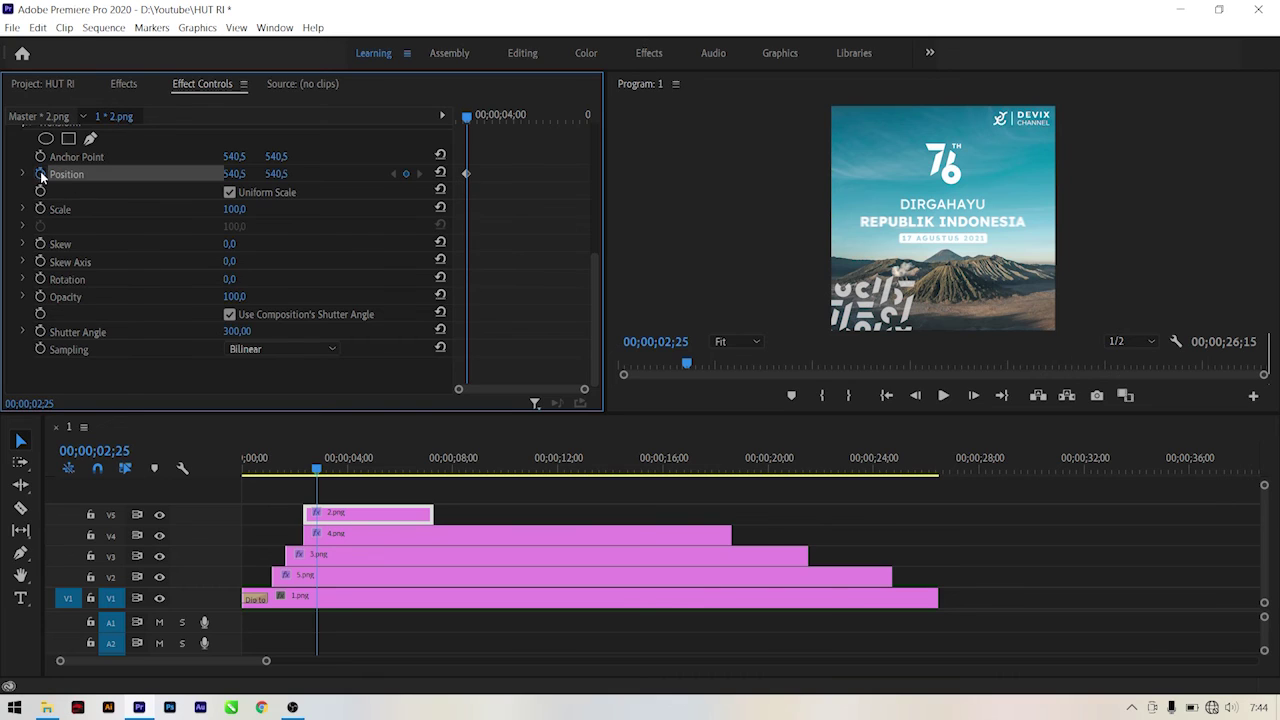
{"action": "left_click_drag", "start_coordinate": [468, 118], "coordinate": [455, 117]}
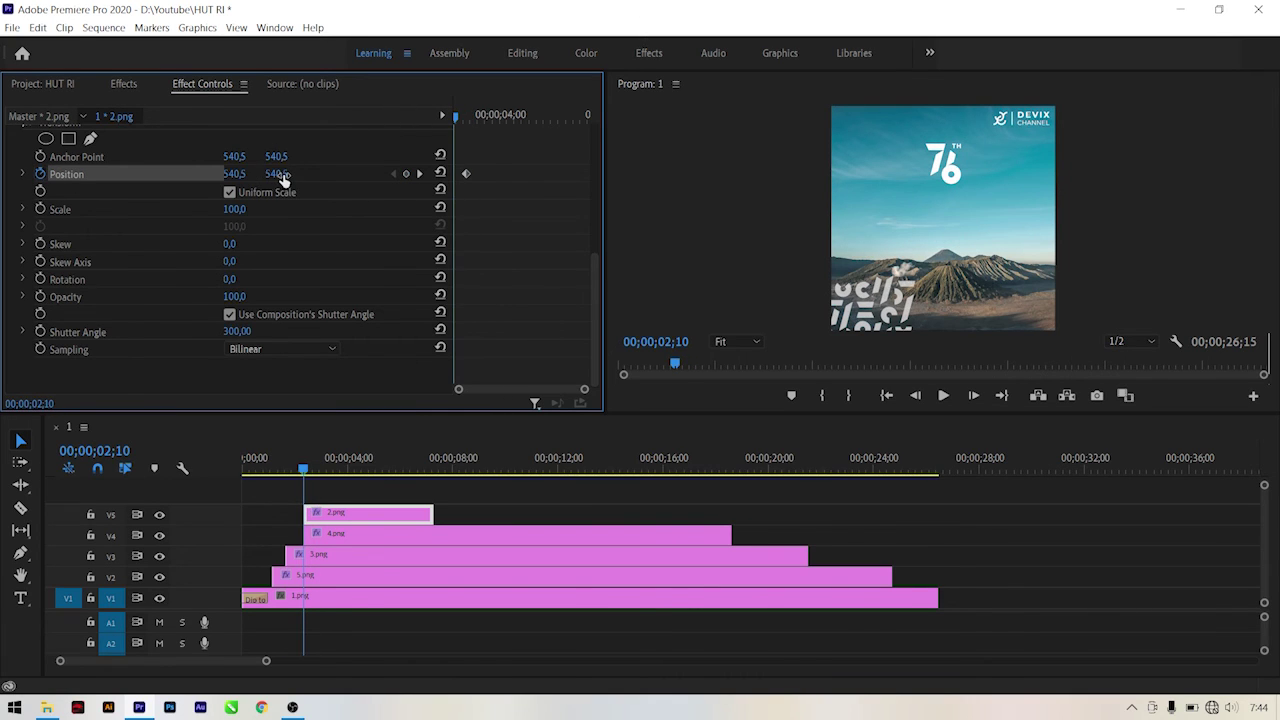
{"action": "mouse_move", "coordinate": [276, 173]}
{"action": "left_mouse_down"}
{"action": "mouse_move", "coordinate": [240, 173]}
{"action": "mouse_move", "coordinate": [272, 173]}
{"action": "left_mouse_up"}
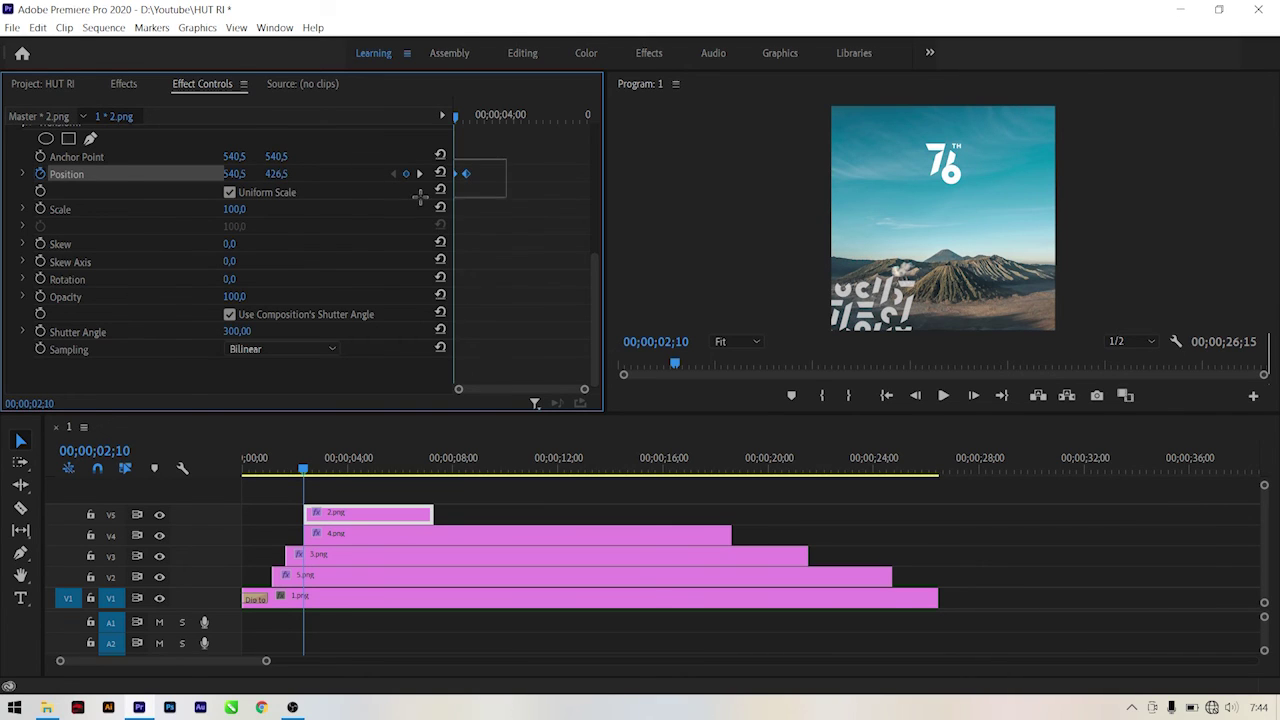
{"action": "right_click", "coordinate": [463, 176]}
{"action": "mouse_move", "coordinate": [590, 294]}
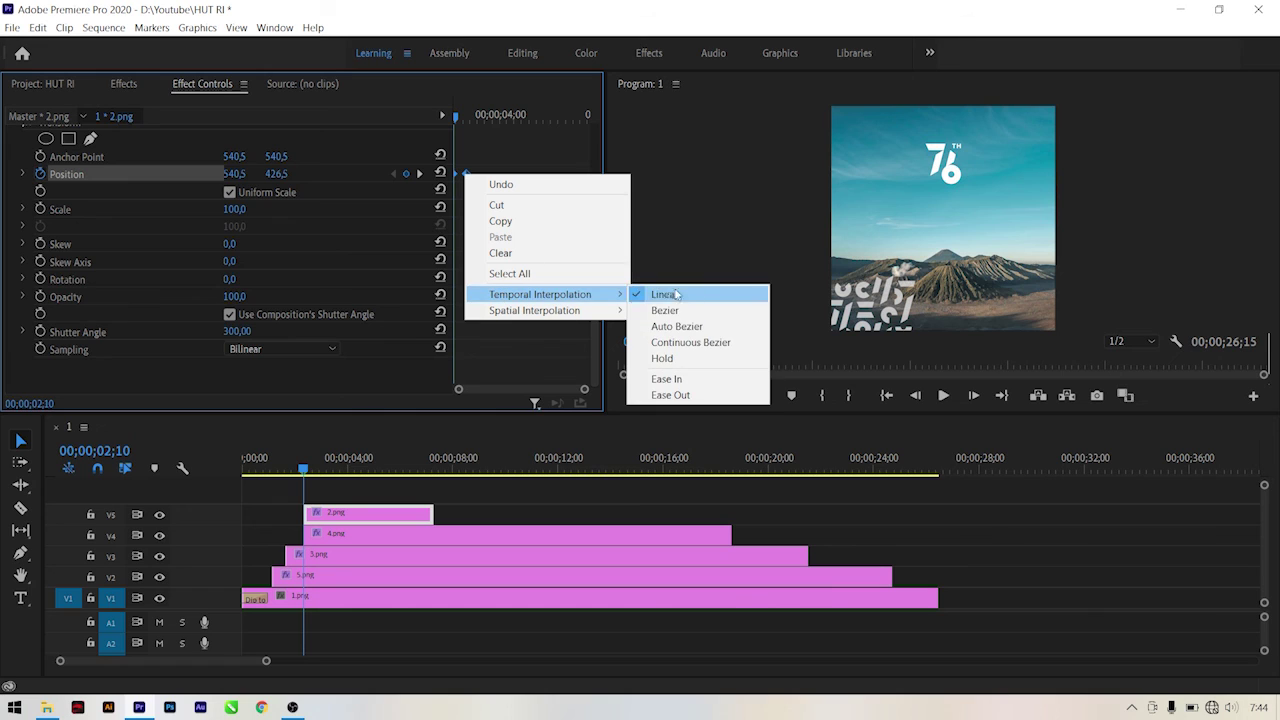
{"action": "left_click", "coordinate": [678, 363]}
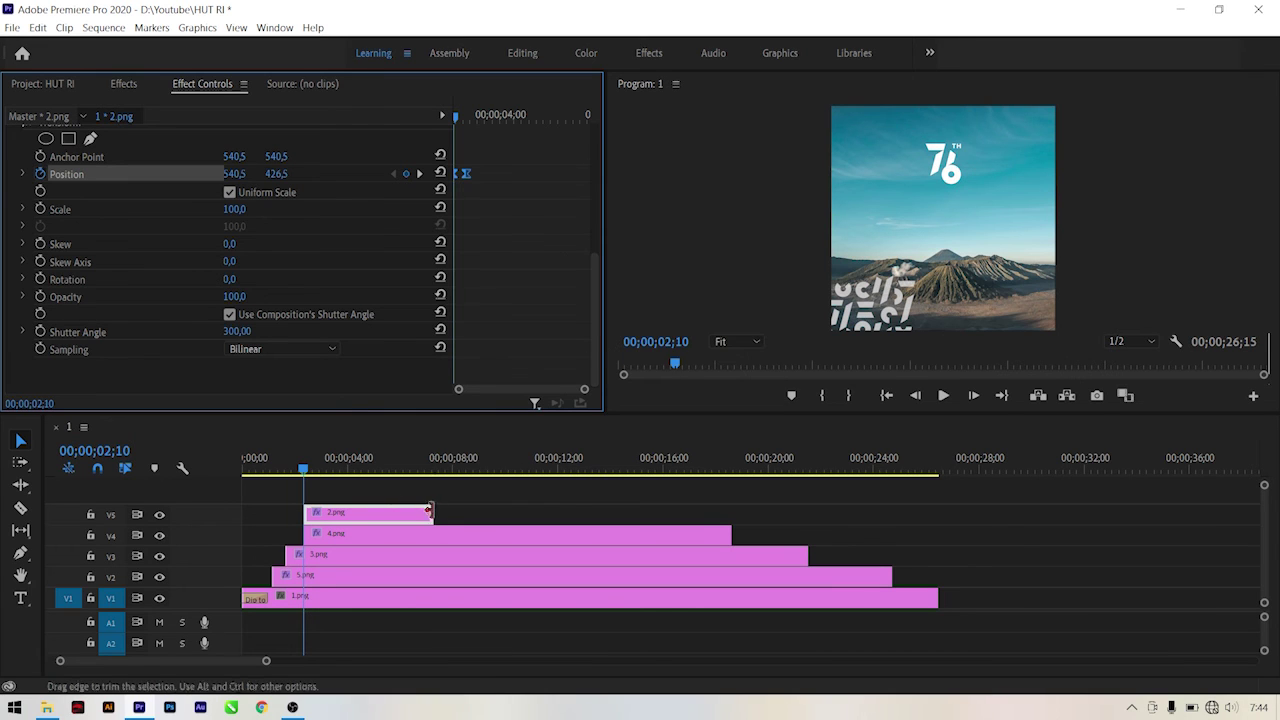
{"action": "mouse_move", "coordinate": [431, 512]}
{"action": "left_mouse_down"}
{"action": "mouse_move", "coordinate": [745, 497]}
{"action": "mouse_move", "coordinate": [732, 500]}
{"action": "left_mouse_up"}
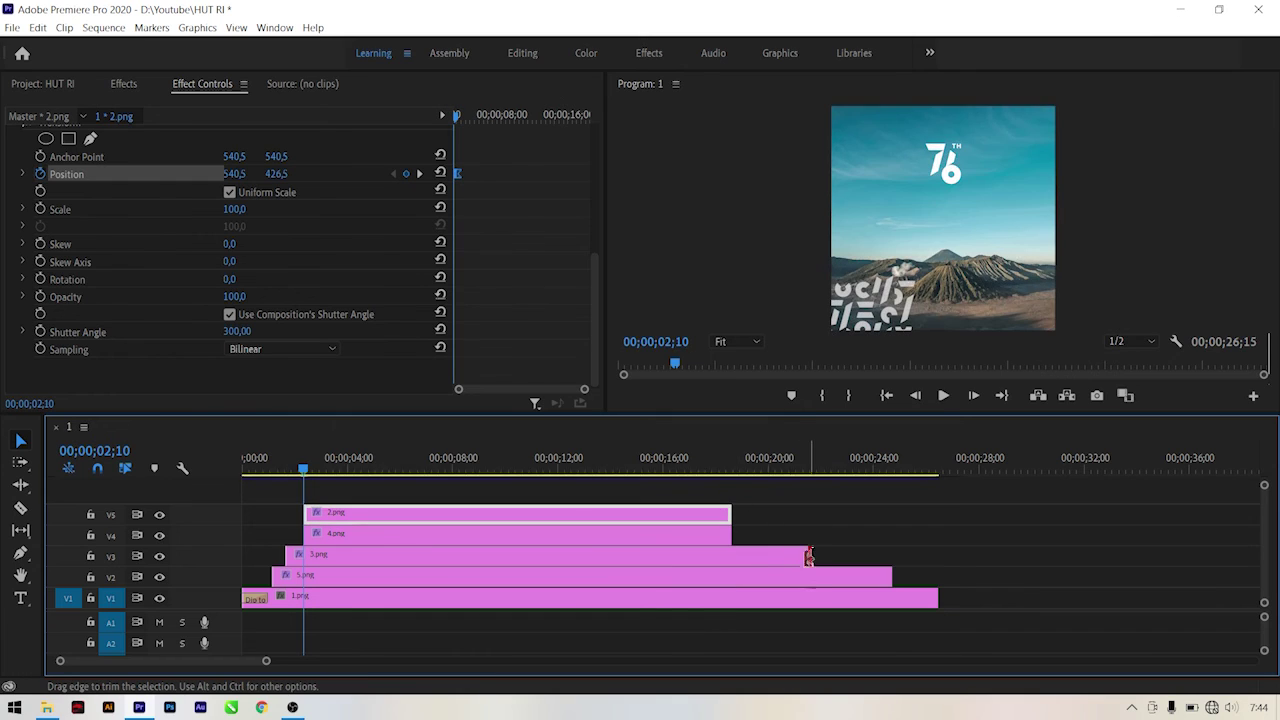
- Trim 3.png, 5.png and the mountain photo to end with 4.png, then return to the start
{"action": "left_click_drag", "start_coordinate": [807, 553], "coordinate": [731, 555]}
{"action": "left_click_drag", "start_coordinate": [897, 576], "coordinate": [899, 568]}
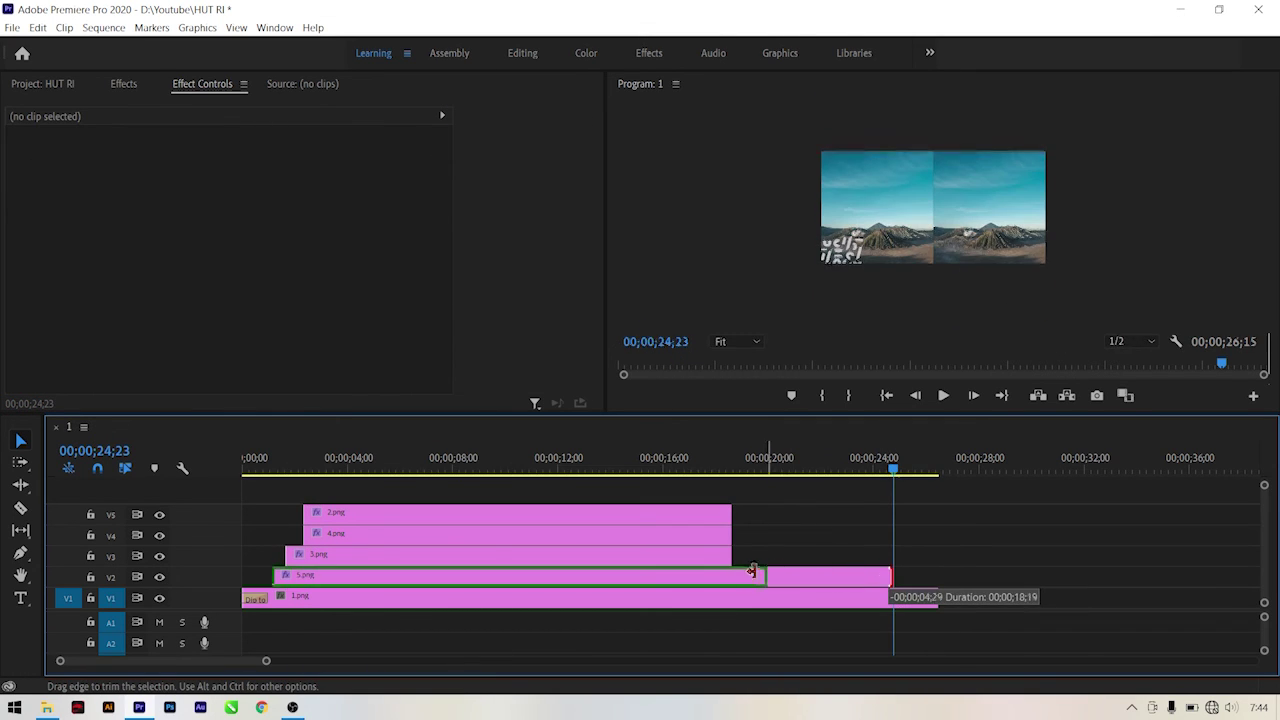
{"action": "left_click_drag", "start_coordinate": [882, 577], "coordinate": [731, 577]}
{"action": "left_click_drag", "start_coordinate": [923, 597], "coordinate": [731, 597]}
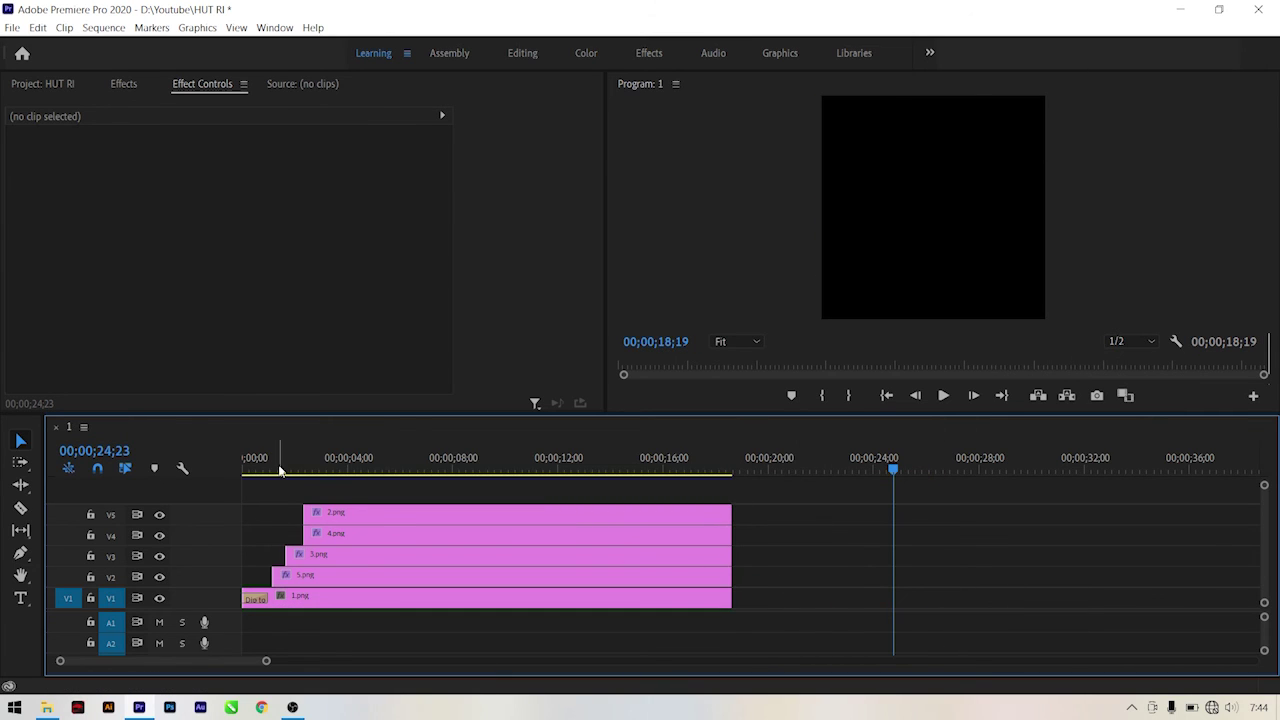
{"action": "left_click_drag", "start_coordinate": [282, 466], "coordinate": [237, 473]}
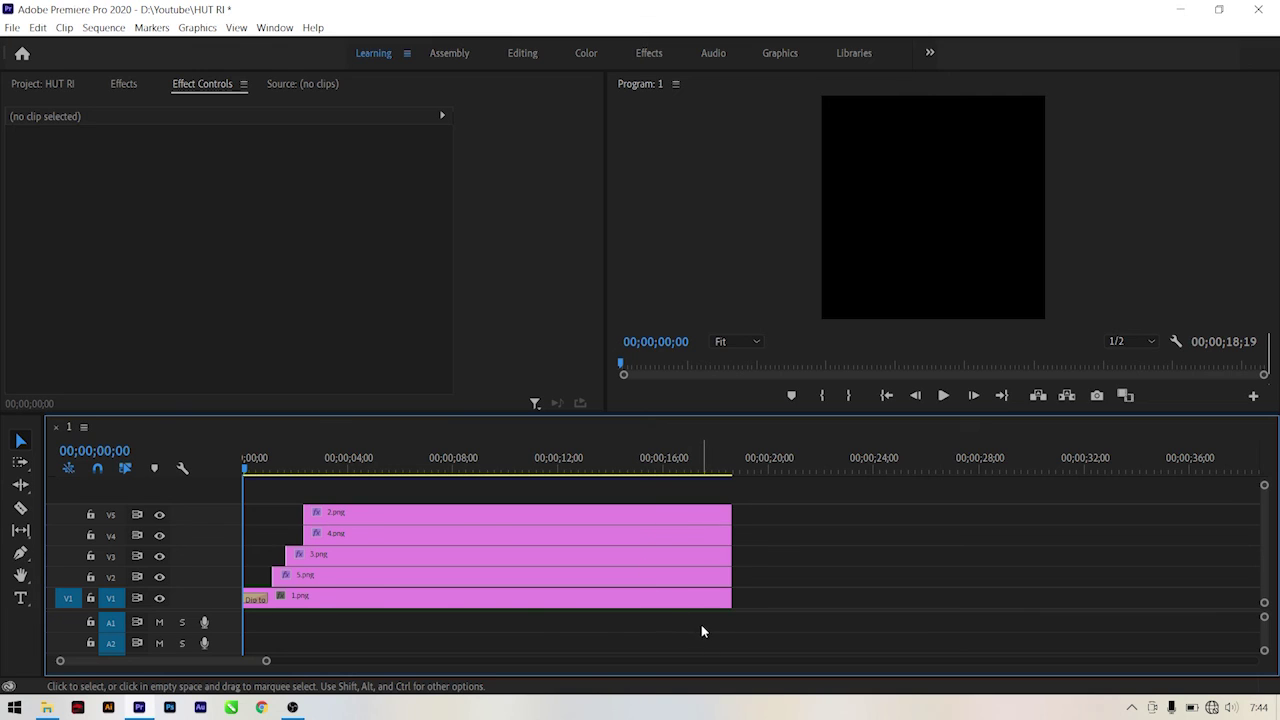
{"action": "left_click_drag", "start_coordinate": [265, 472], "coordinate": [229, 465]}
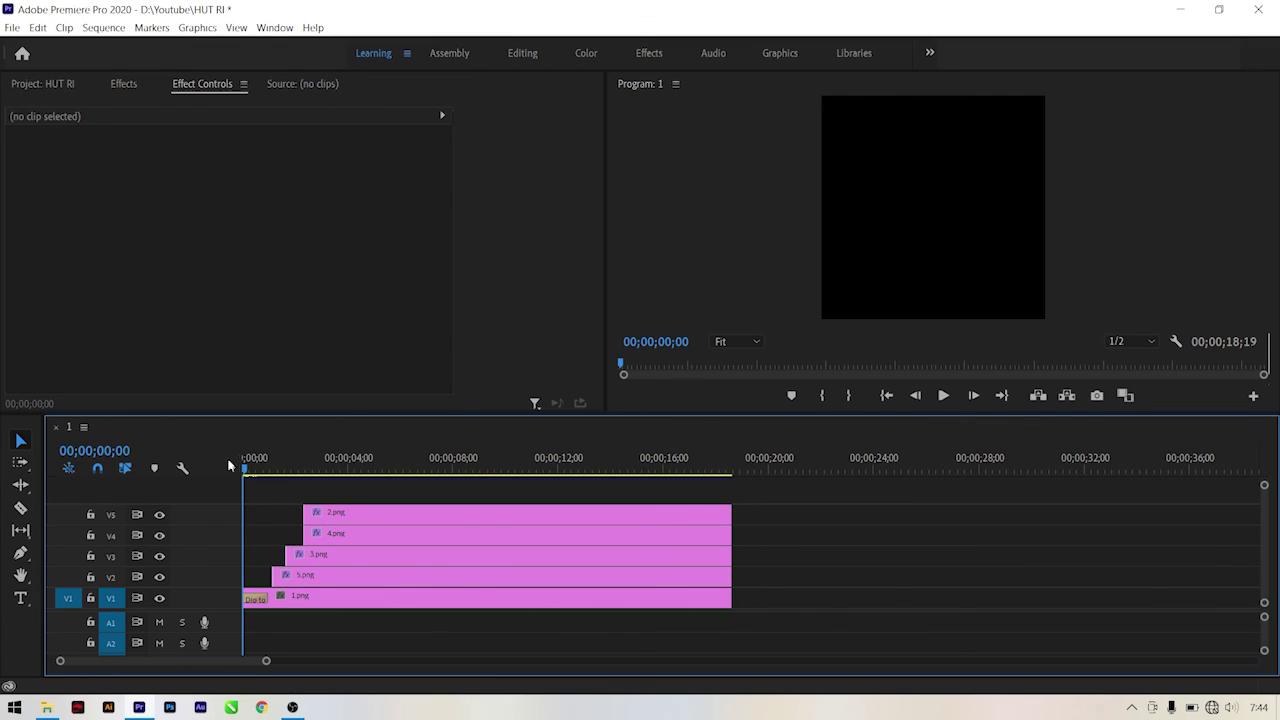
{"action": "key", "text": "space"}
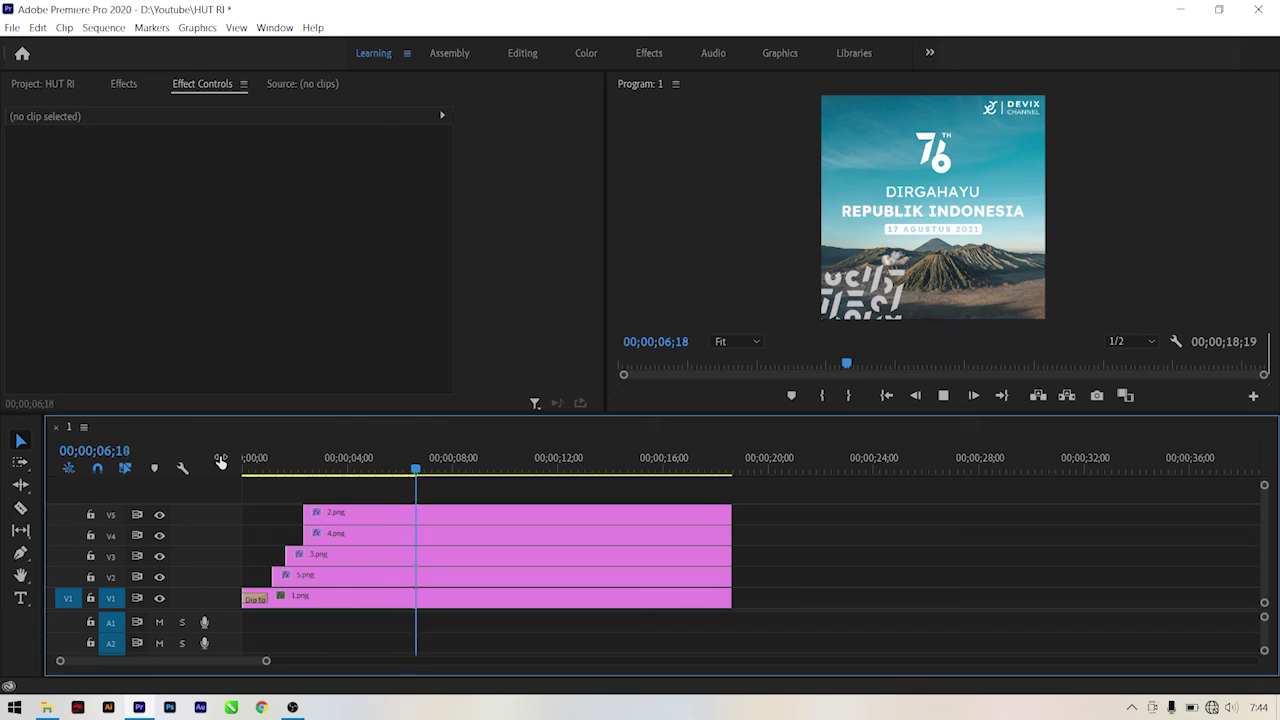
{"action": "left_click", "coordinate": [350, 468]}
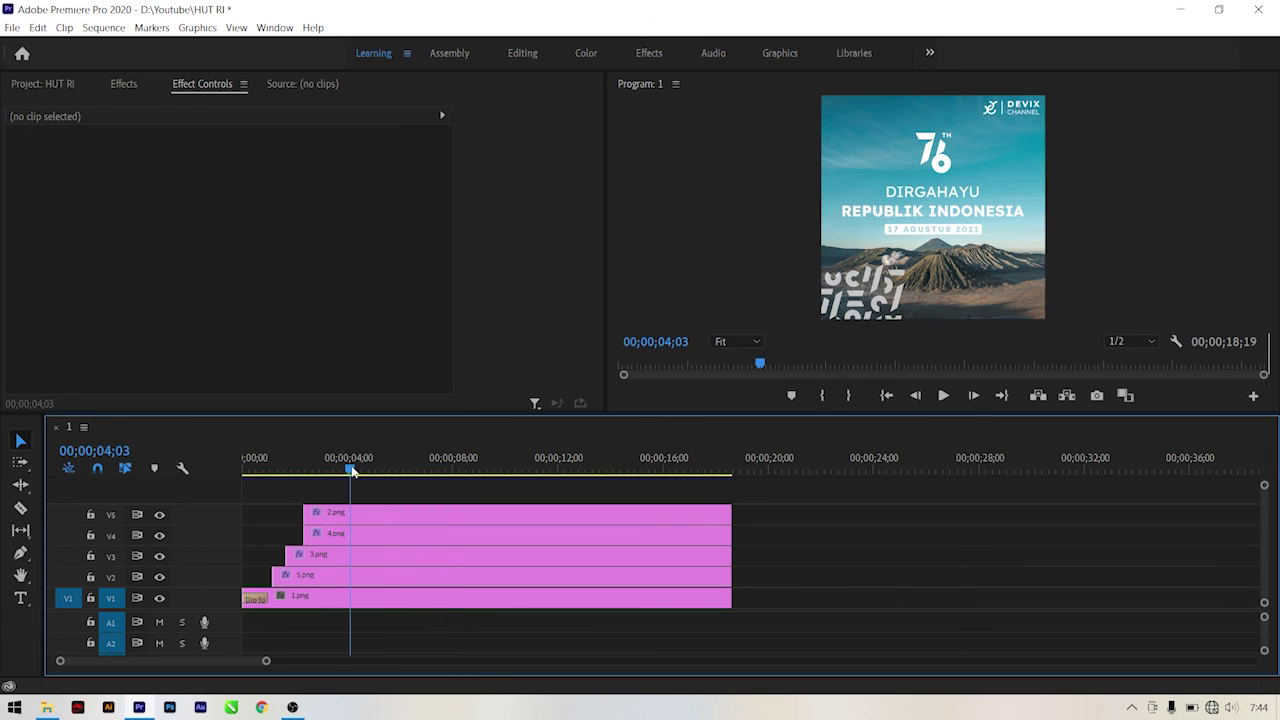